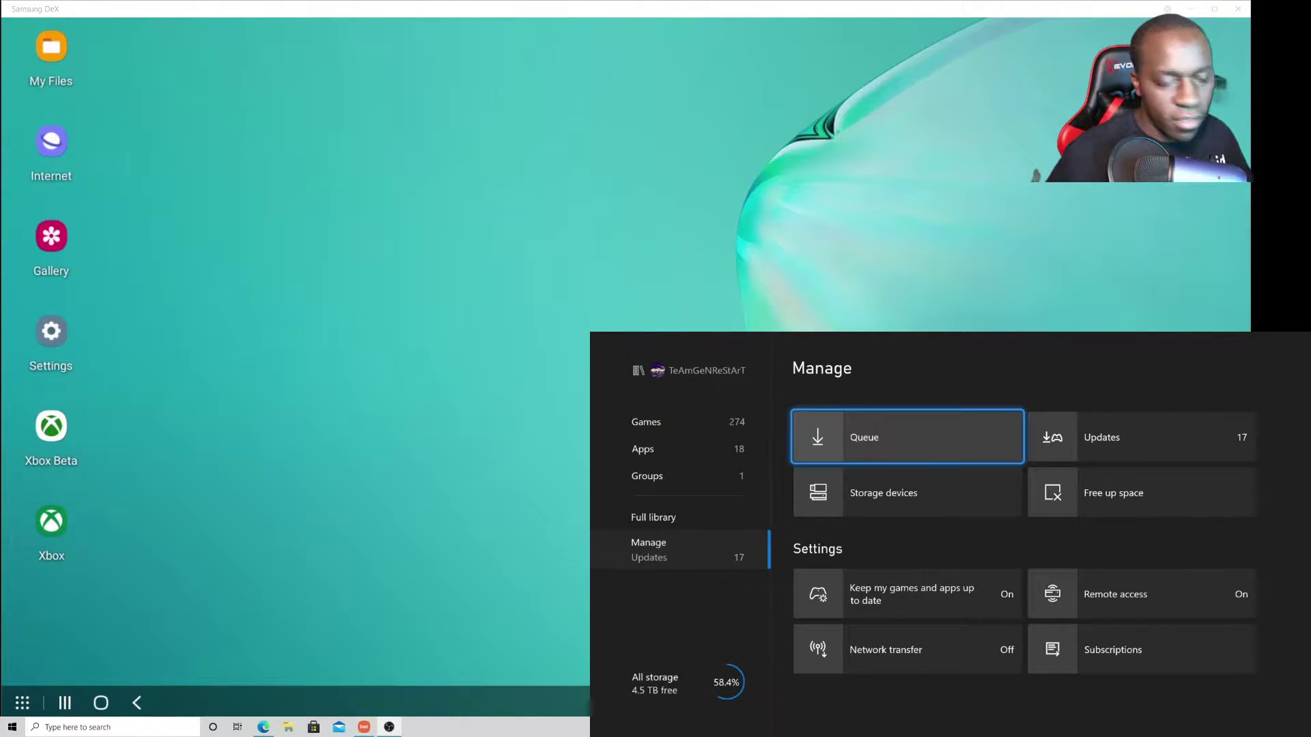
View the Manage > Updates list of games waiting for updates, then back out
key("Left")
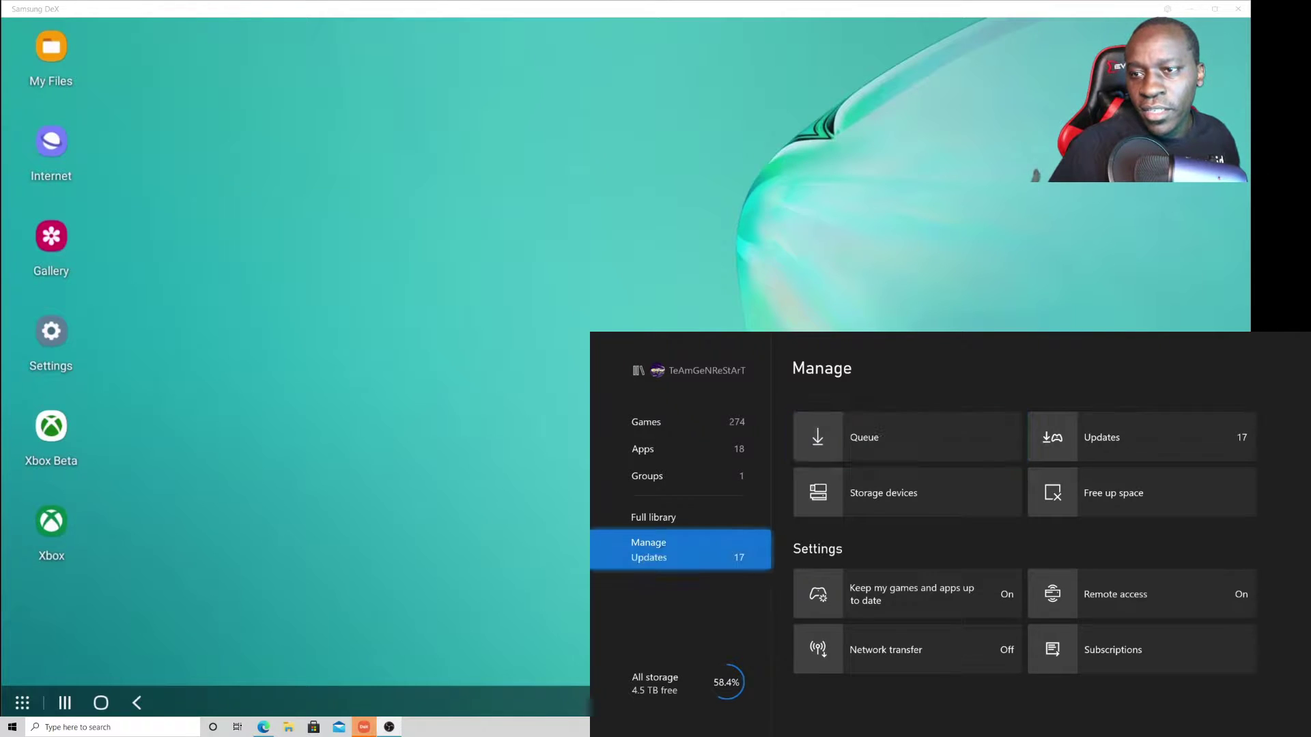
key("Right")
key("Down")
key("Right")
key("Up")
key("Return")
key("Escape")
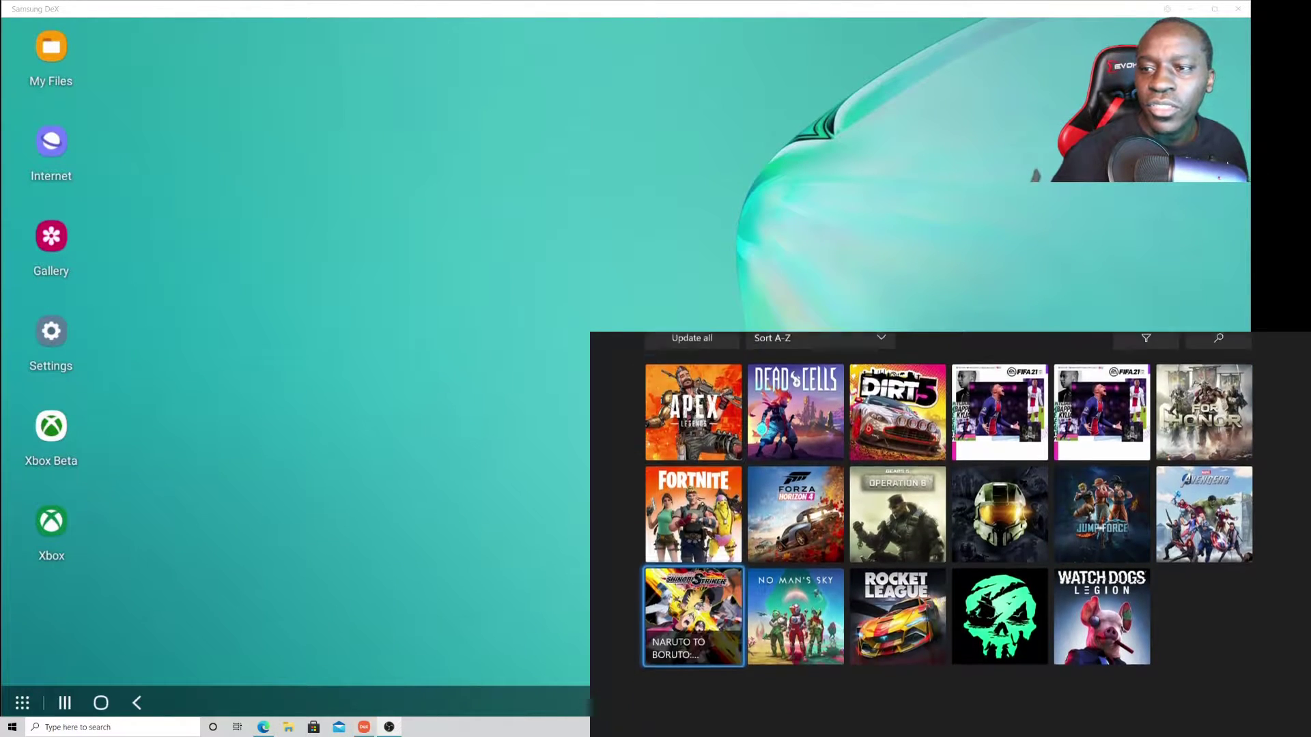
Move up the library sections to Games, showing all 274 installed titles
key("Left")
key("Down")
key("Left")
key("Up")
key("Up")
key("Up")
key("Up")
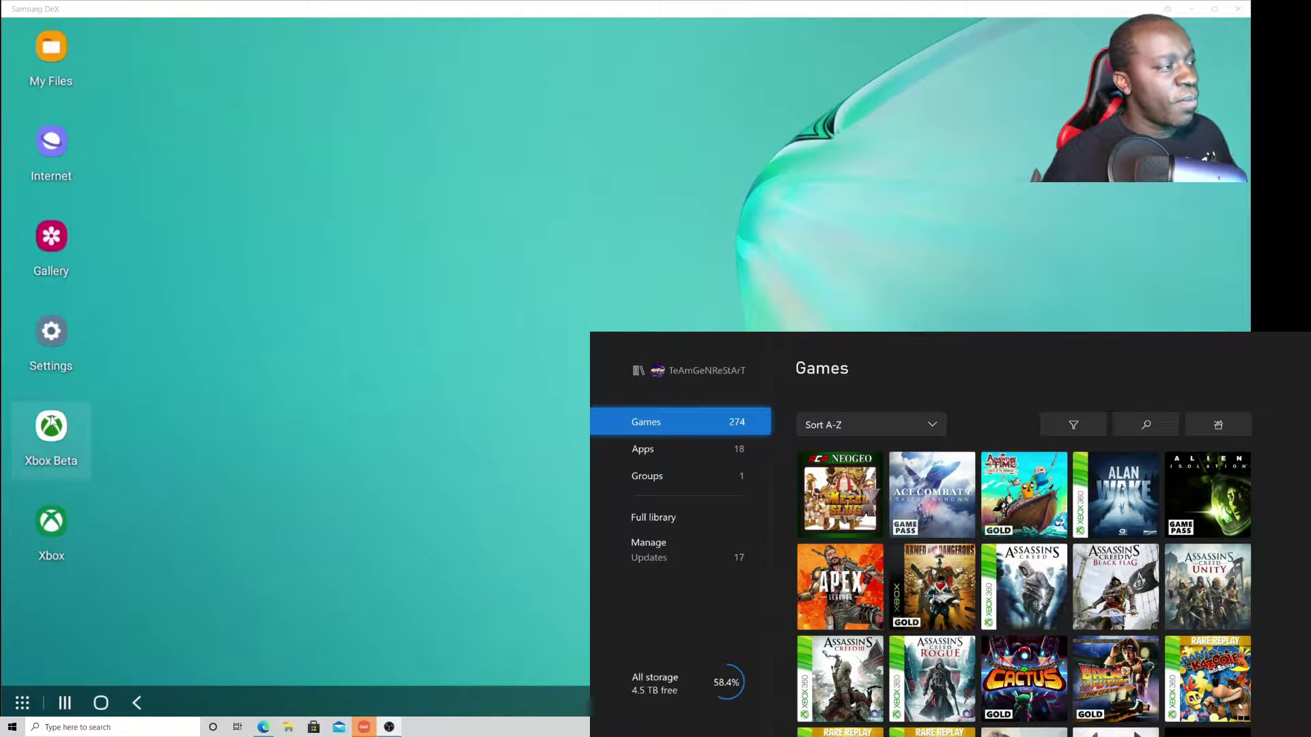
Launch Xbox Beta from the DeX desktop, dismiss the 'All new!' notes and scroll the home page
left_click(48, 437)
double_click(48, 436)
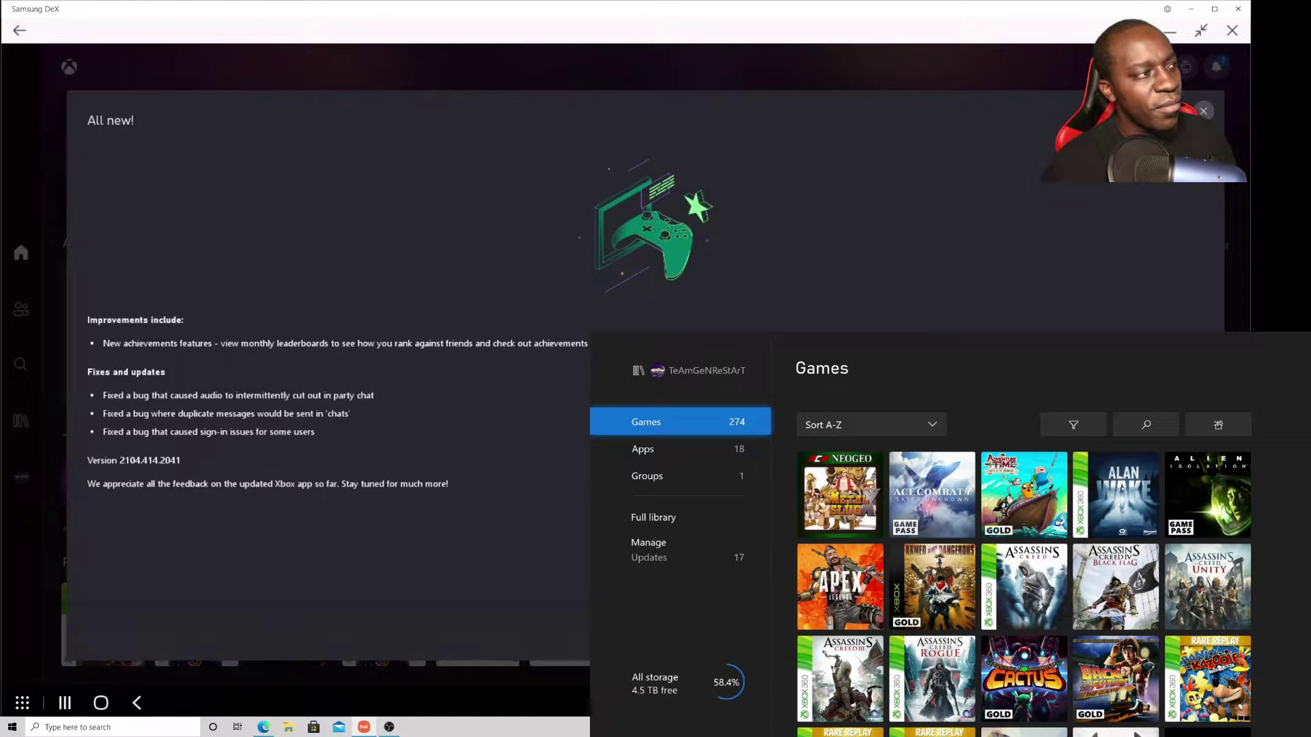
left_click(1212, 114)
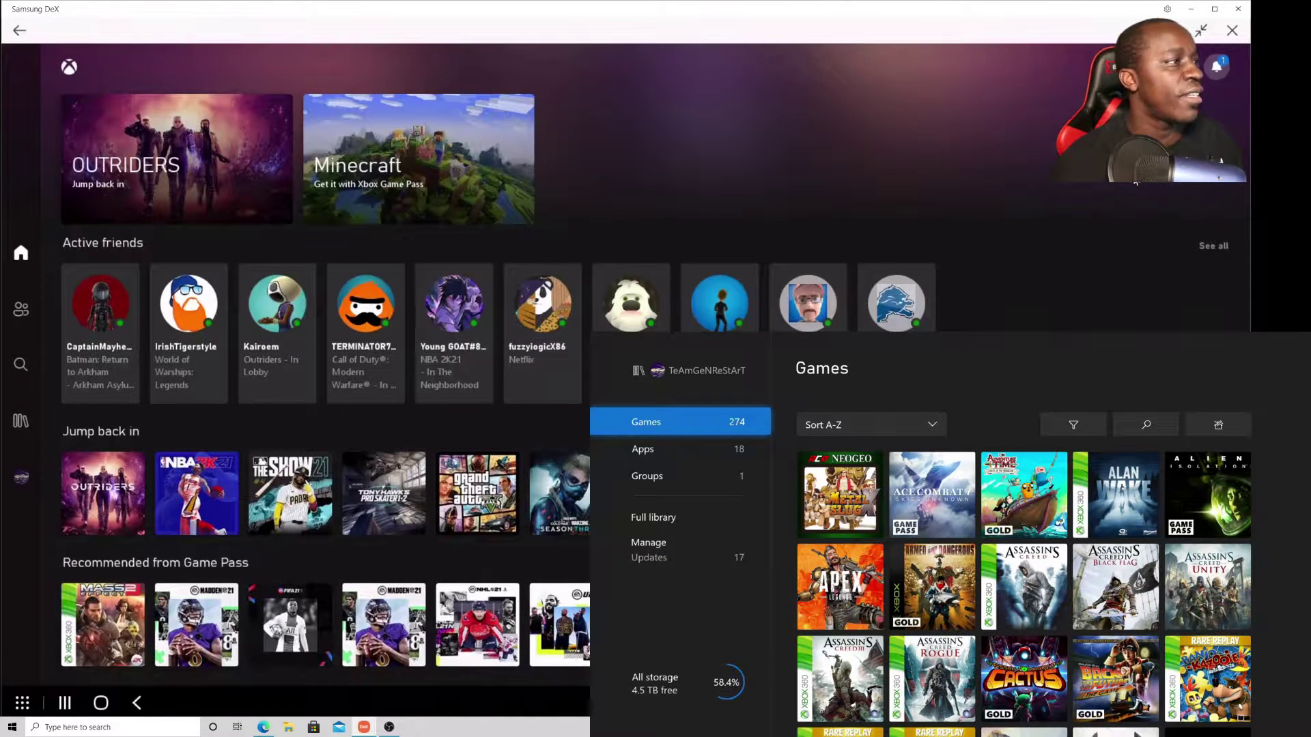
scroll(491, 509, "down", 2)
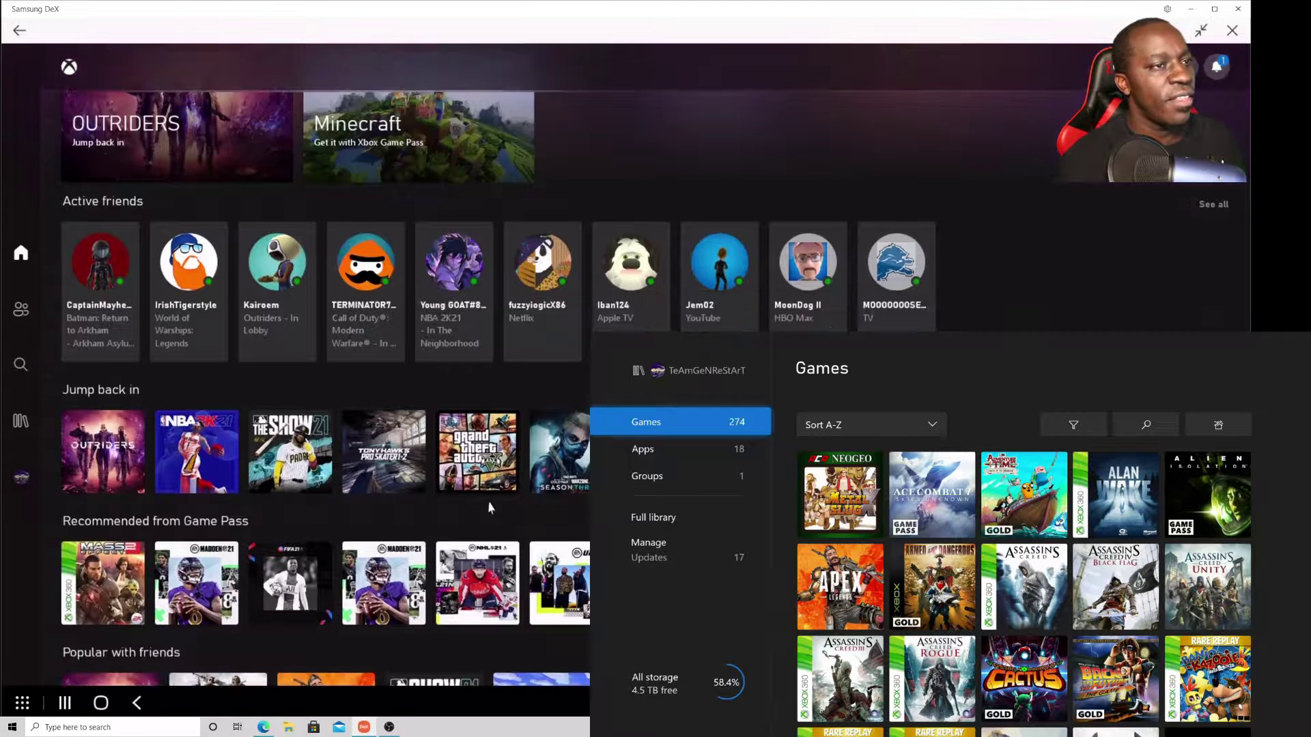
scroll(487, 495, "down", 1)
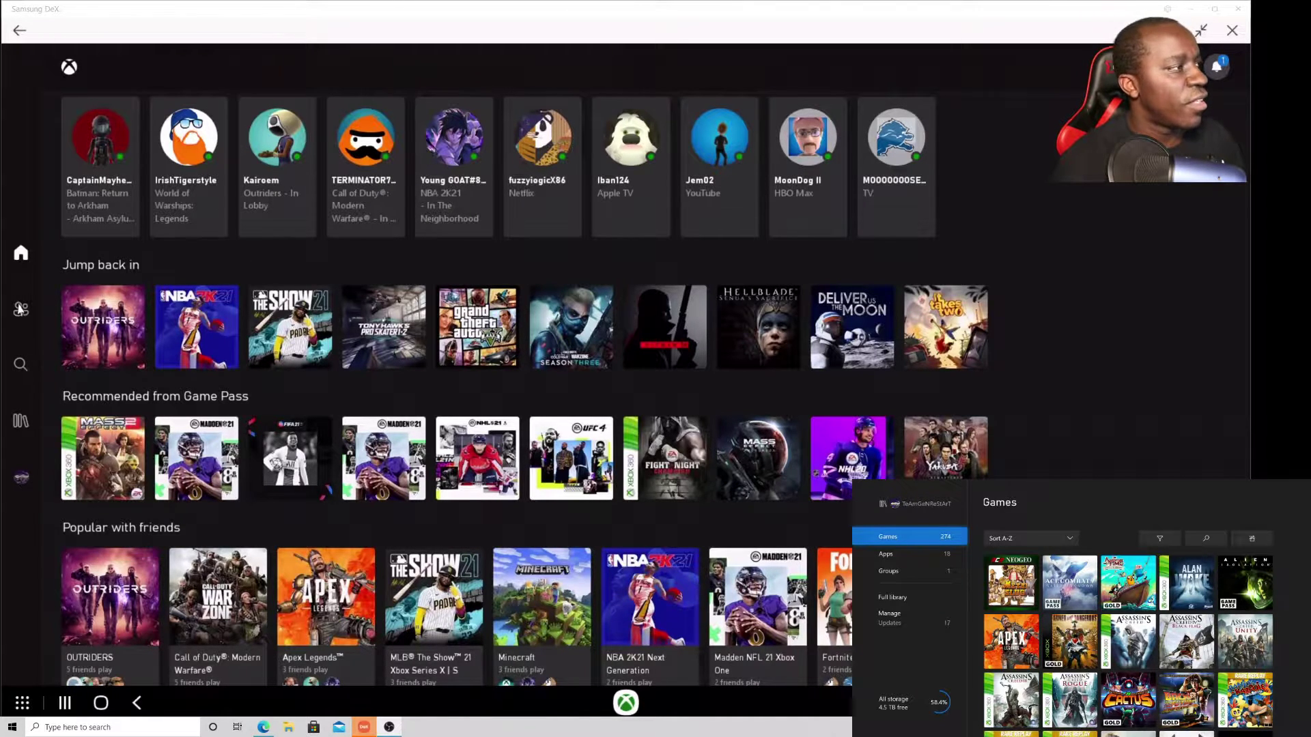
Bring up the Xbox app Search page and move into the console's Games grid
left_click(23, 367)
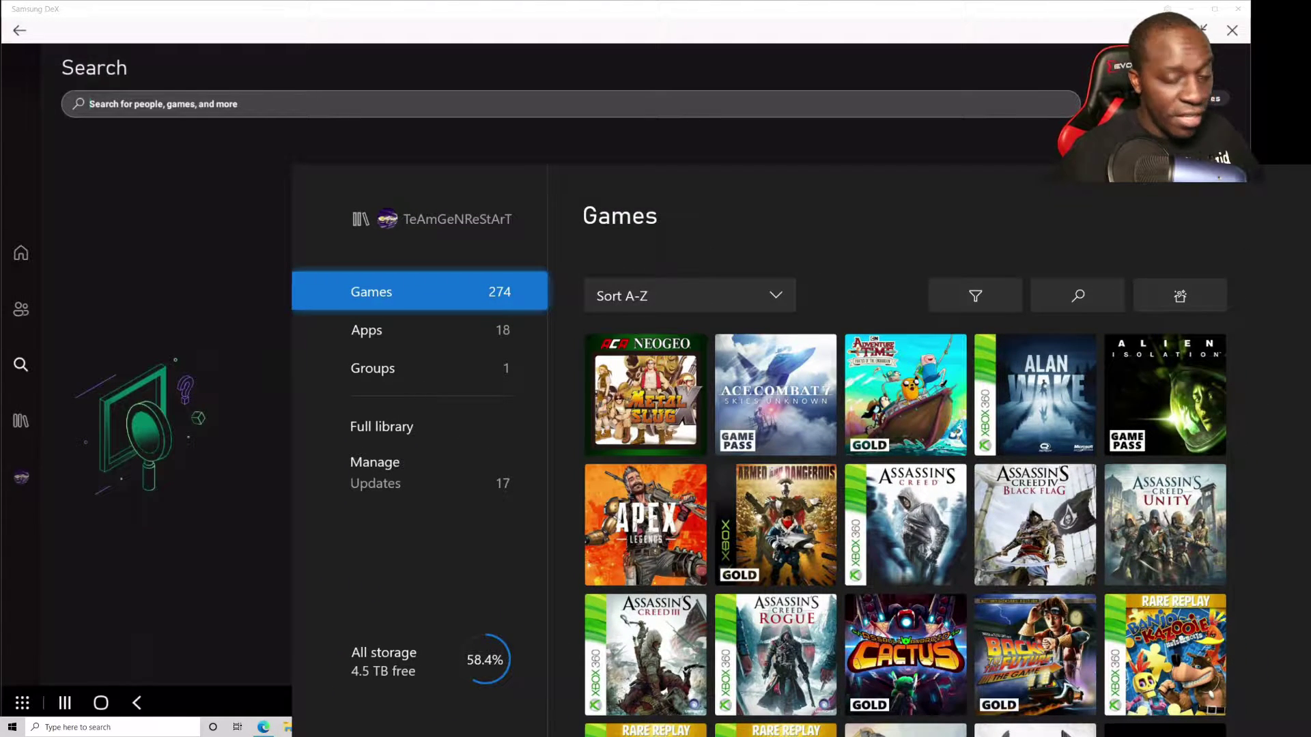
key("Right")
key("Down")
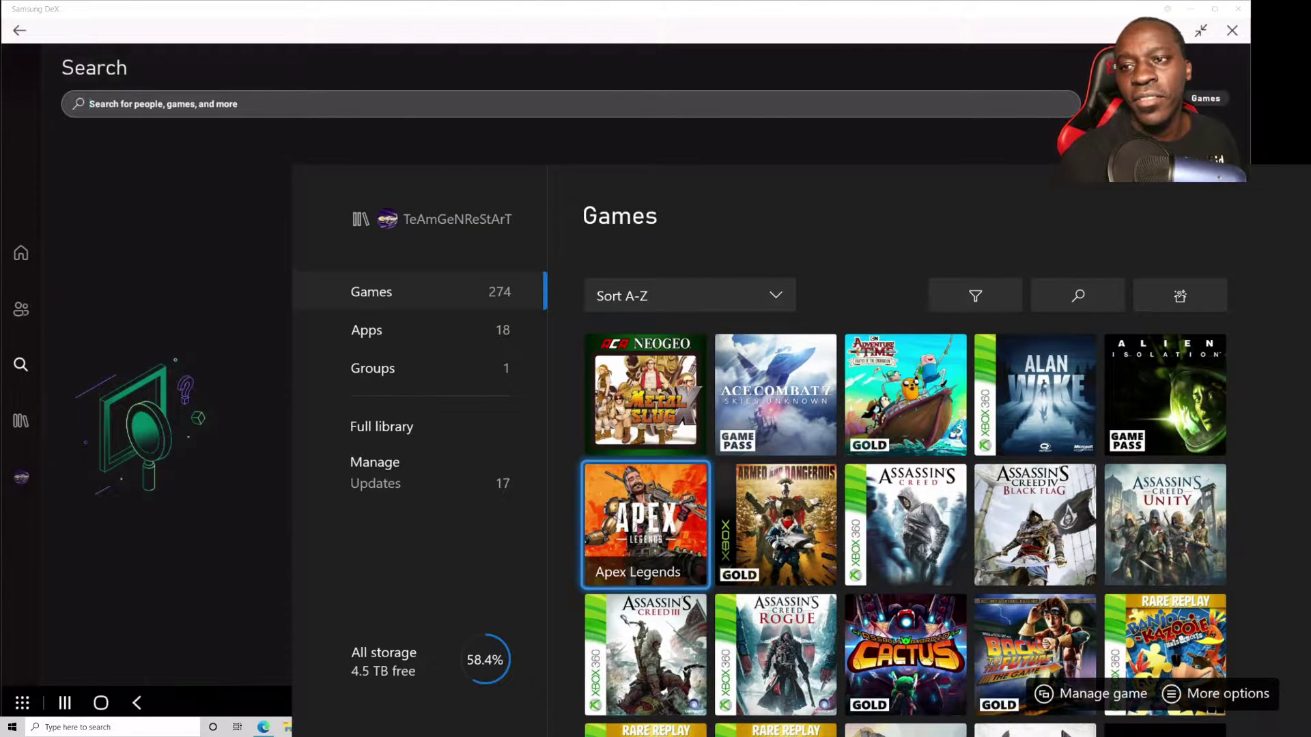
key("Down")
key("Down")
key("Down")
key("Down")
key("Down")
key("Down")
key("Down")
key("Down")
key("Down")
key("Down")
key("Down")
key("Down")
Browse down the Games grid to the R titles around Shadow Complex and Rivals of Aether
key("Down")
key("Down")
key("Down")
key("Down")
key("Down")
key("Down")
key("Down")
key("Down")
key("Down")
key("Down")
key("Down")
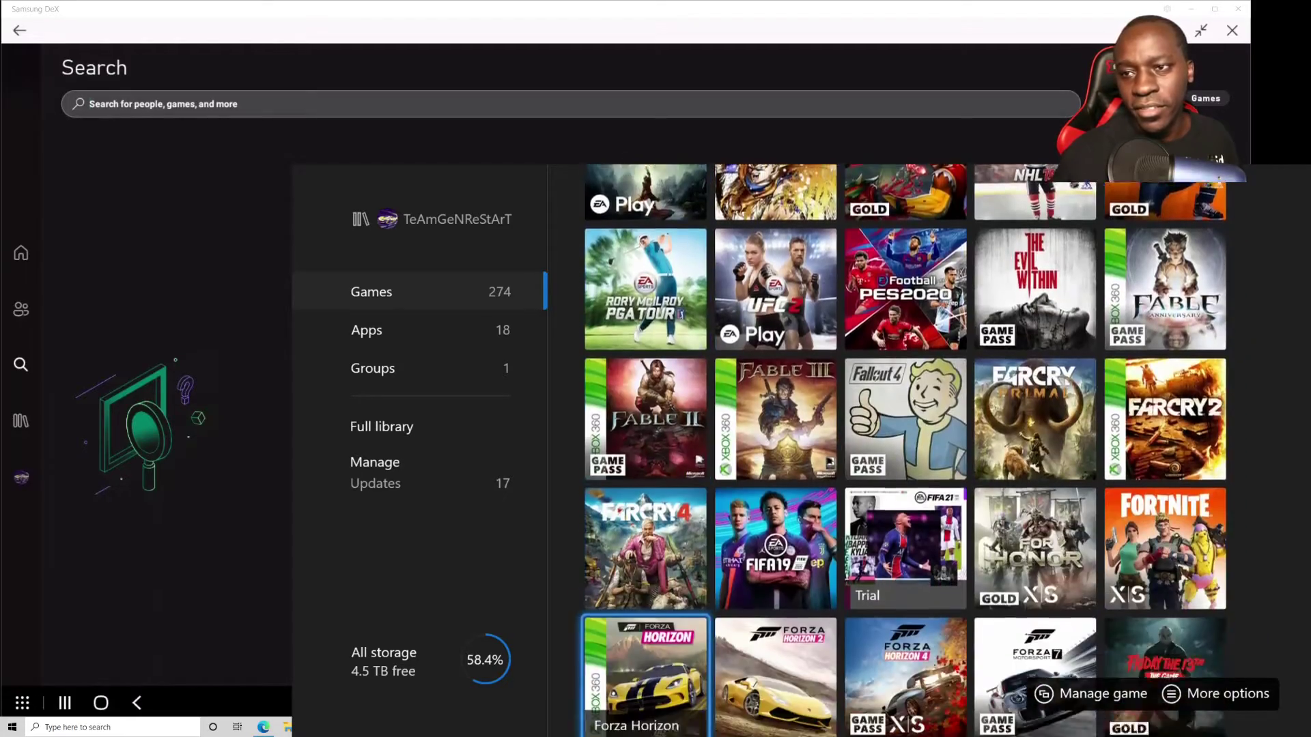
key("Down")
key("Down")
key("Down")
key("Down")
key("Down")
key("Down")
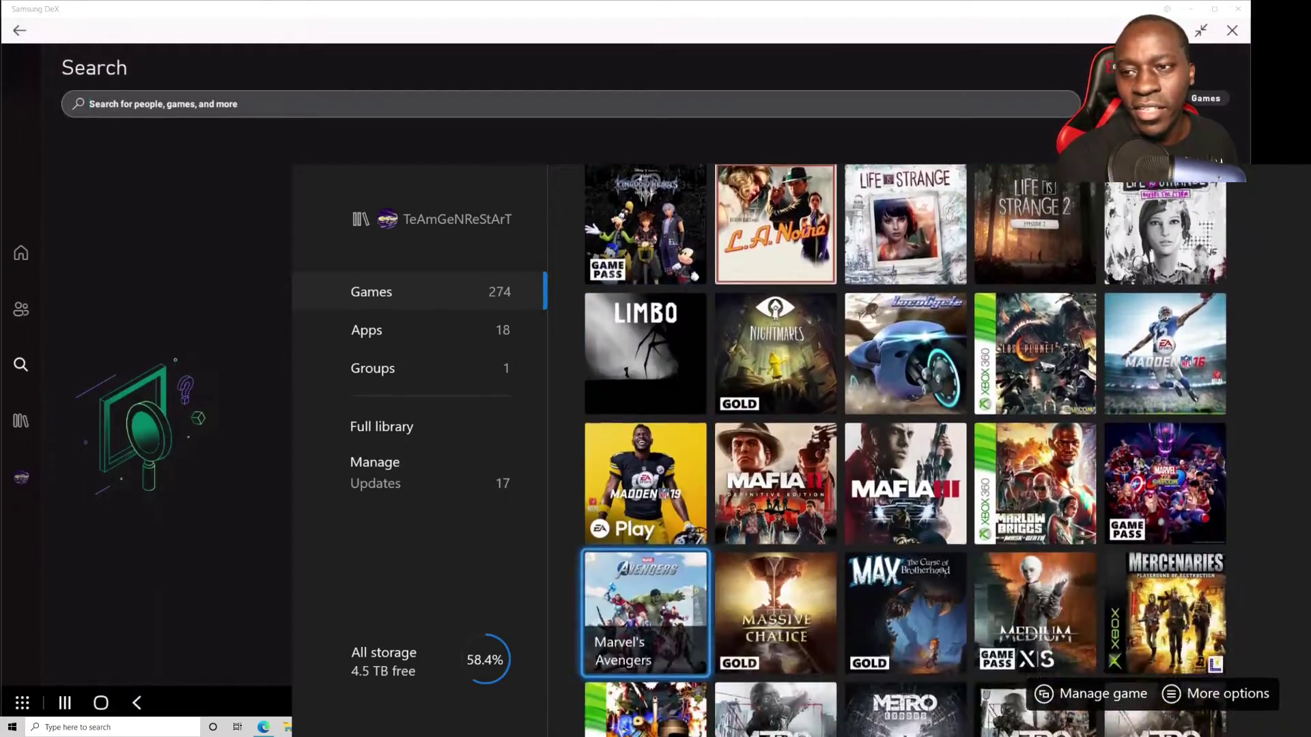
key("Right")
key("Right")
key("Down")
key("Down")
key("Down")
key("Down")
key("Down")
key("Down")
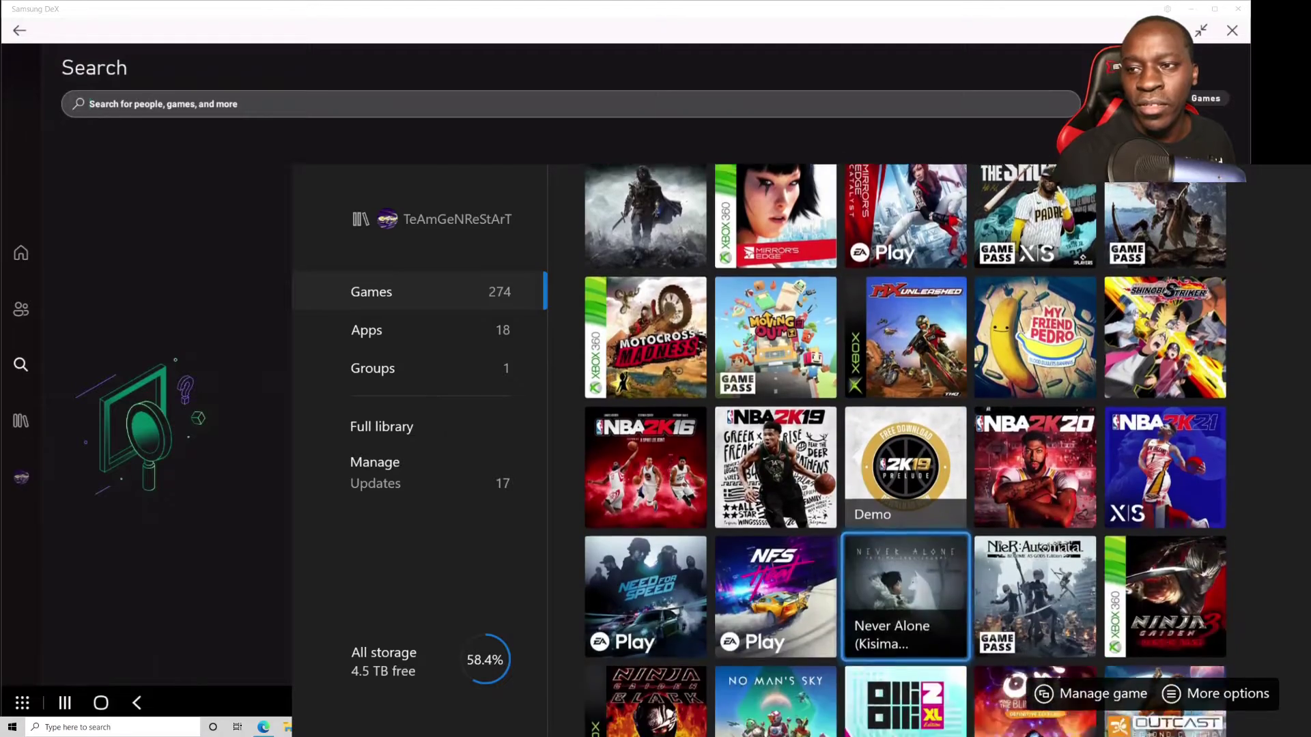
key("Down")
key("Down")
key("Down")
key("Down")
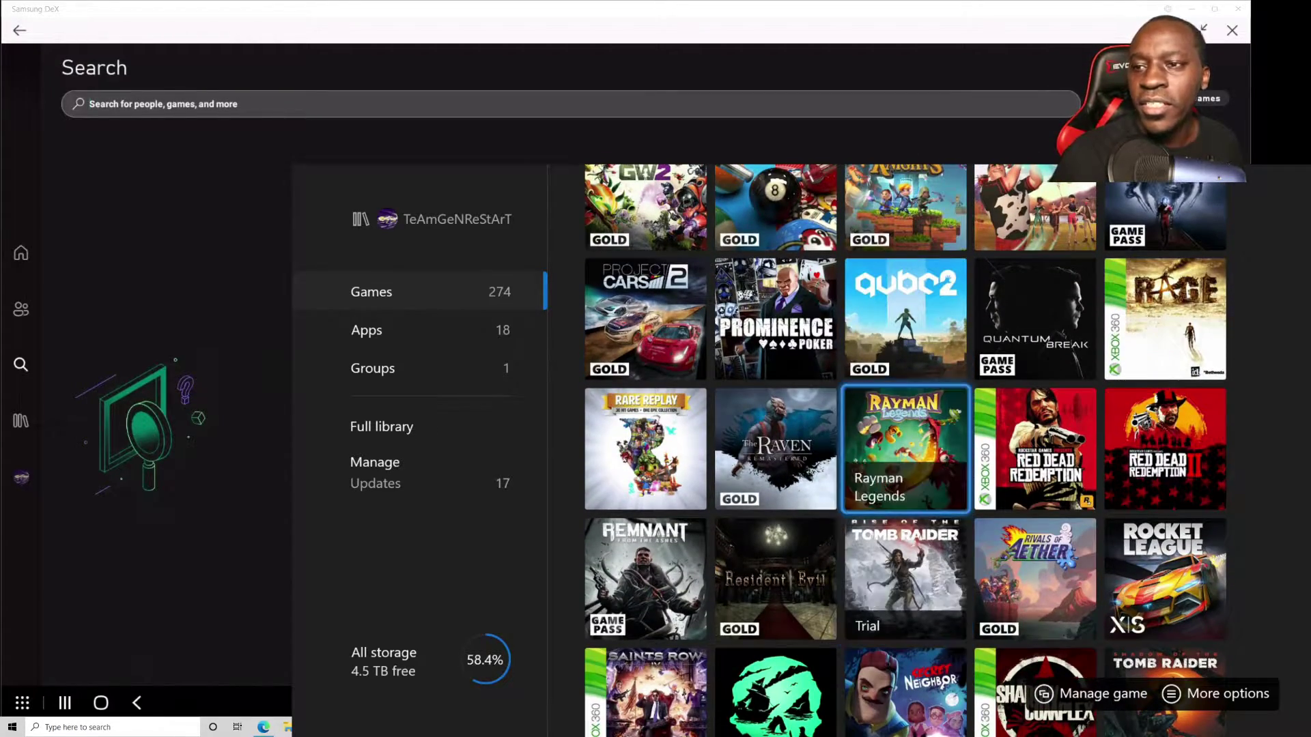
key("Down")
key("Right")
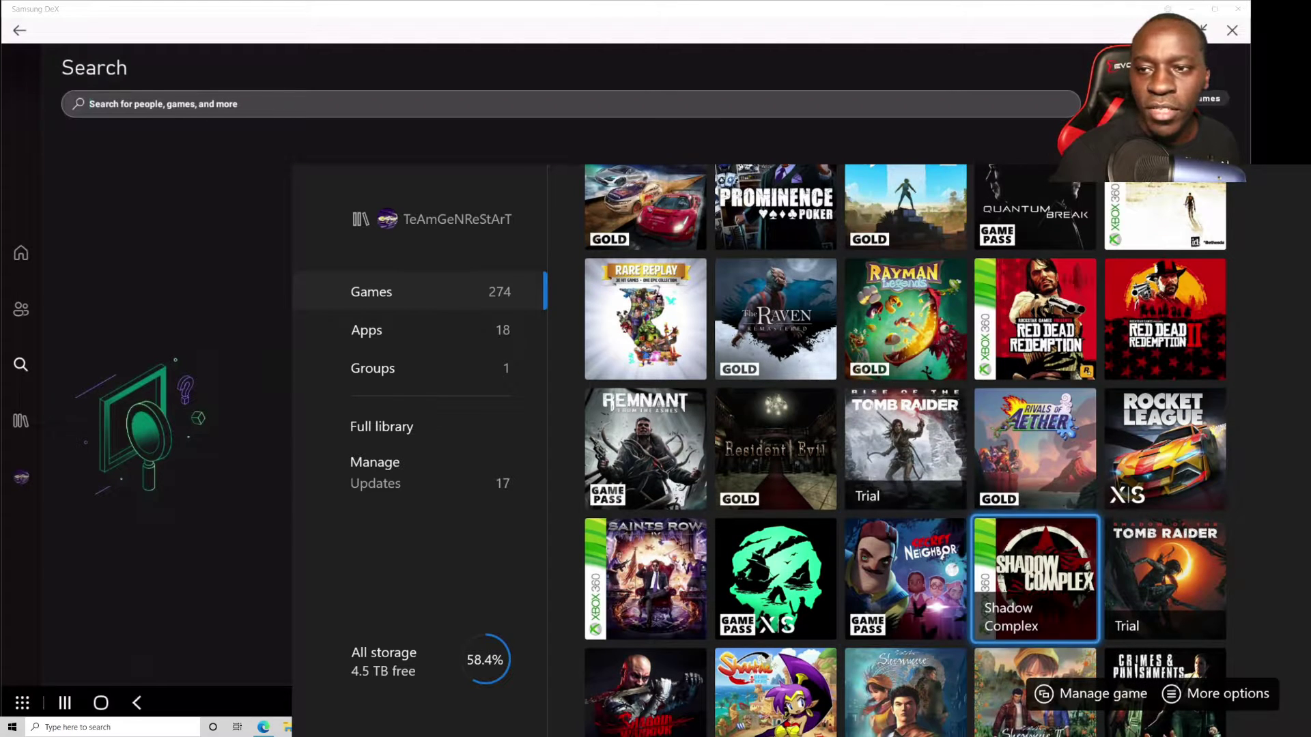
key("Down")
key("Up")
key("Up")
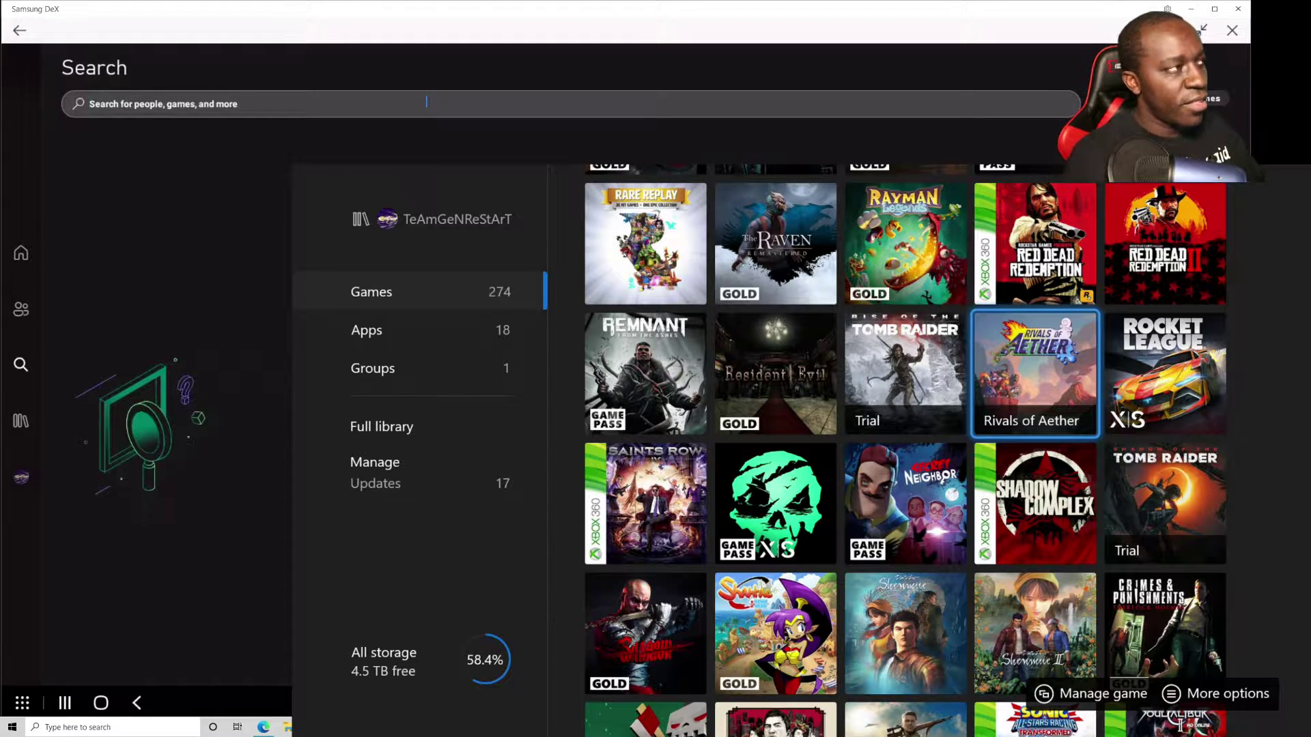
Enter 'resident evil villege' in the Xbox app search box
type("res")
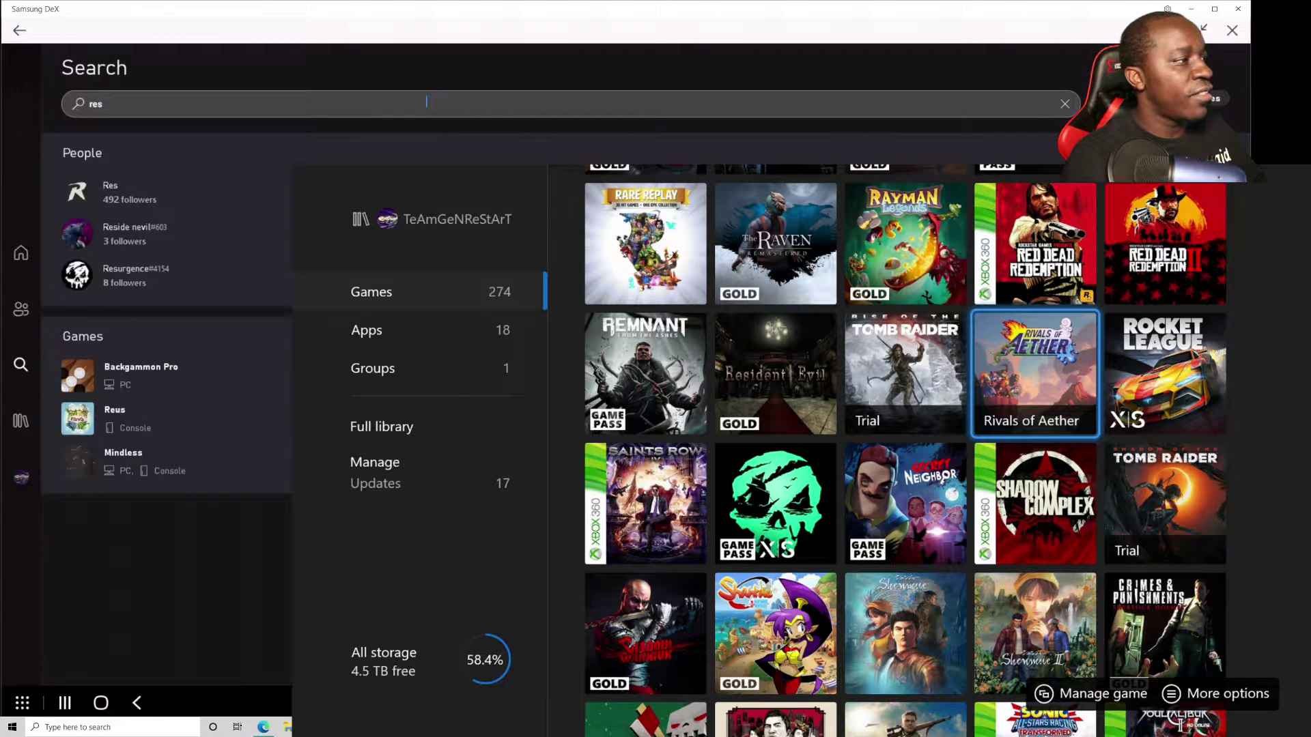
type("ident")
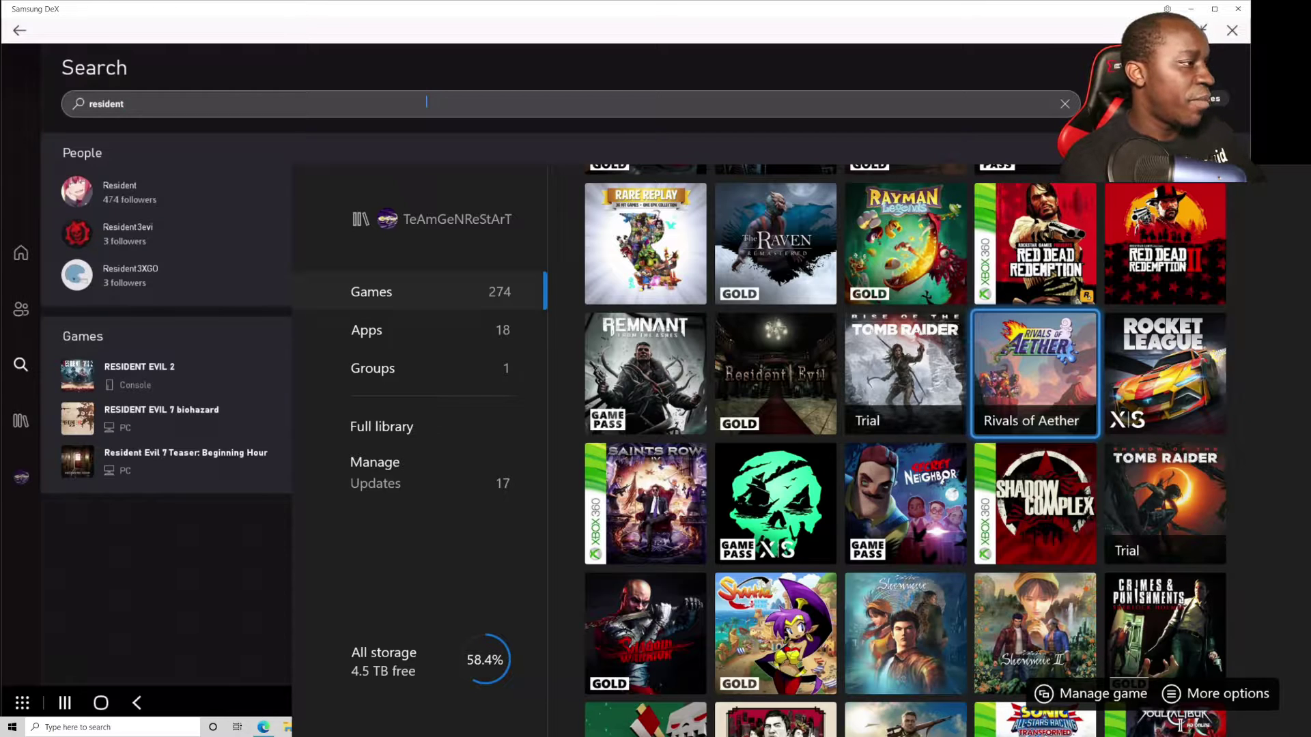
type(" evil")
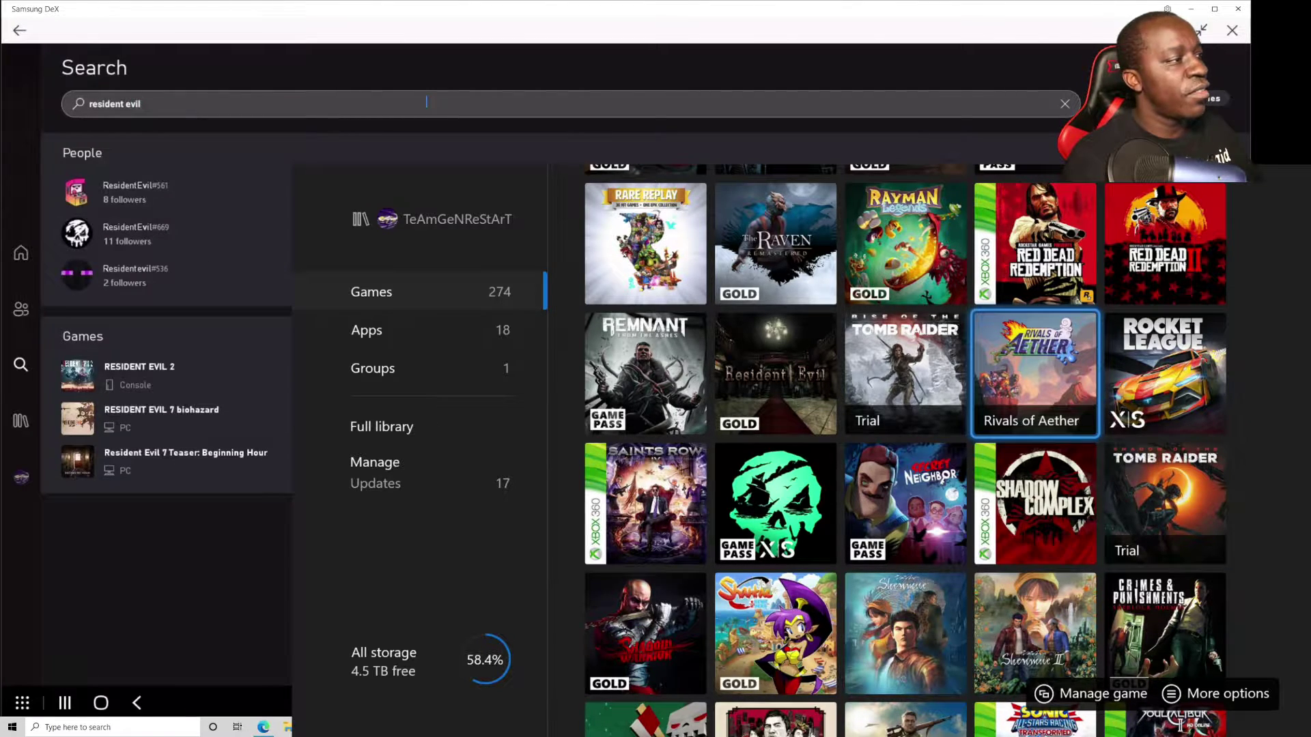
type(" vill")
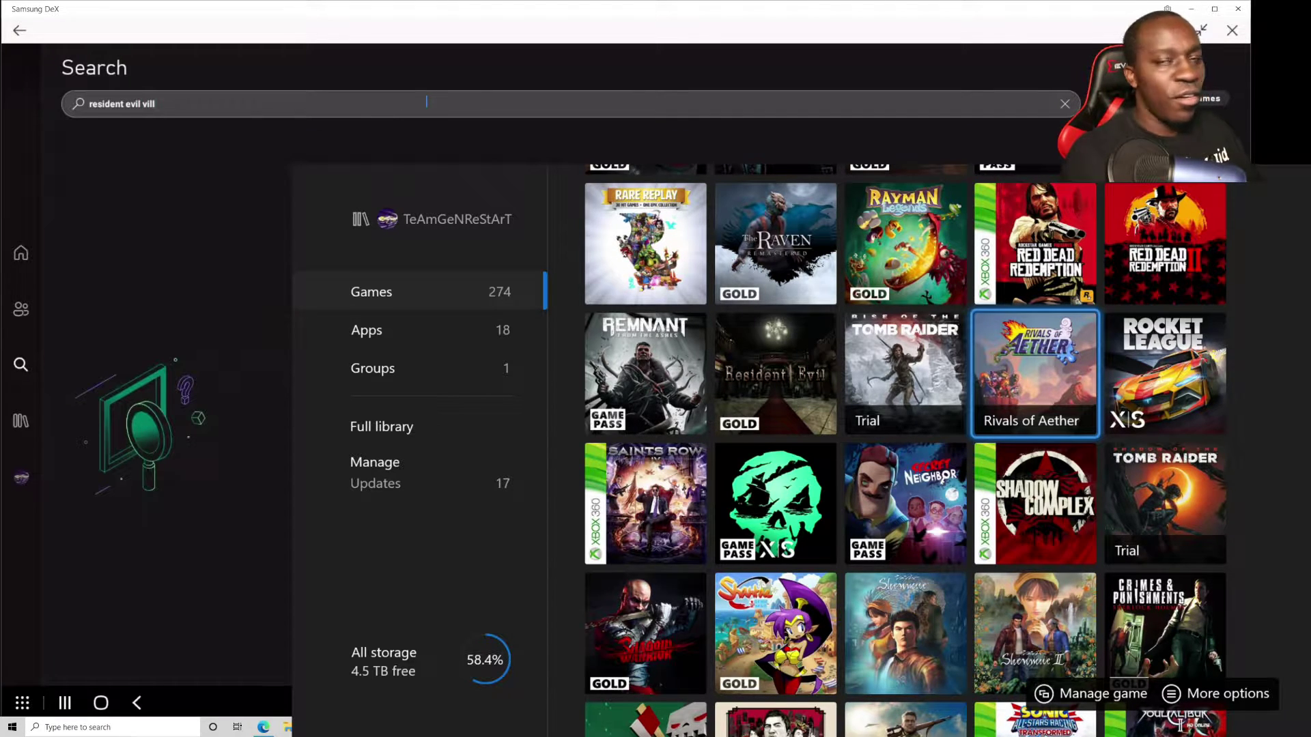
type("ege")
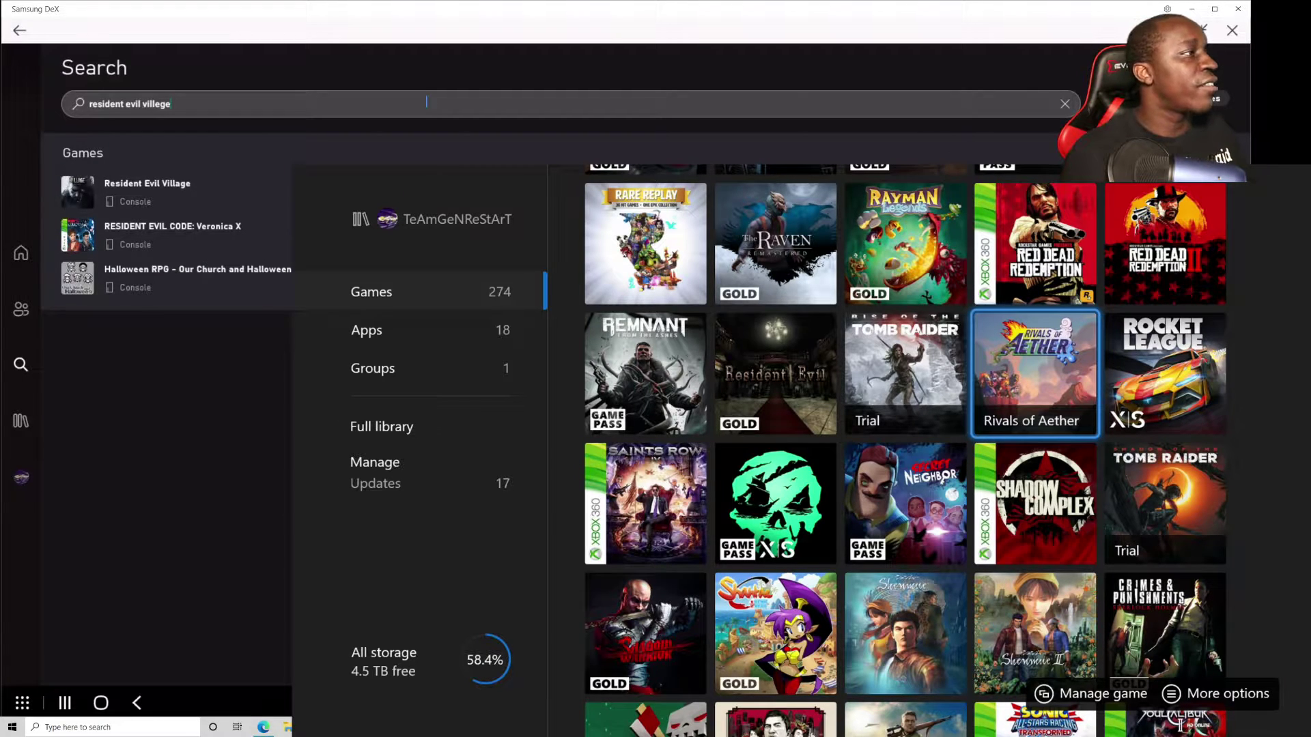
Download Resident Evil Village from its game page to the Bedroom Xbox
left_click(149, 188)
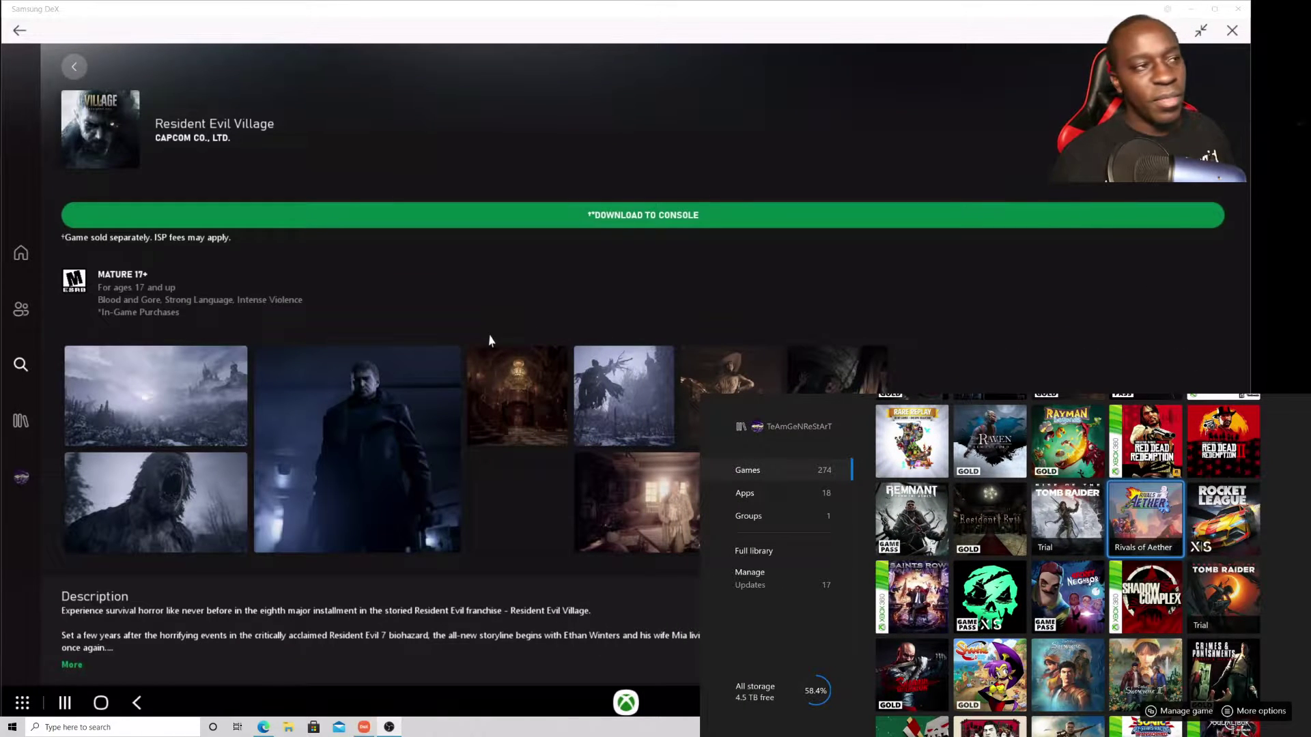
left_click(622, 215)
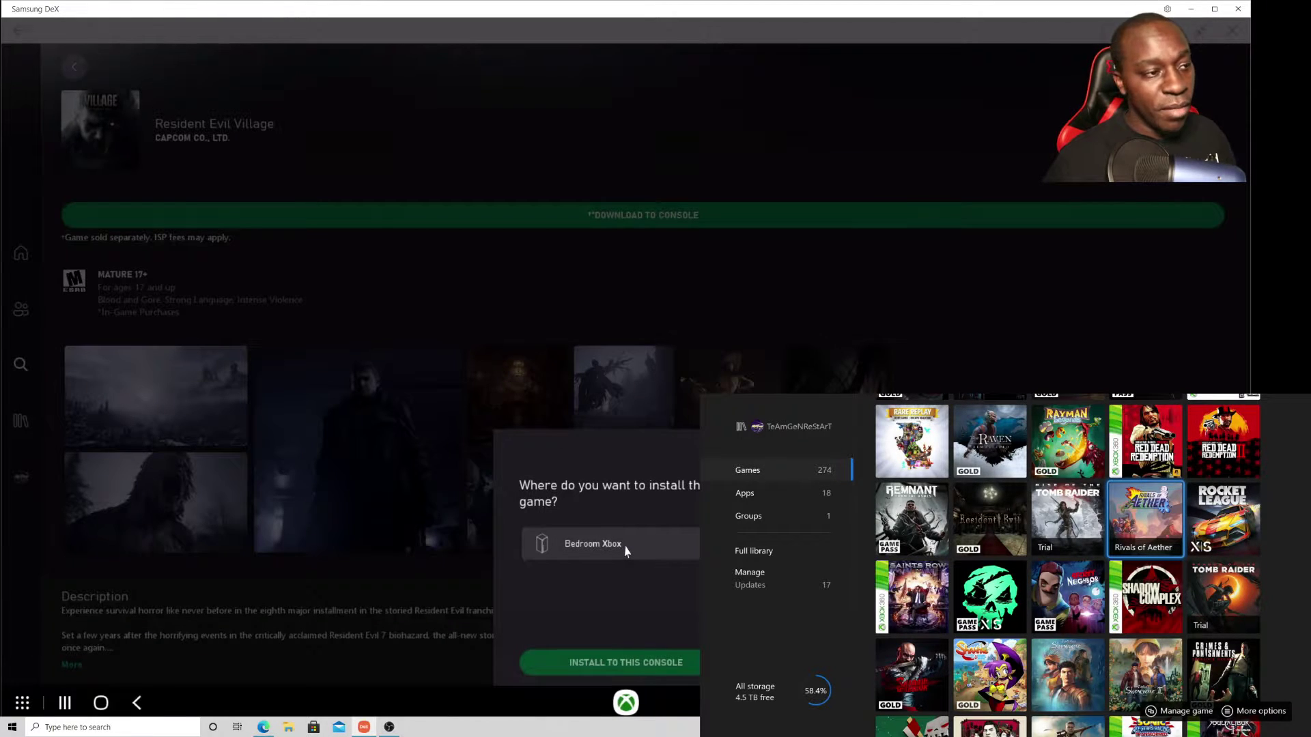
left_click(626, 550)
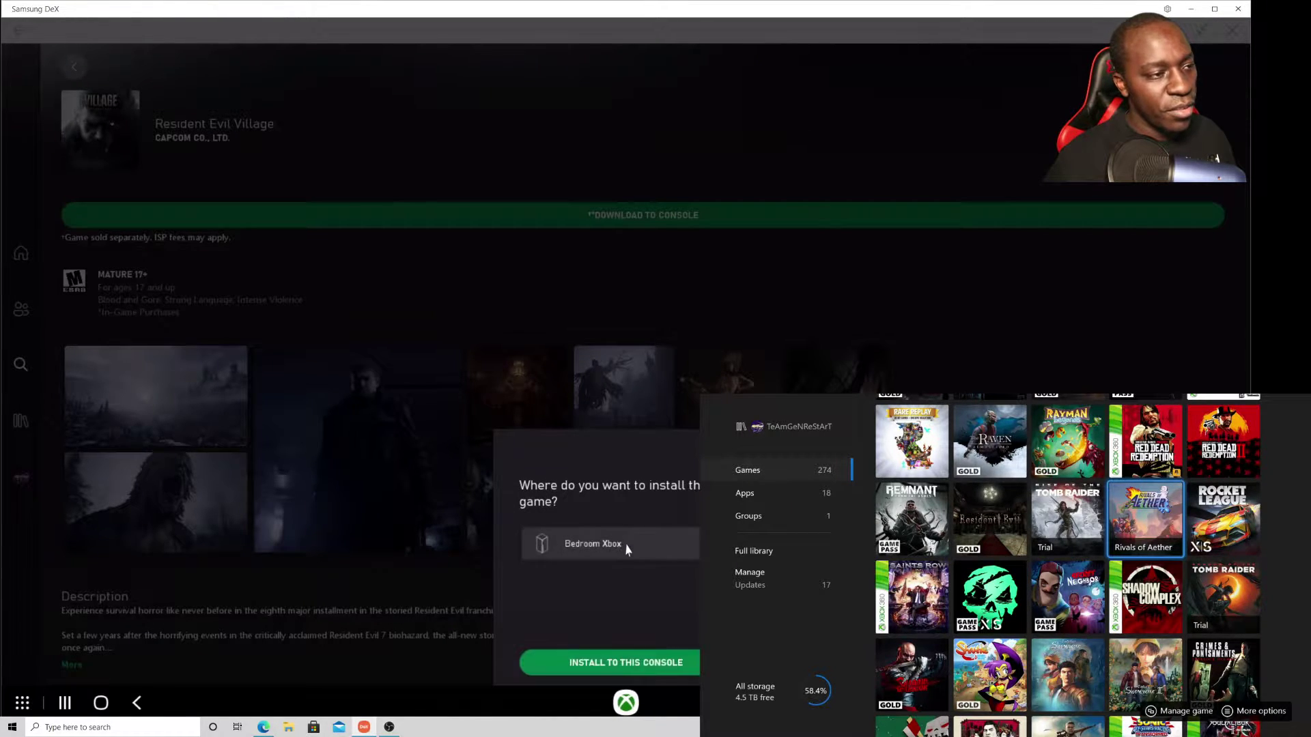
left_click(649, 663)
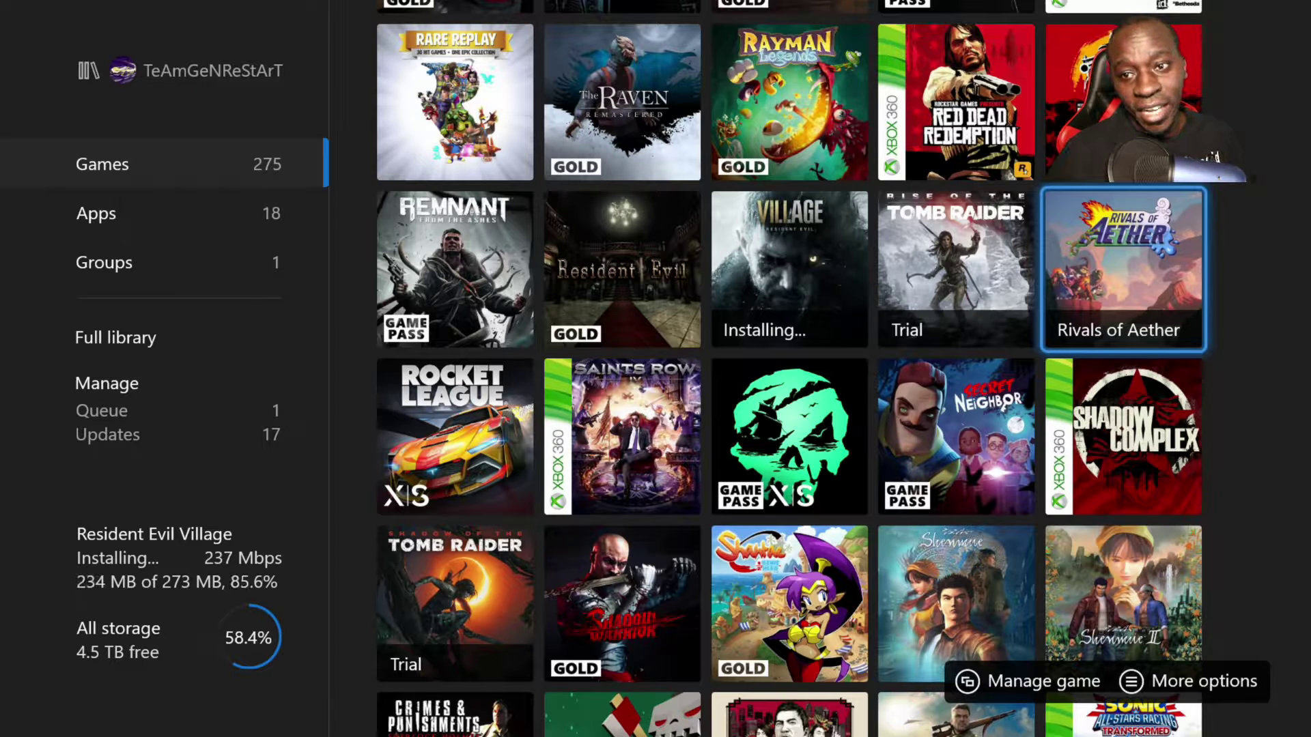
Leave the Games grid and go to the library's Manage page
key("Down")
key("Down")
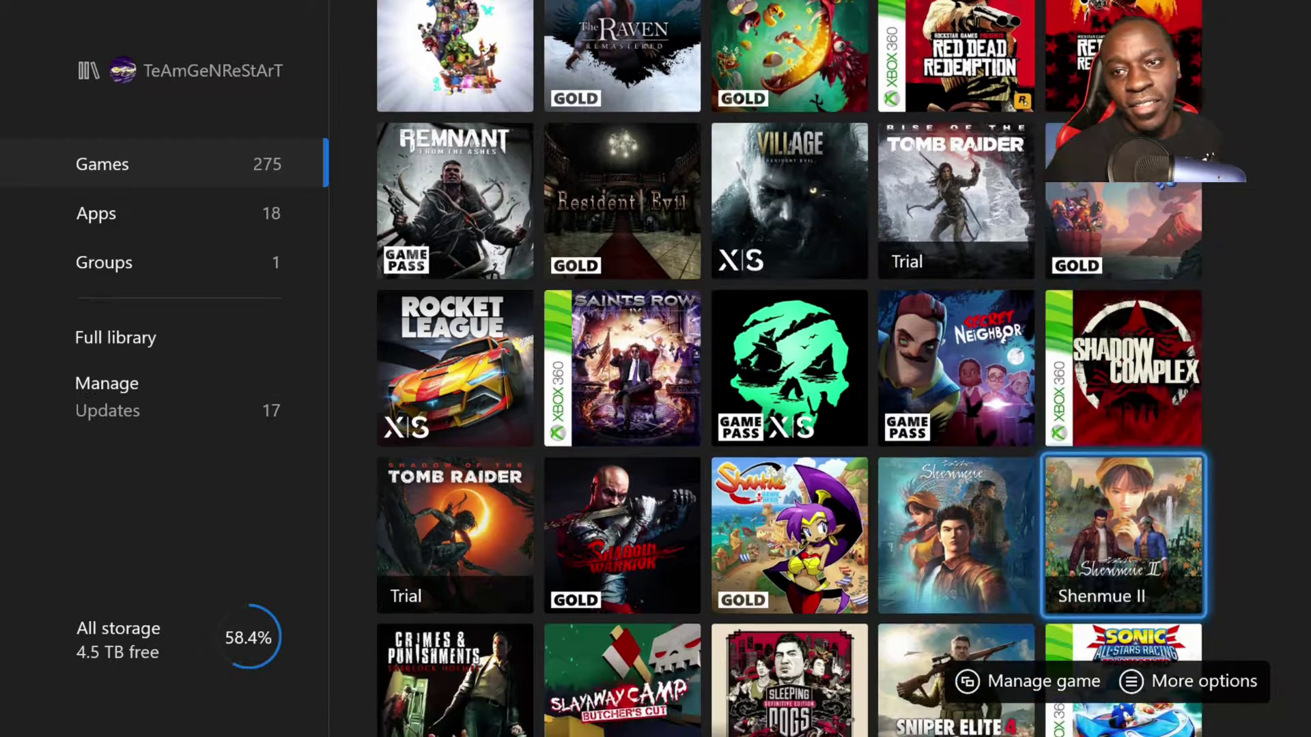
key("Left")
key("Left")
key("Left")
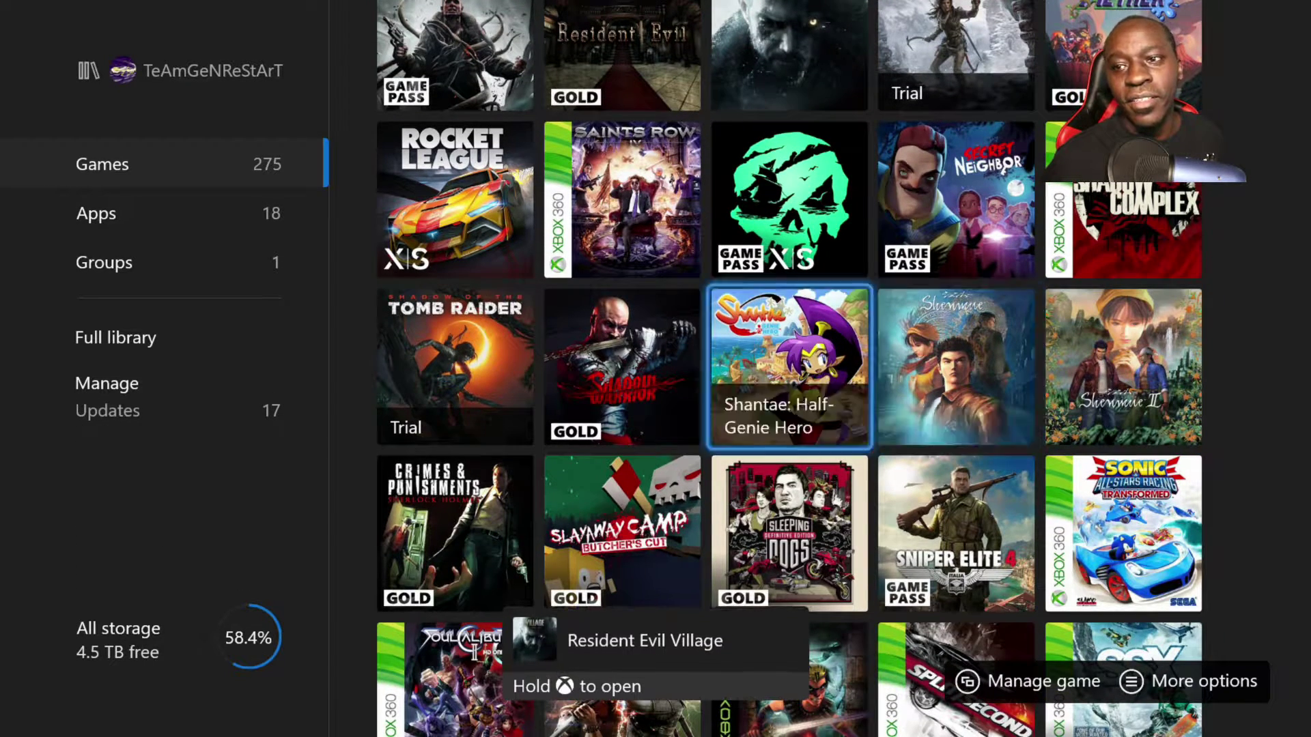
key("Left")
key("Left")
key("Down")
key("Down")
key("Down")
key("Down")
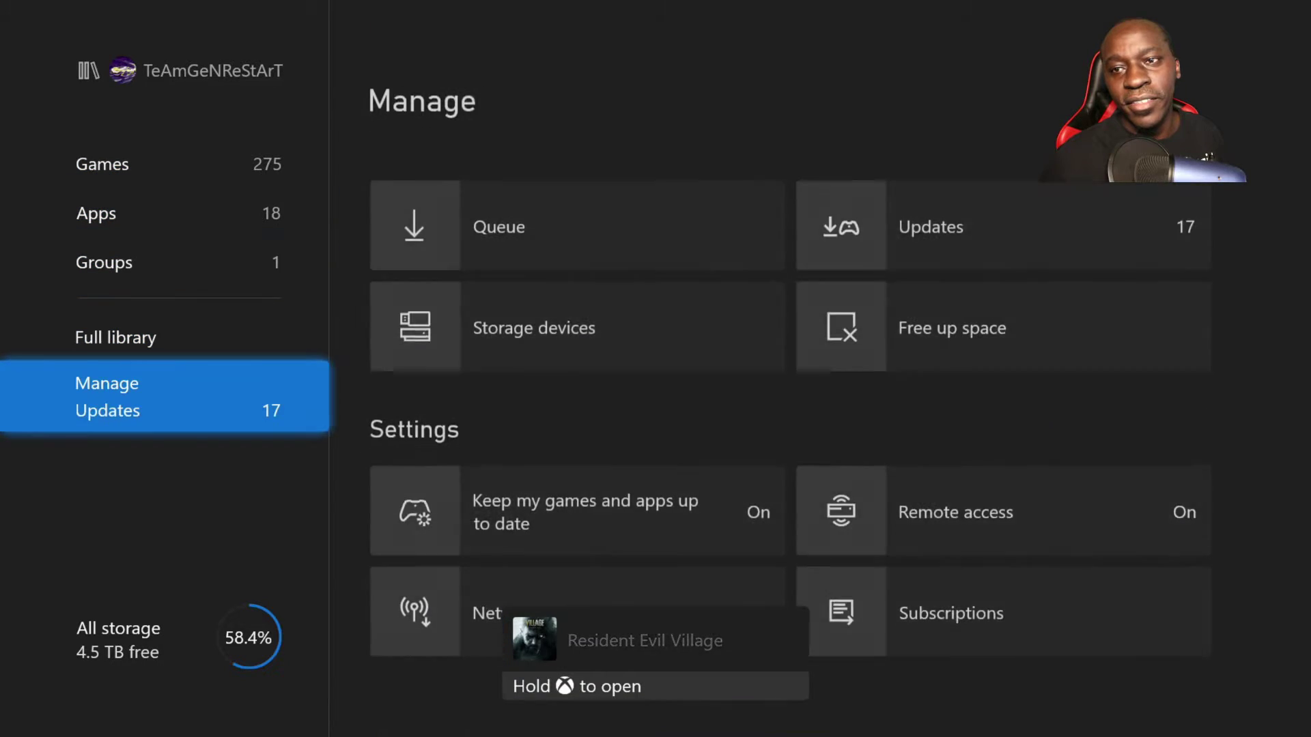
key("Up")
key("Up")
key("Up")
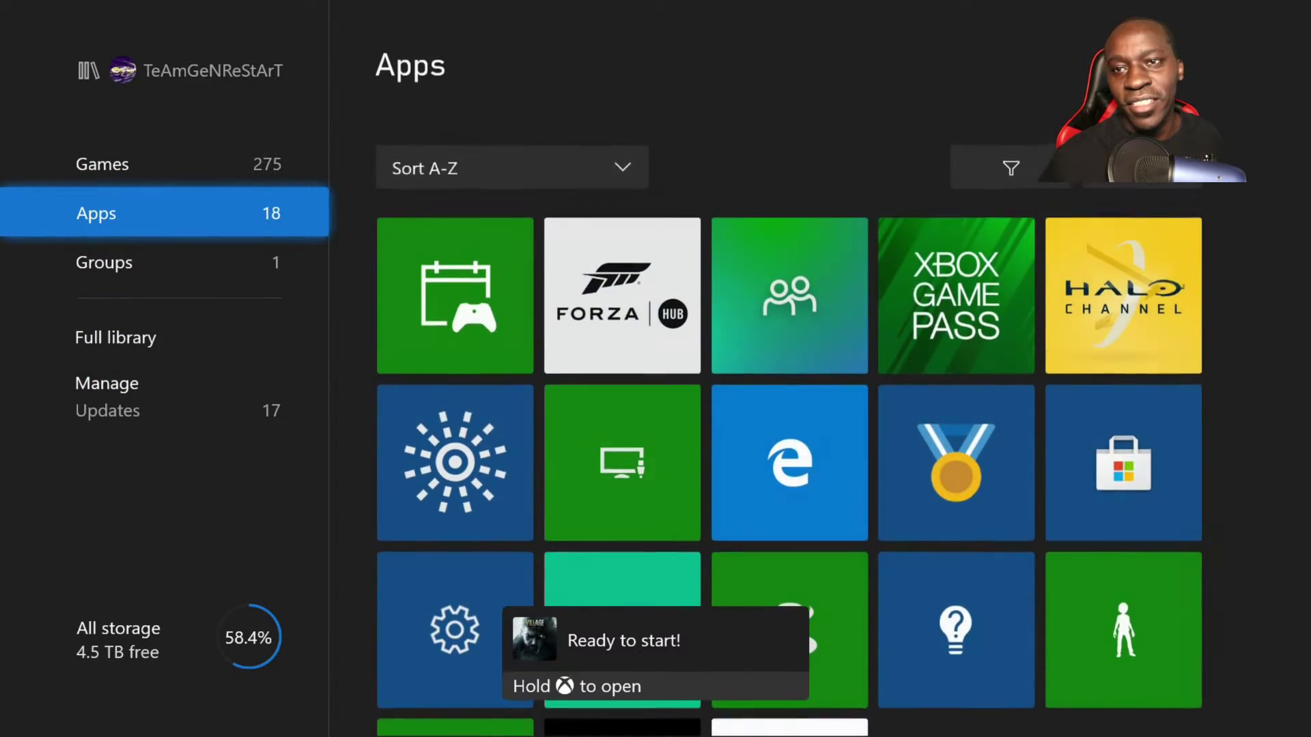
key("Down")
key("Down")
key("Down")
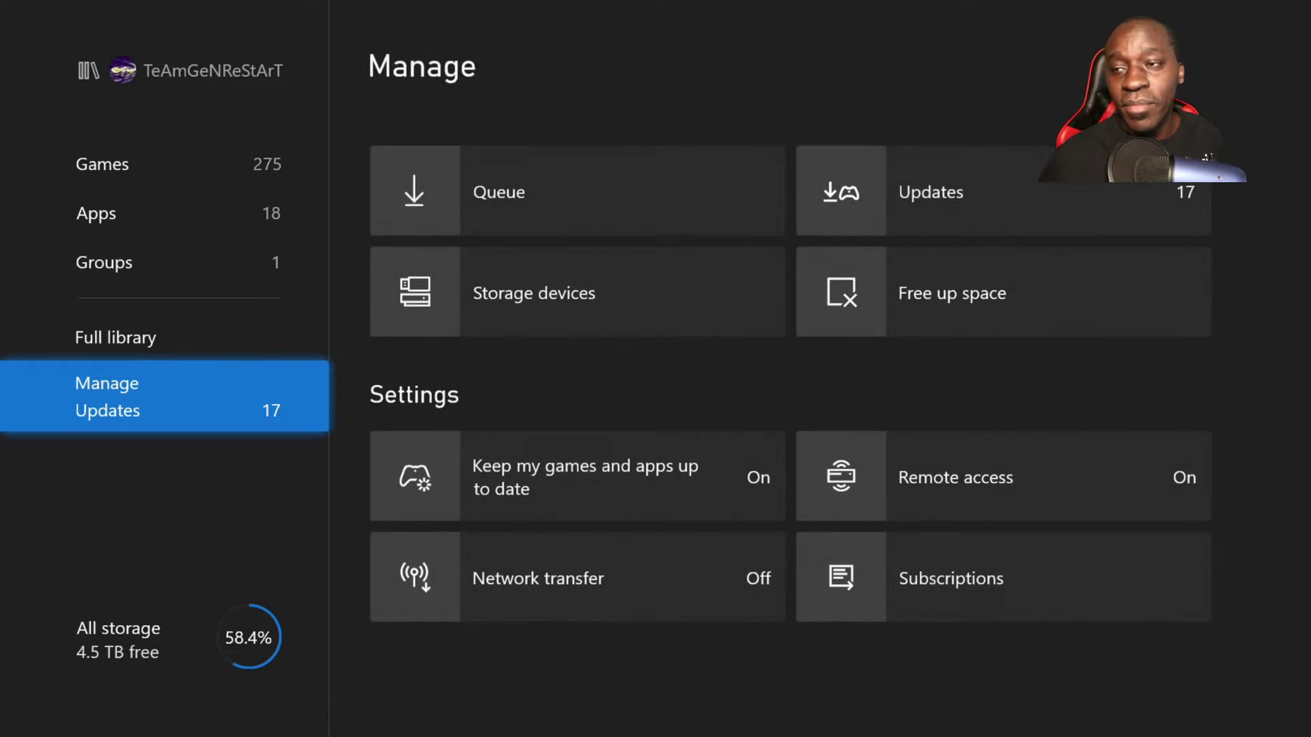
key("Right")
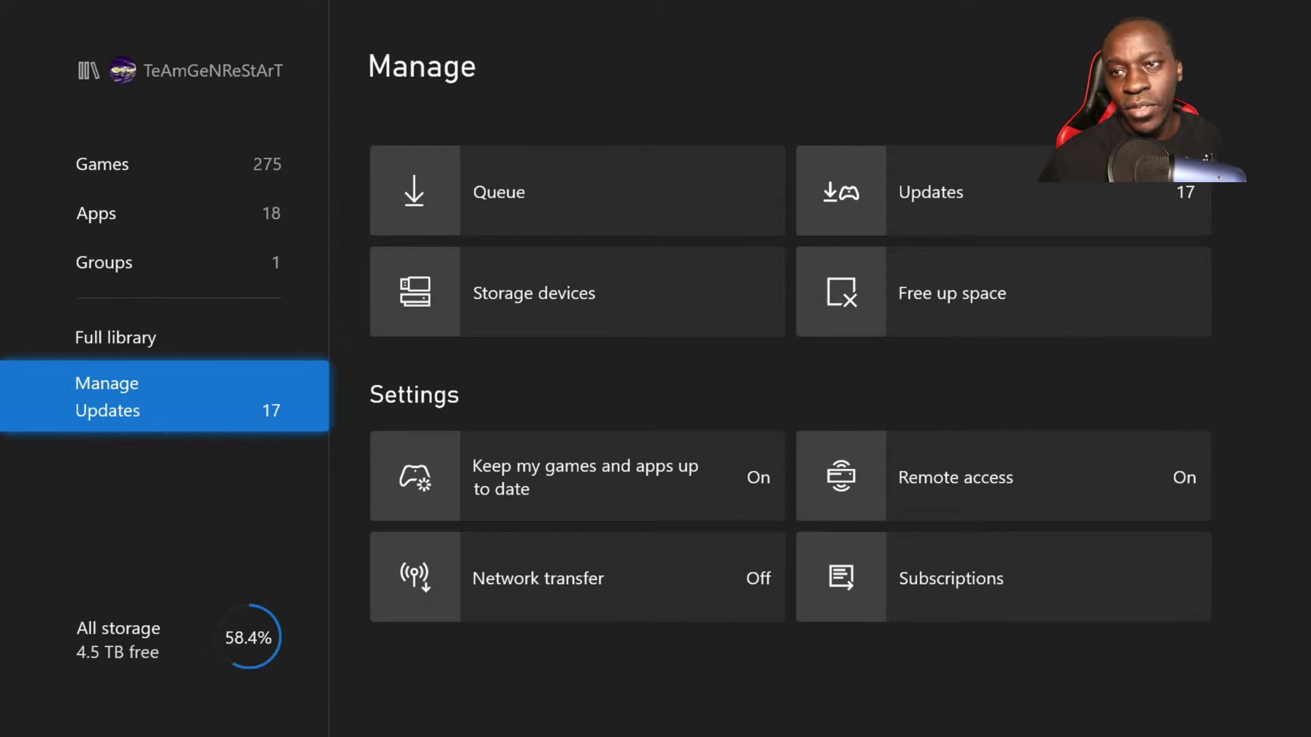
Look over the free-up-space and download queue options, then view Full library
key("Right")
key("Right")
key("Down")
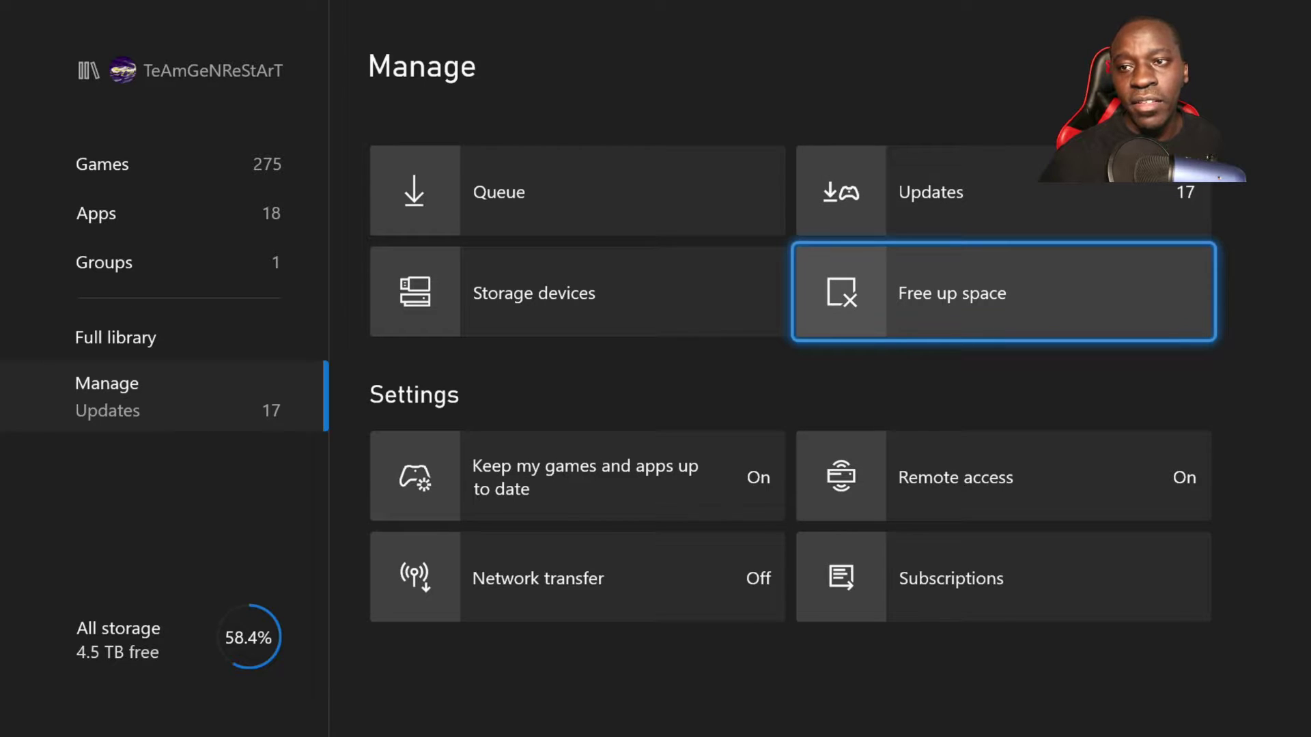
key("Up")
key("Left")
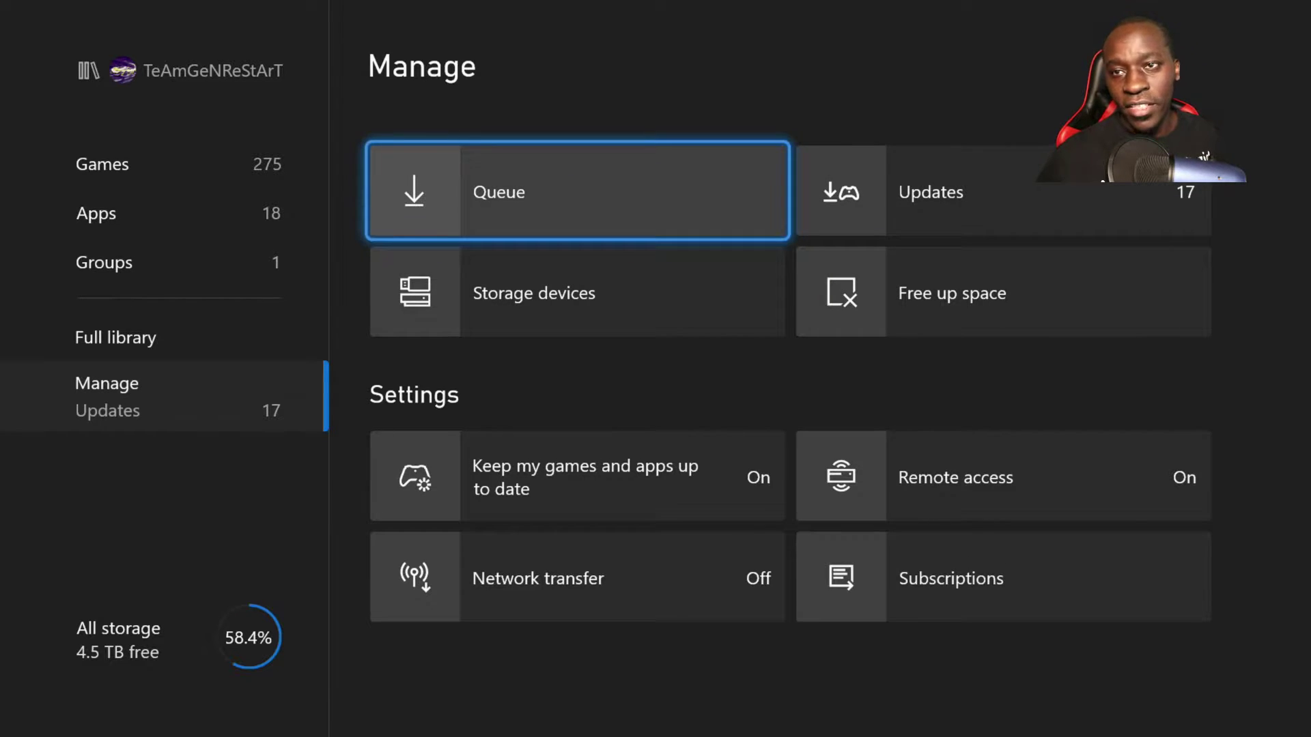
key("Left")
key("Up")
key("Right")
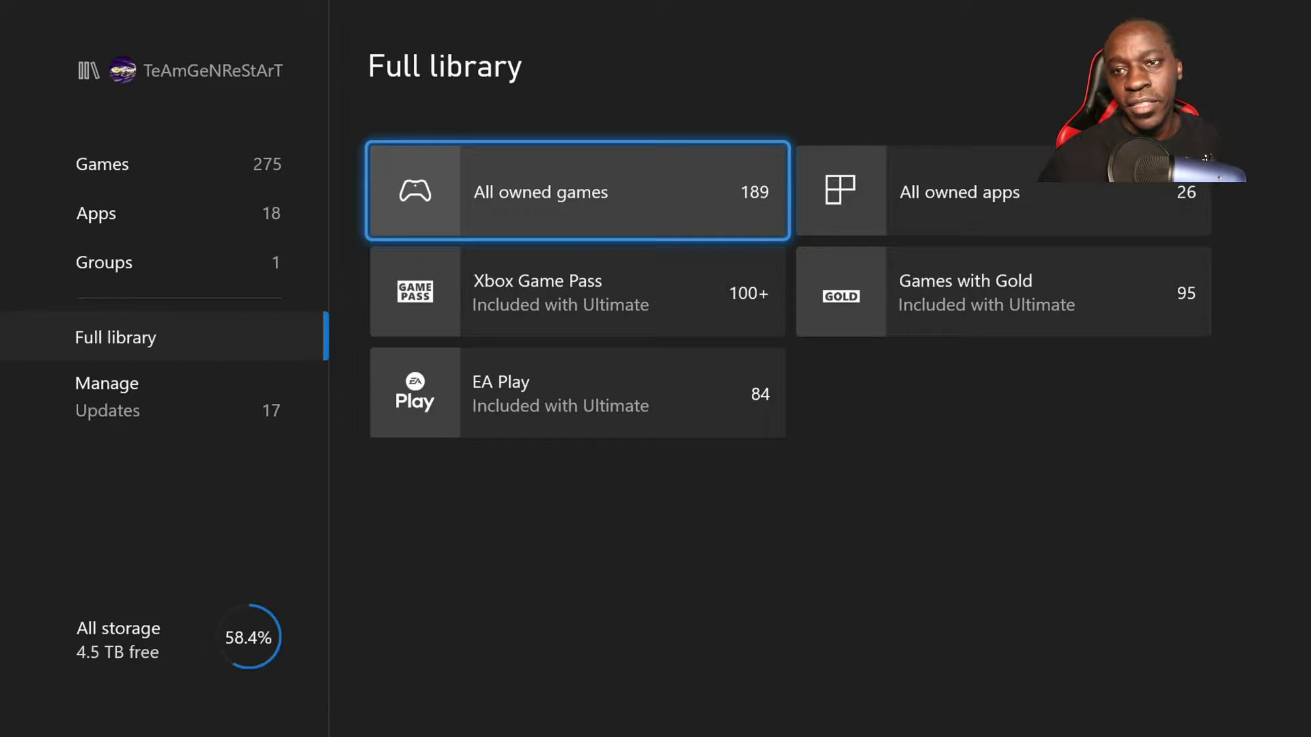
Return to the Games list and browse down to Resident Evil Village
key("Left")
key("Up")
key("Up")
key("Up")
key("Right")
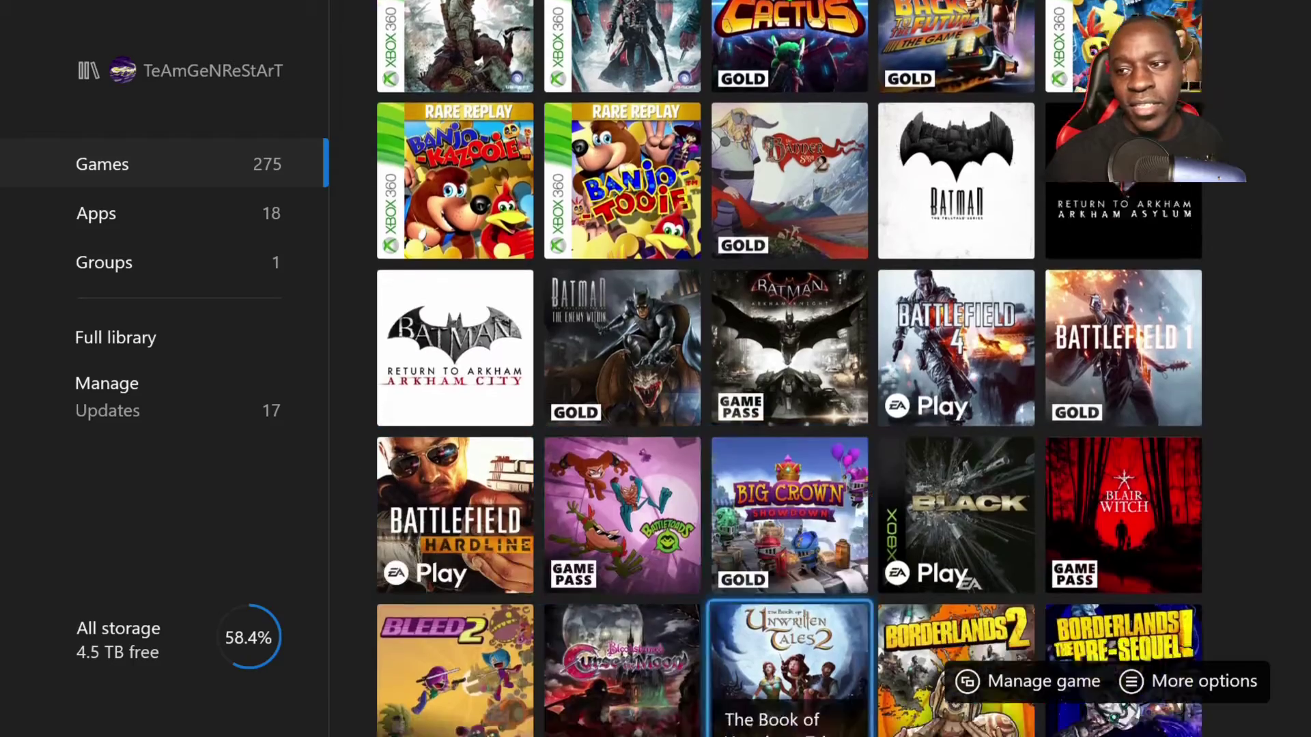
key("Down")
key("Down")
key("Down")
key("Down")
key("Down")
key("Down")
key("Down")
key("Down")
key("Down")
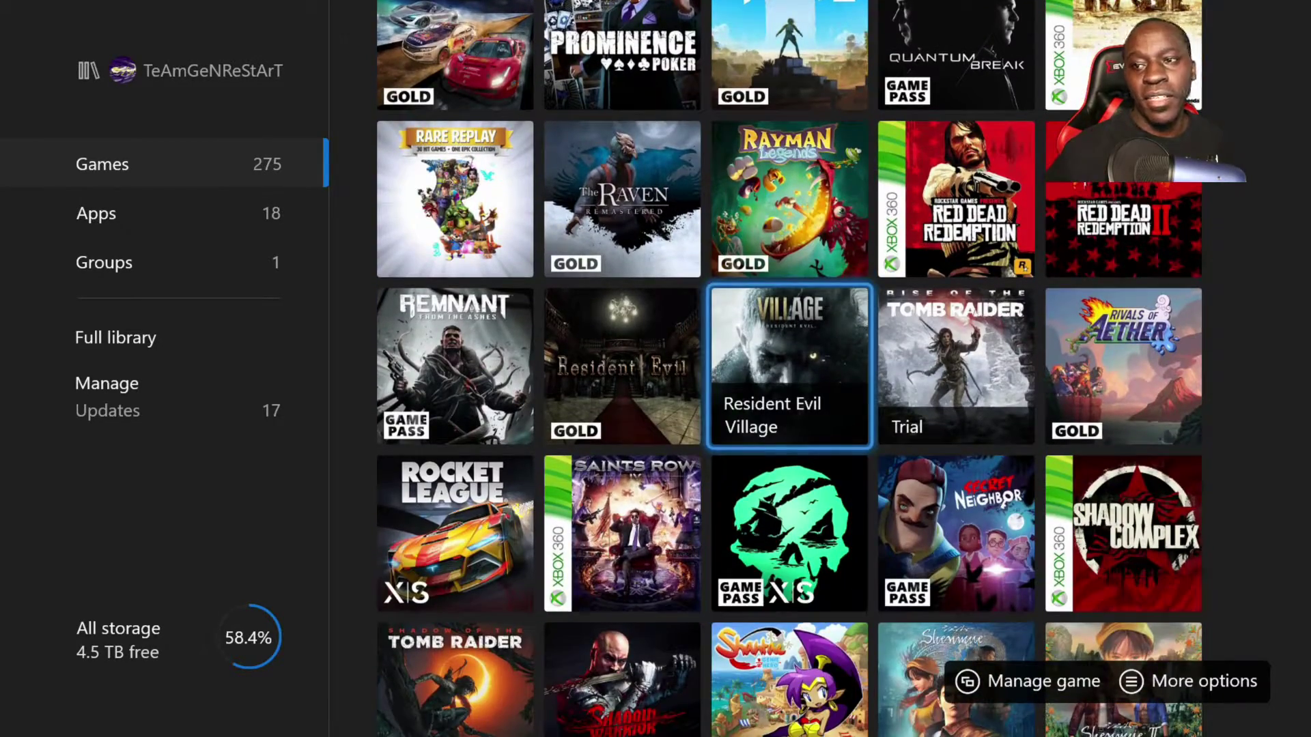
Check Resident Evil Village's Manage game and add-ons page, then back out to Games
key("Menu")
key("Down")
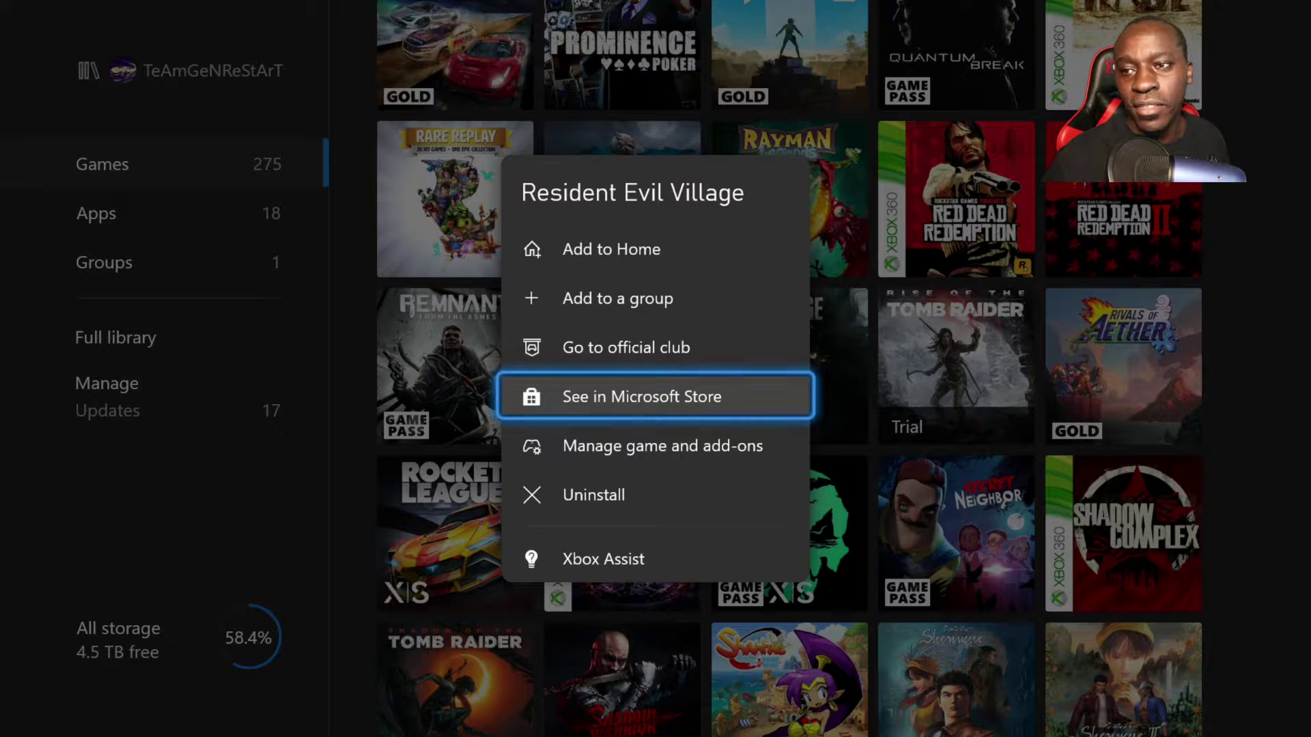
key("Down")
key("Return")
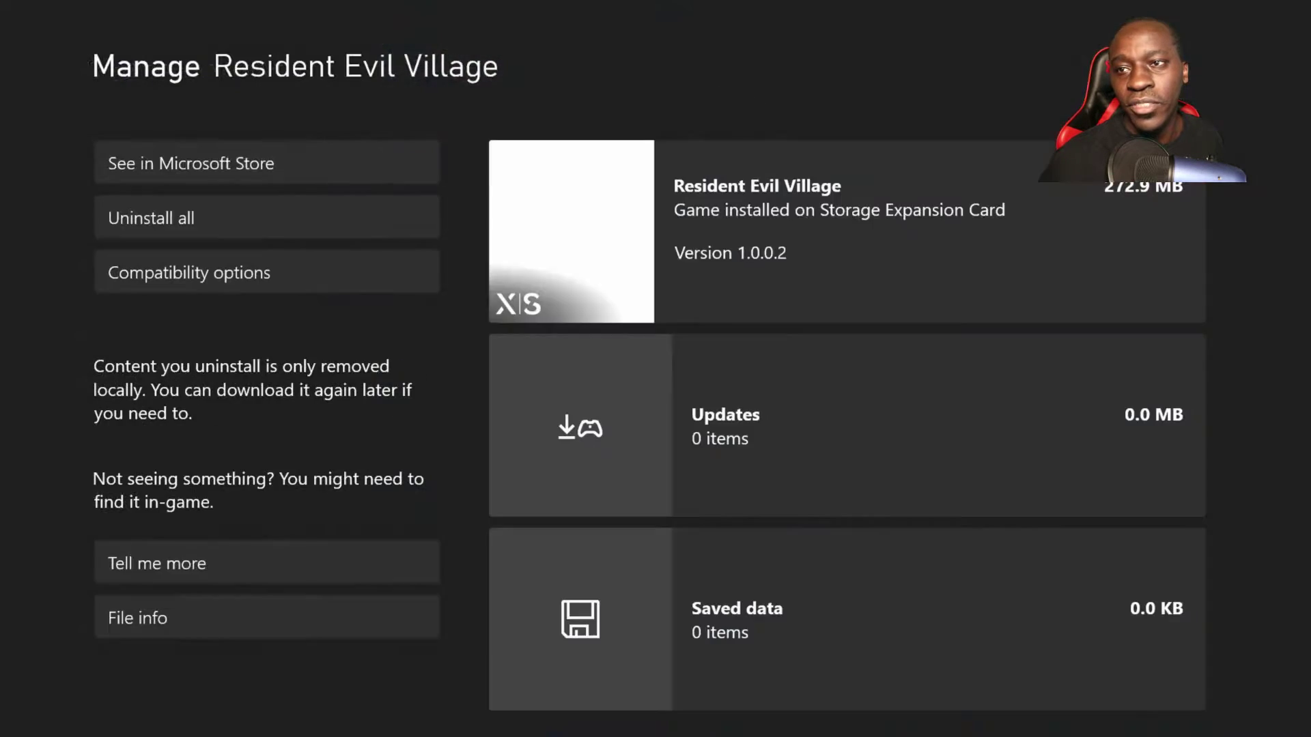
key("Down")
key("Up")
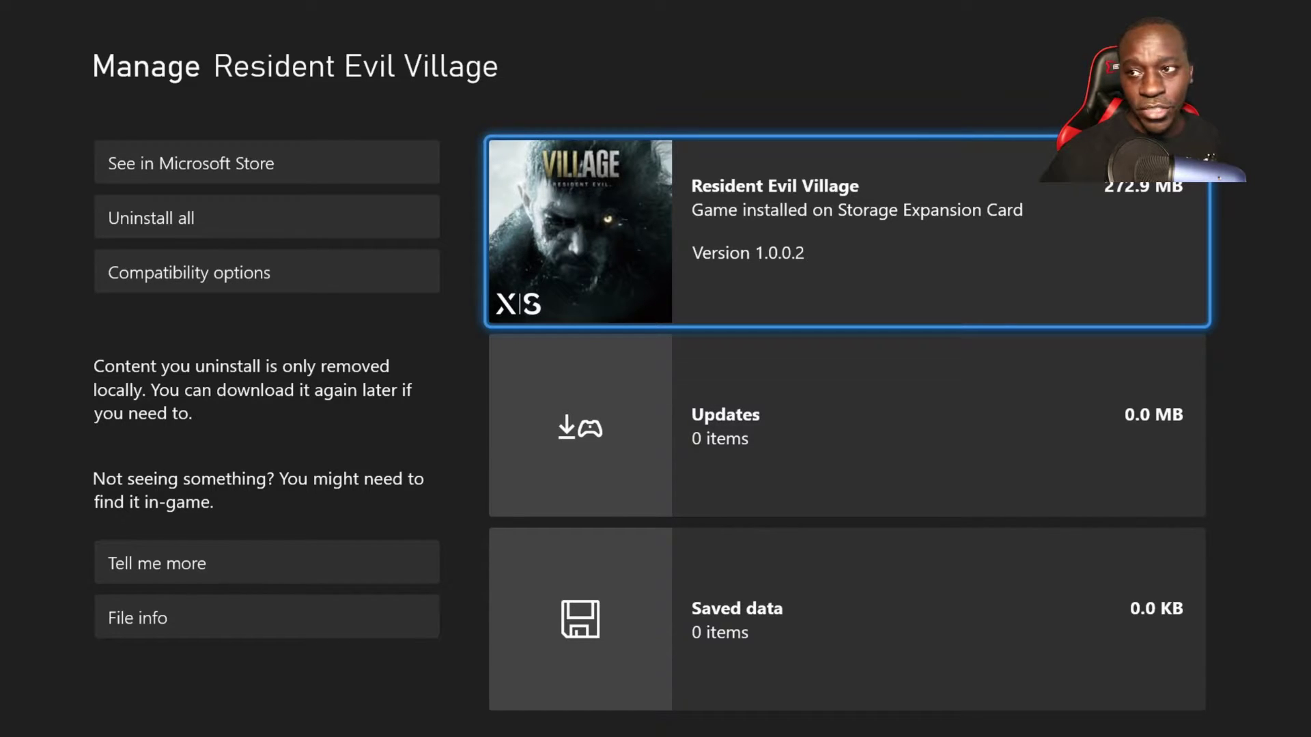
key("Escape")
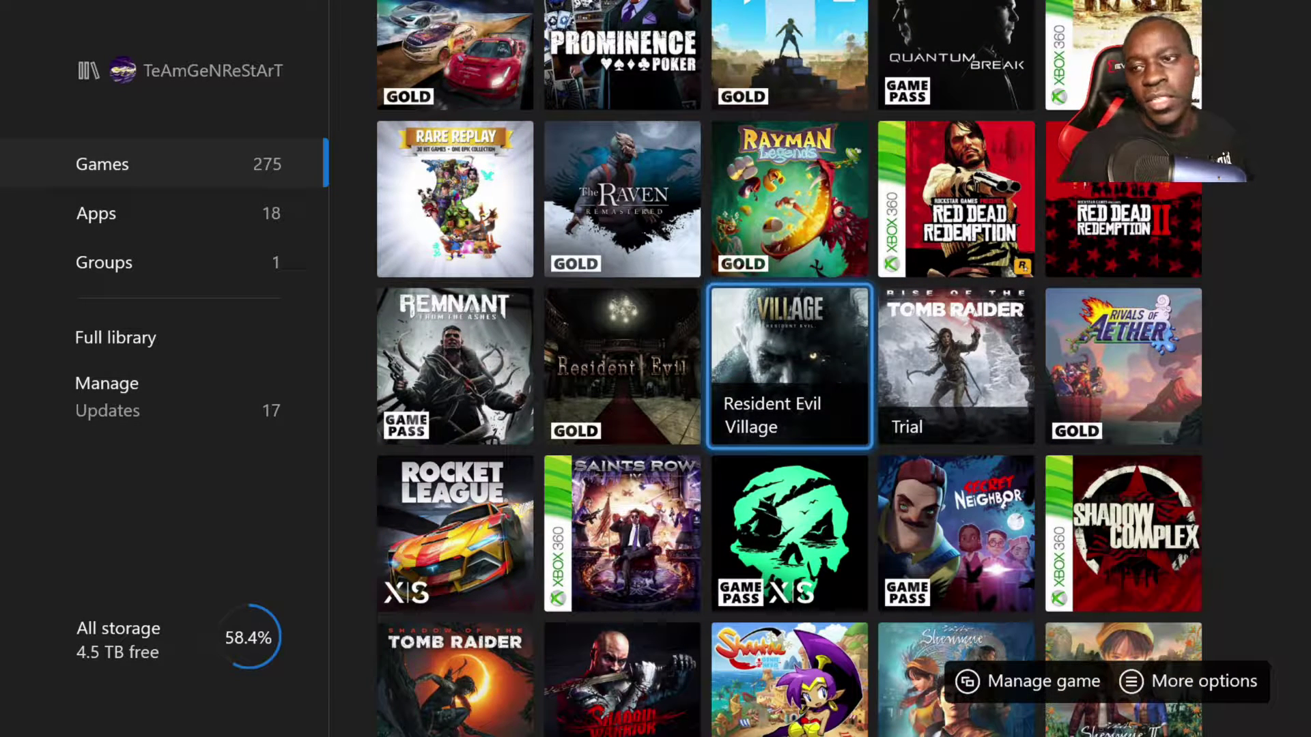
Launch the Microsoft Store from the Xbox guide
key("super")
key("Down")
key("Down")
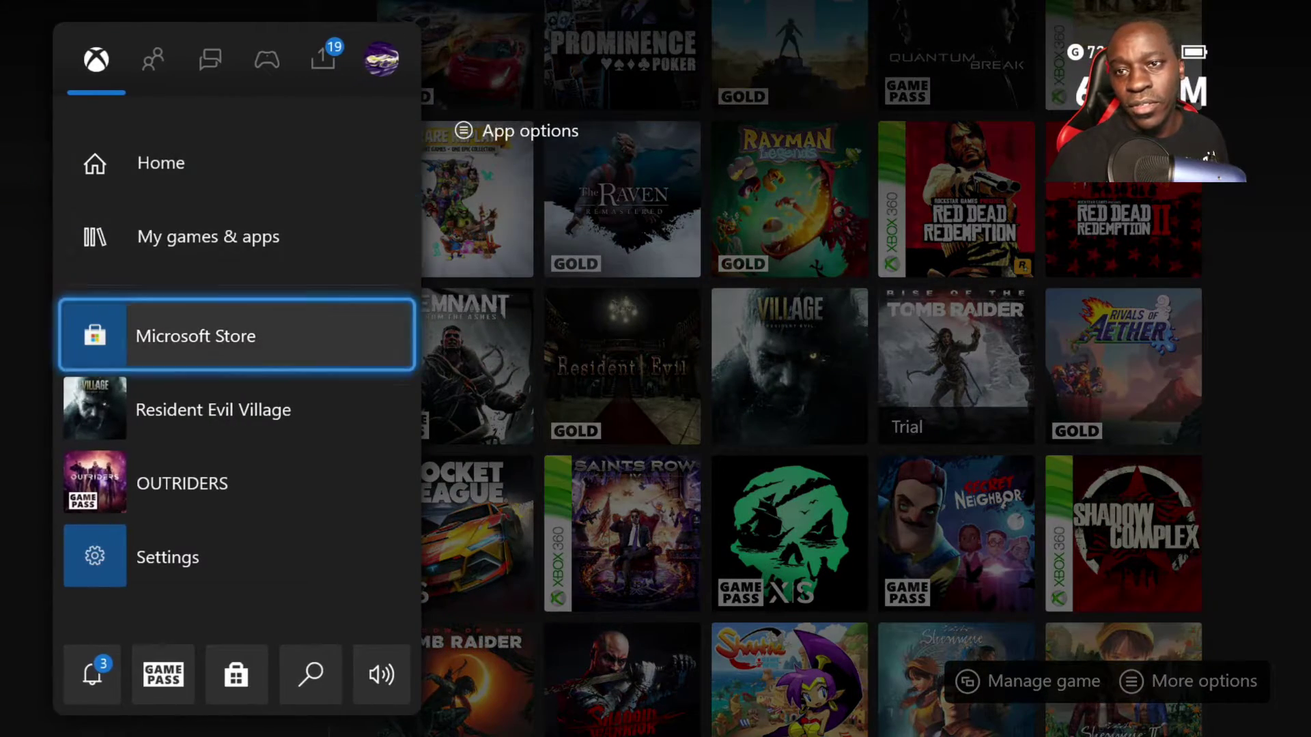
key("Down")
key("Up")
key("Return")
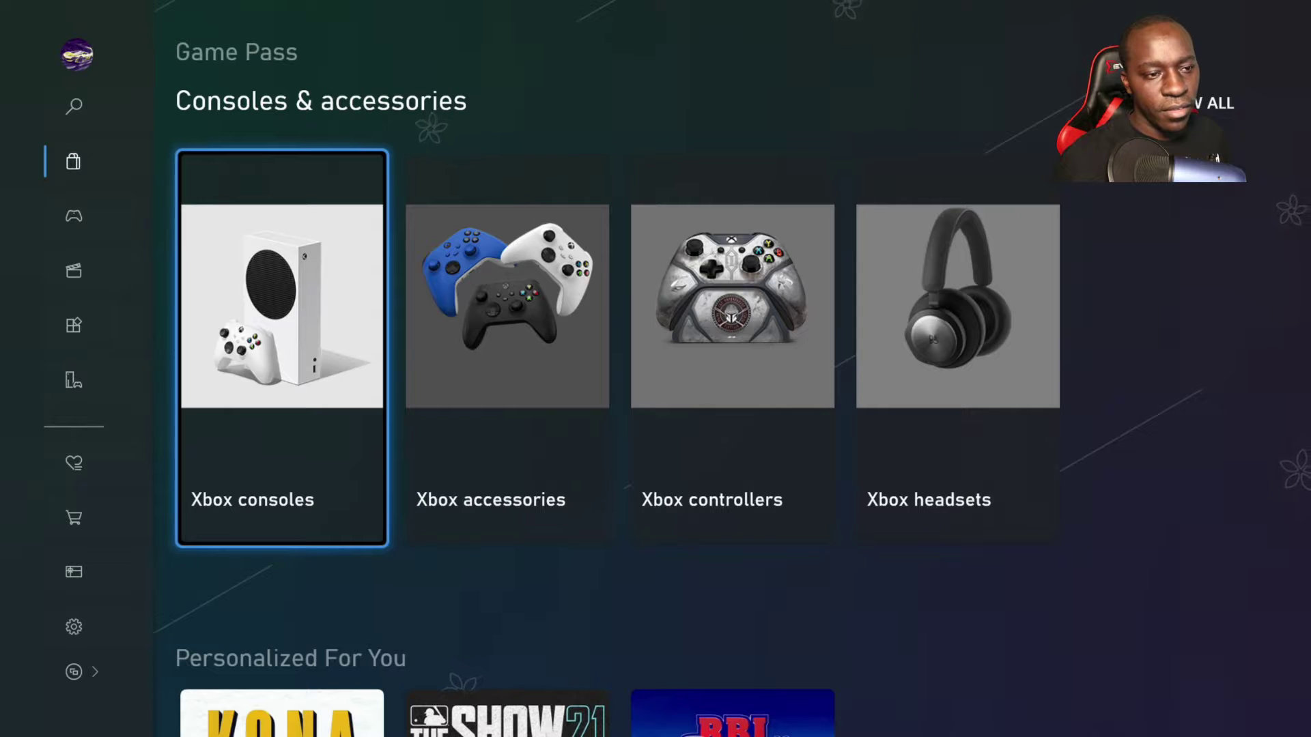
Move up past the Game Pass and Games rows to the top of the Store home
key("Up")
key("Right")
key("Up")
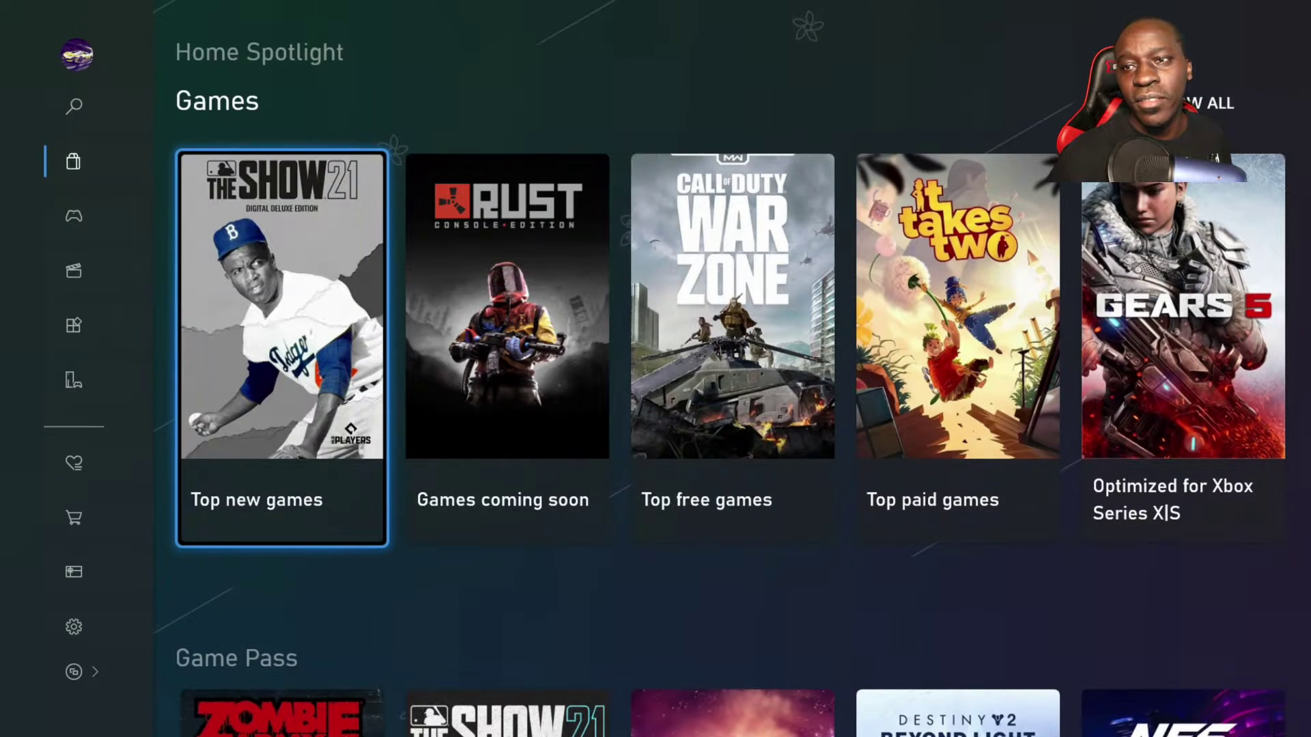
key("Right")
key("Up")
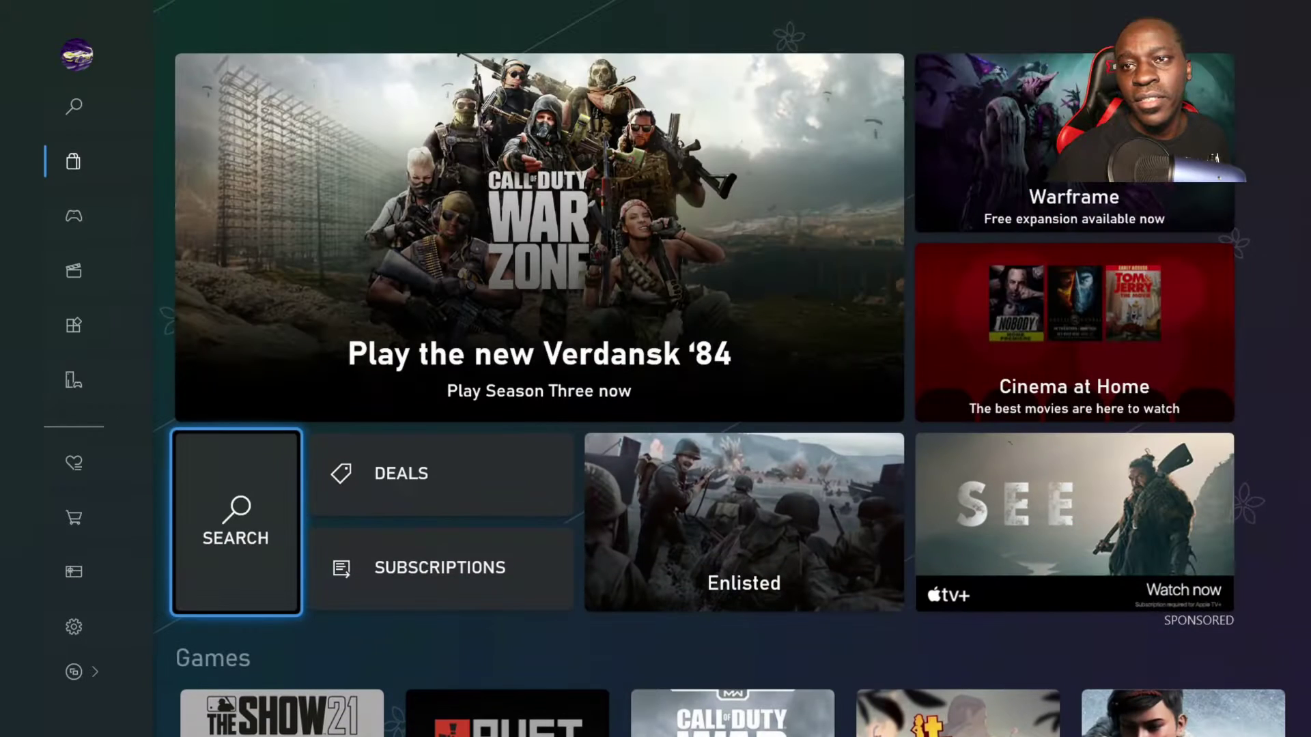
Choose Games > Coming soon from the Store sidebar
key("Left")
key("Down")
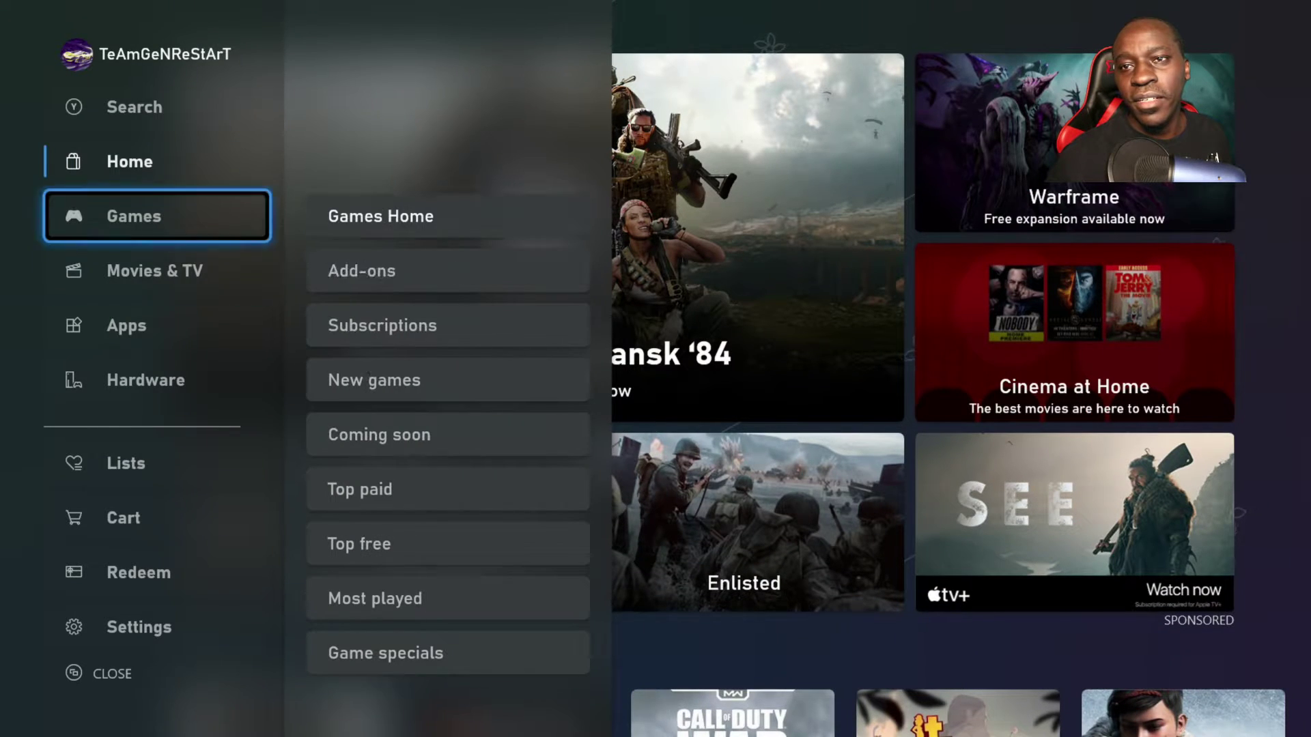
key("Escape")
key("Down")
key("Left")
key("Right")
key("Down")
key("Down")
key("Down")
key("Down")
key("Return")
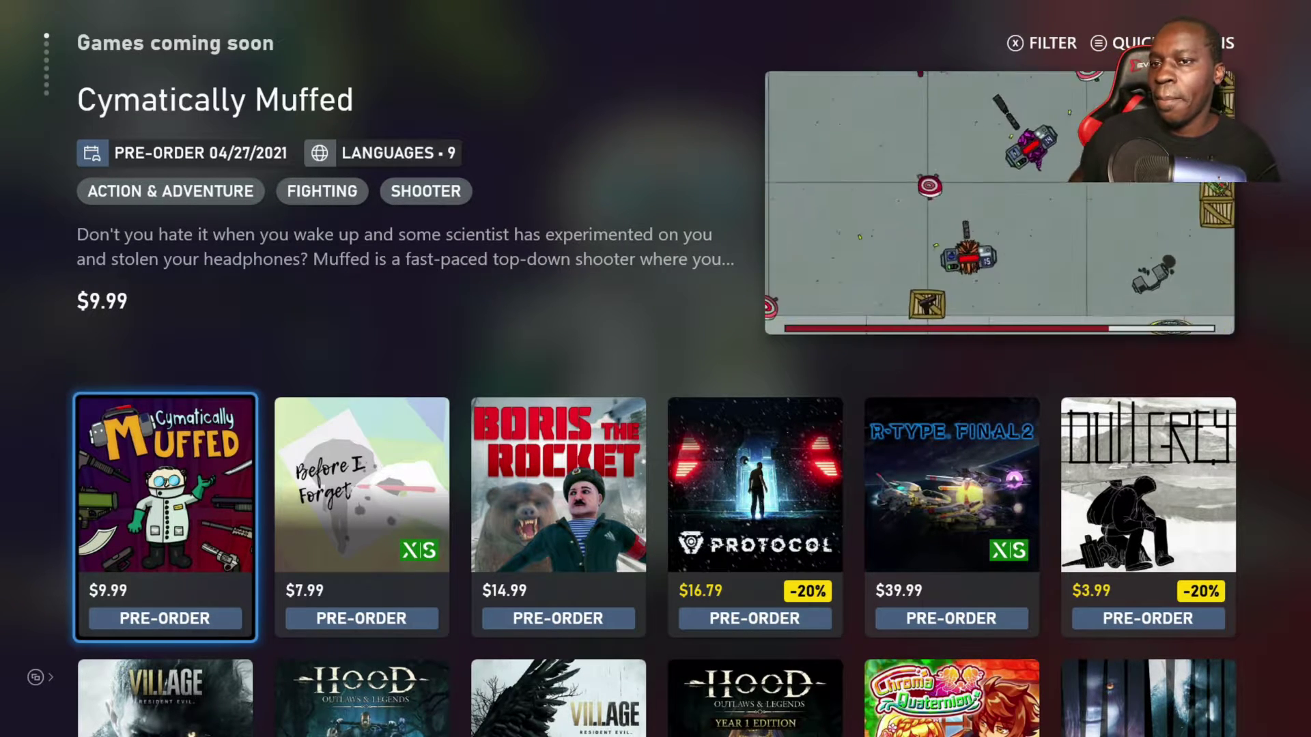
Move through the coming-soon grid from Resident Evil Village to Mass Effect Legendary Edition's details
key("Down")
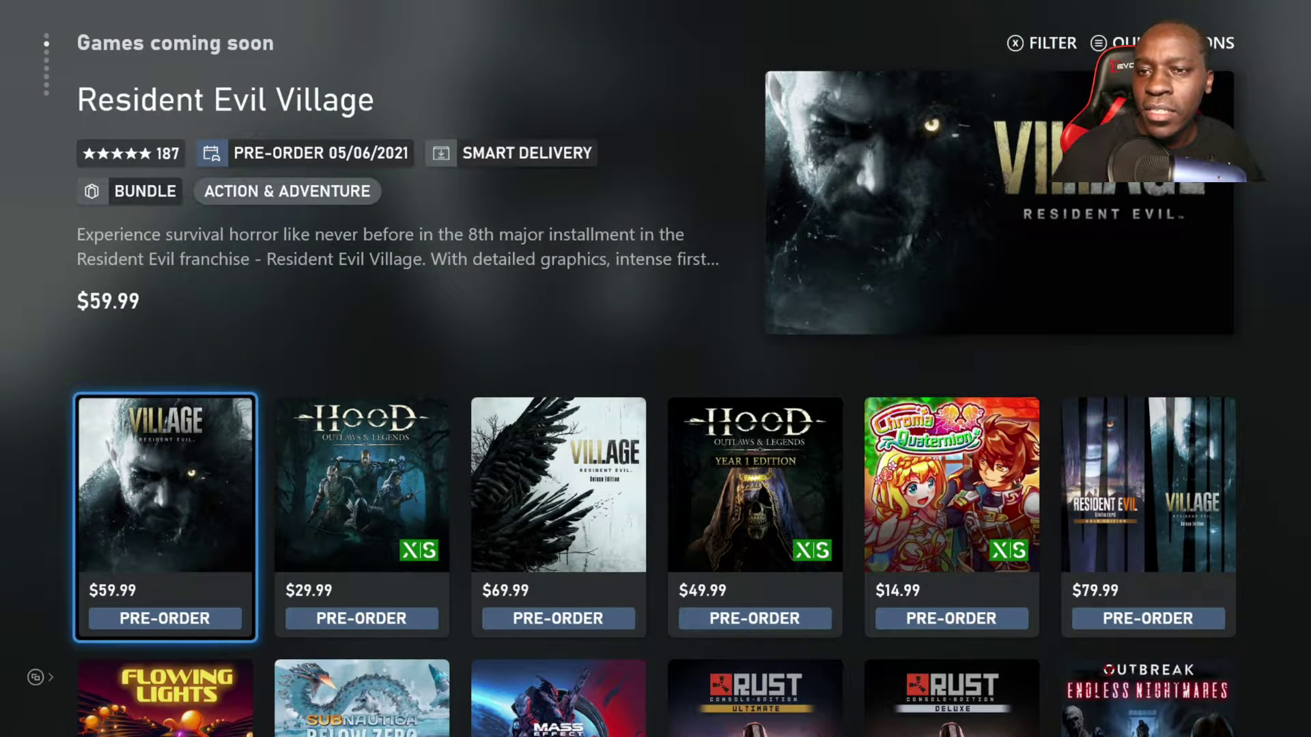
key("Right")
key("Right")
key("Down")
key("Down")
key("Up")
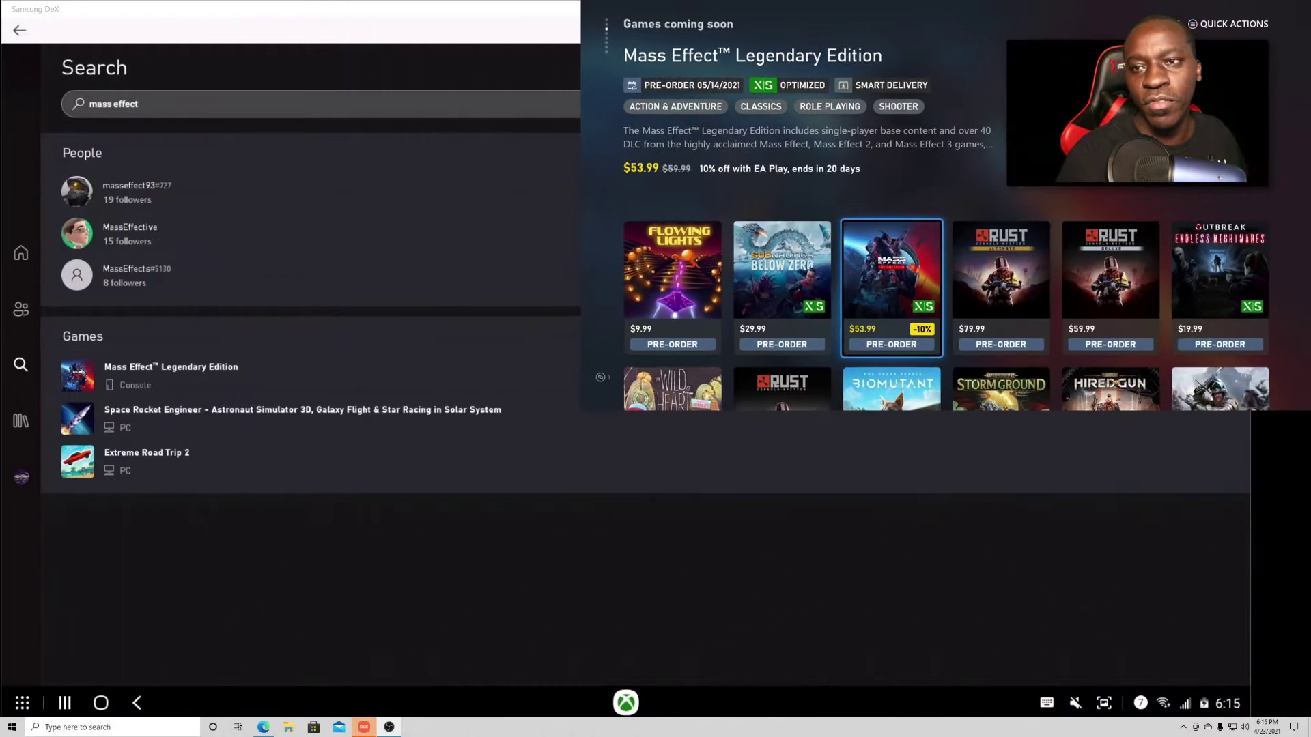
Request a console install of Mass Effect Legendary Edition from its search result page
left_click(168, 368)
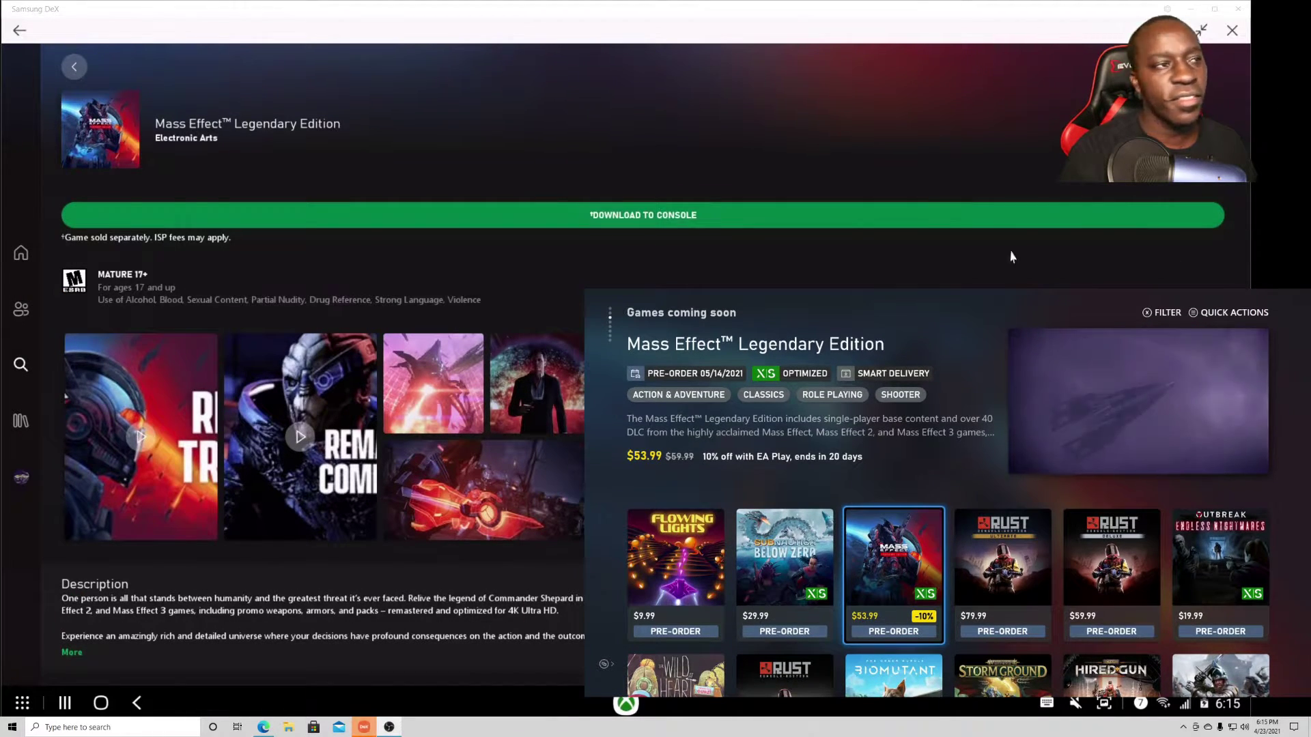
left_click(925, 218)
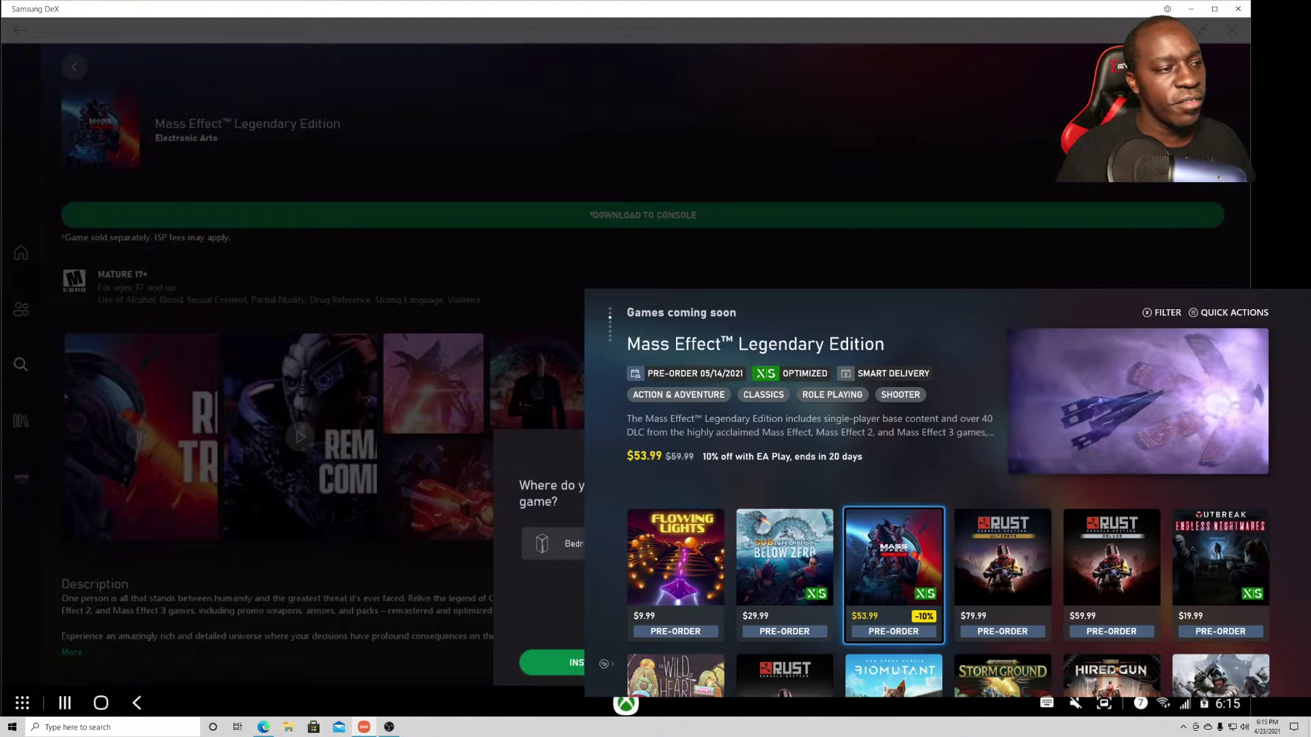
key("Return")
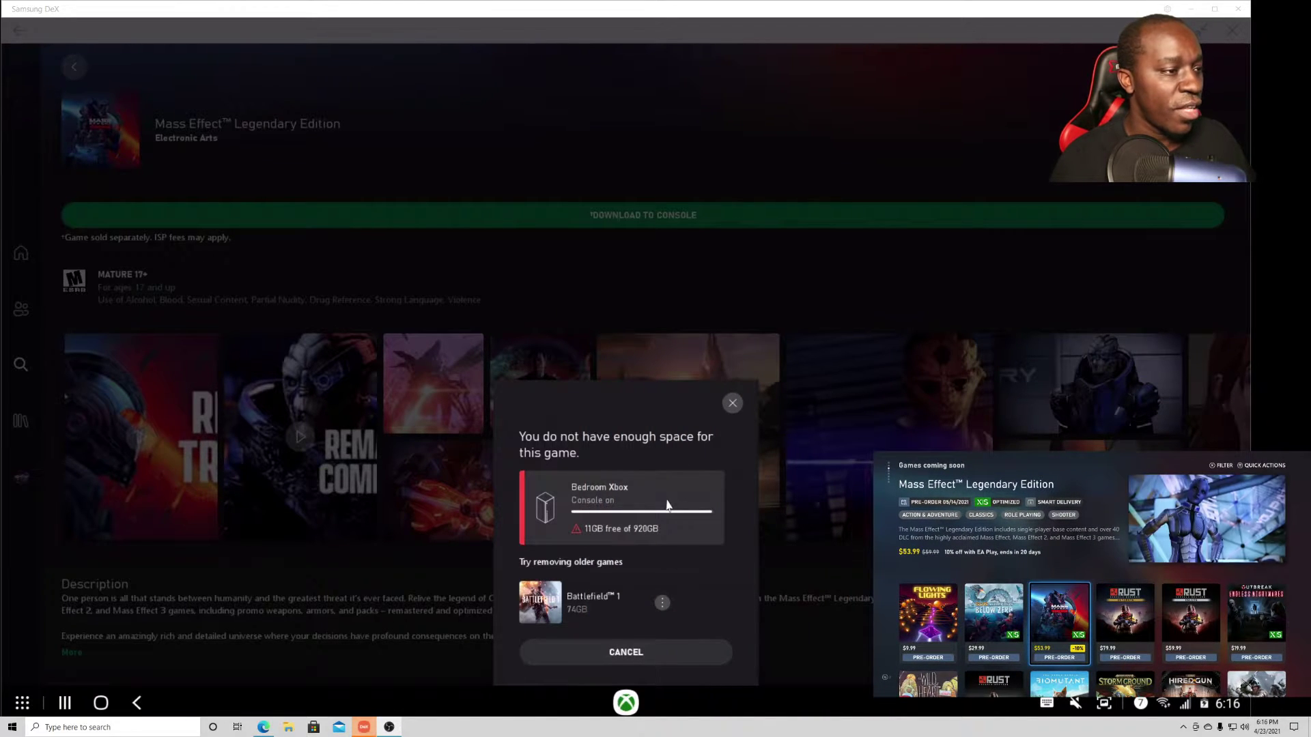
Uninstall Battlefield 1 and STAR WARS Battlefront II, then close the space warning
left_click(661, 601)
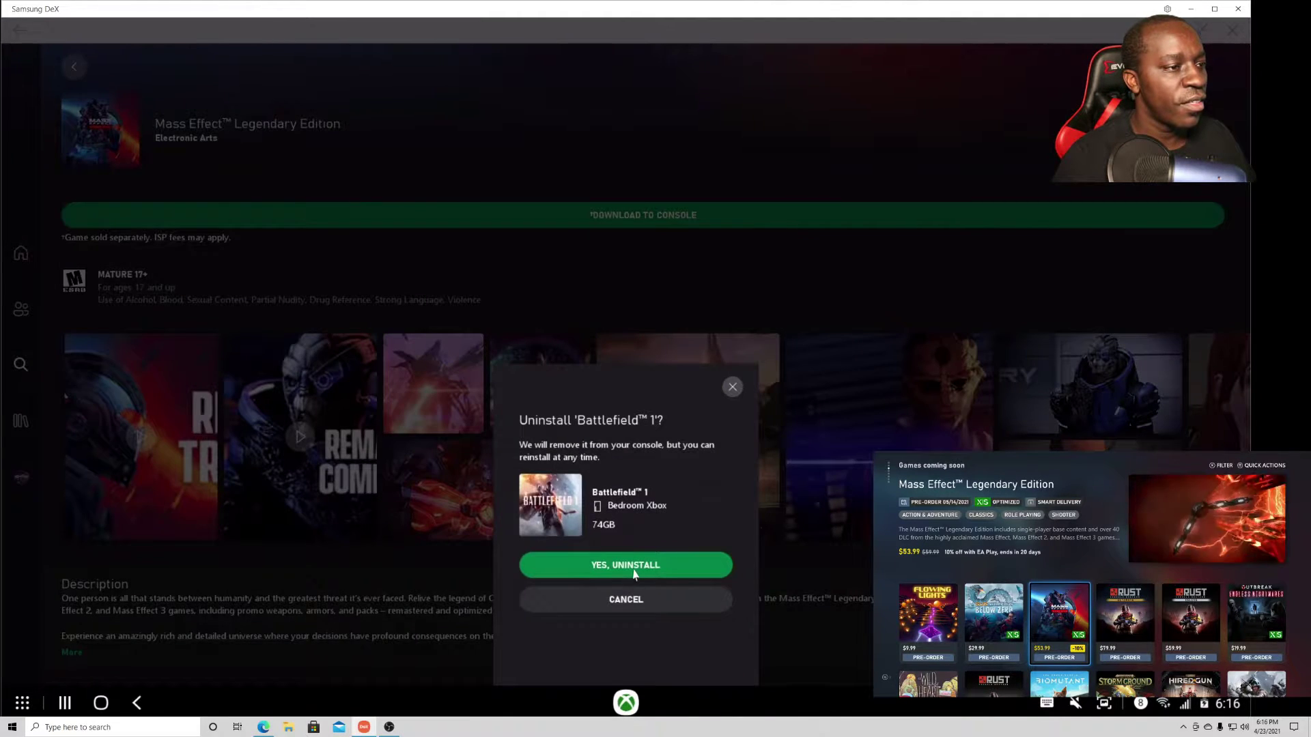
left_click(637, 567)
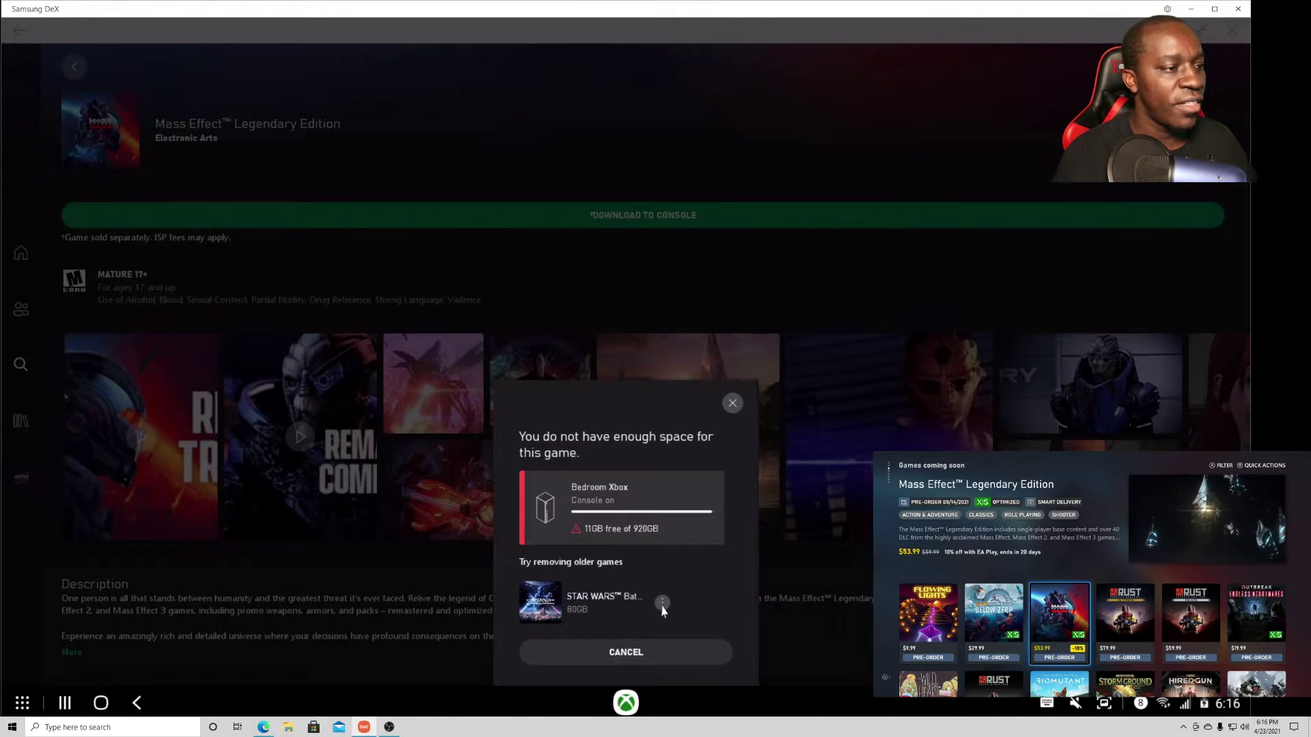
left_click(660, 607)
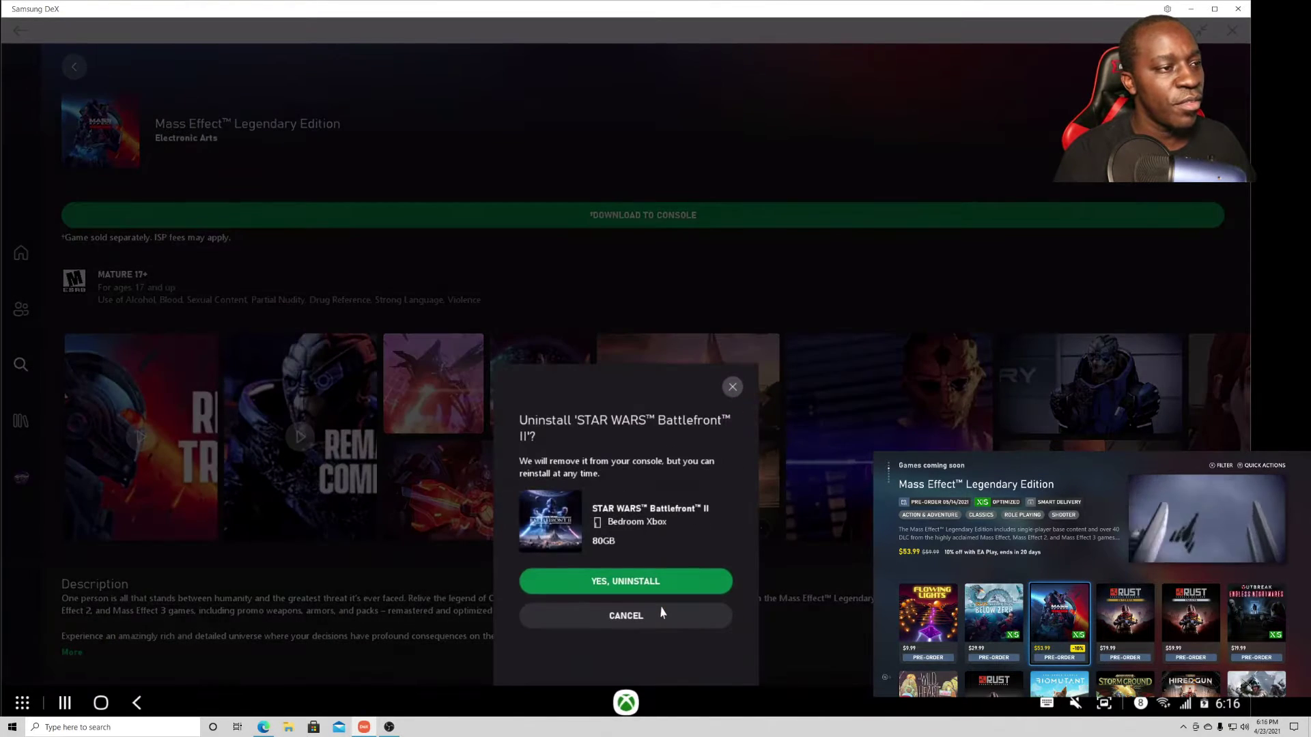
left_click(667, 585)
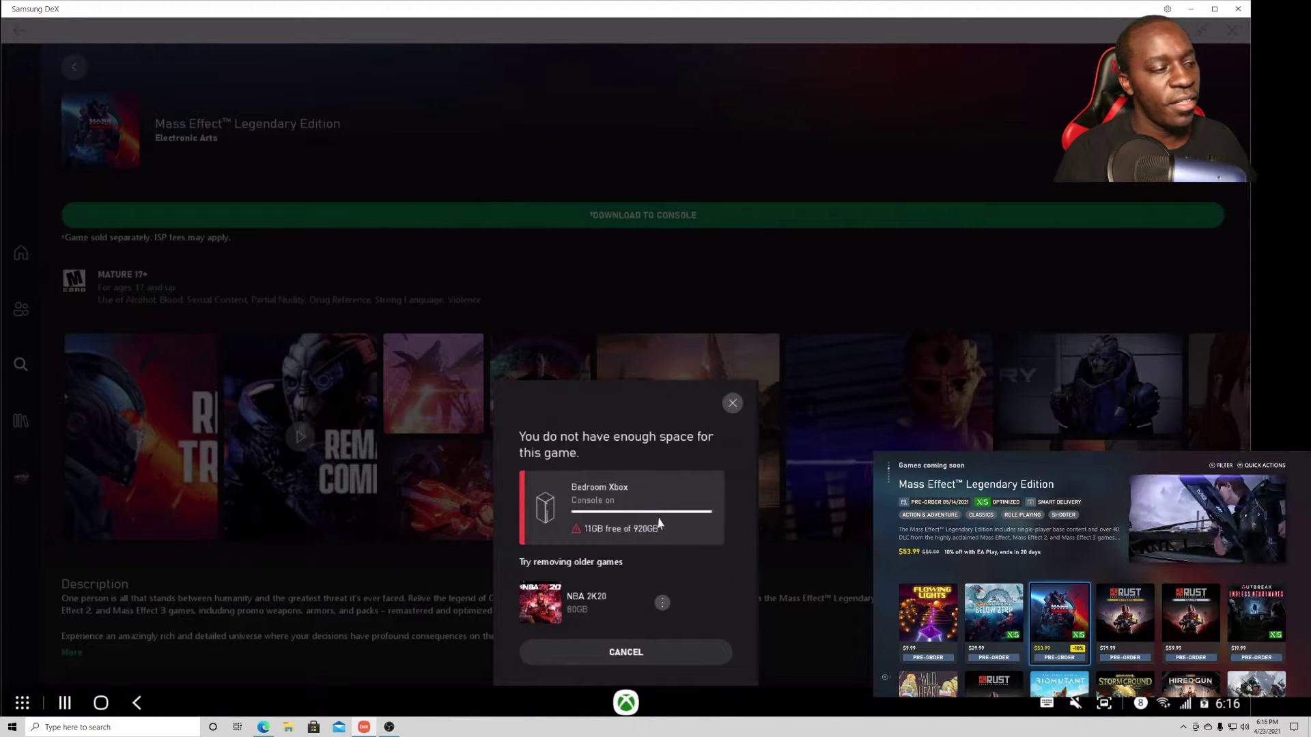
left_click(733, 405)
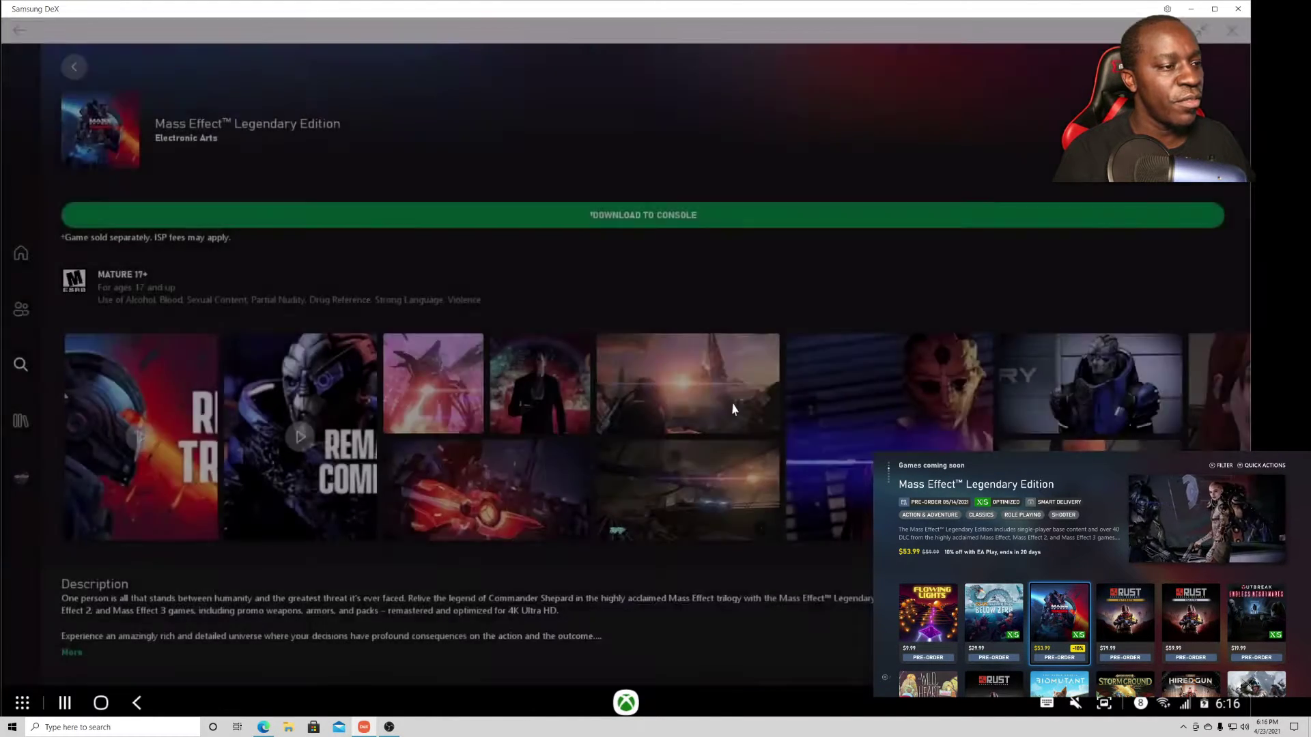
Retry installing Mass Effect on the Bedroom Xbox and uninstall NBA 2K20
left_click(659, 216)
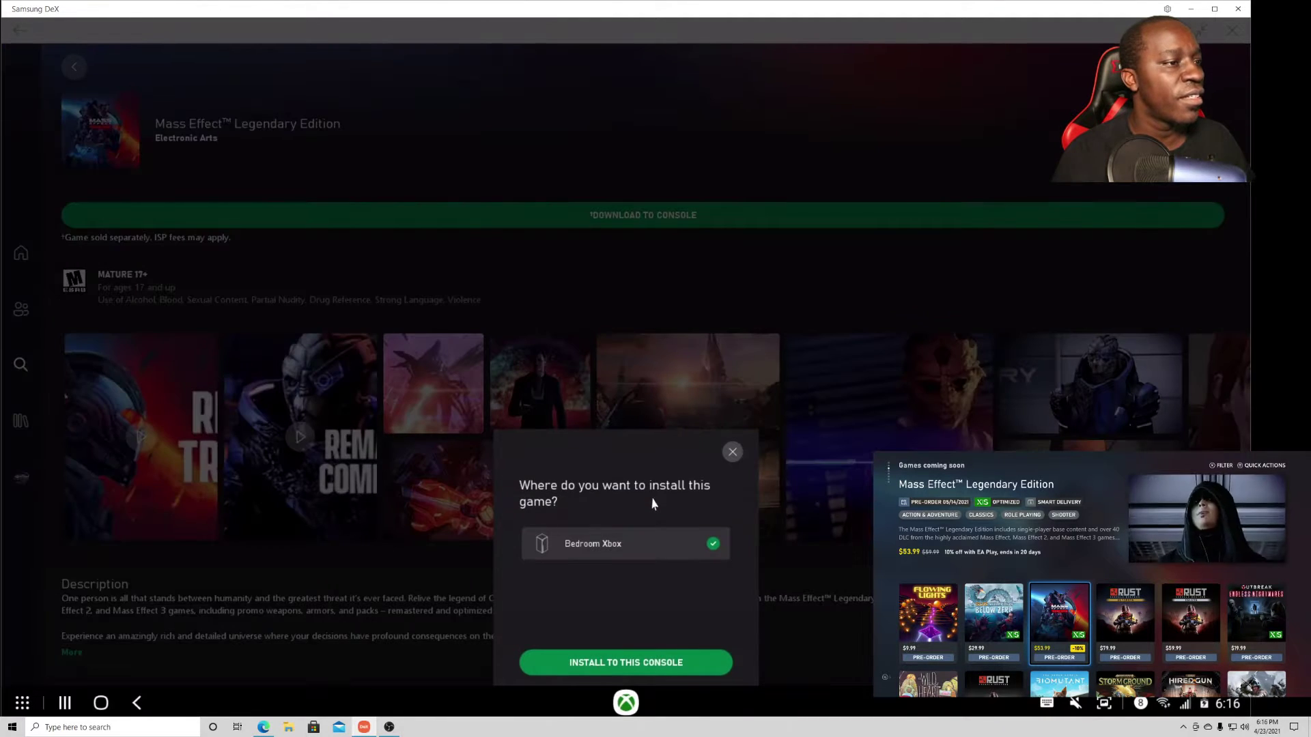
left_click(649, 668)
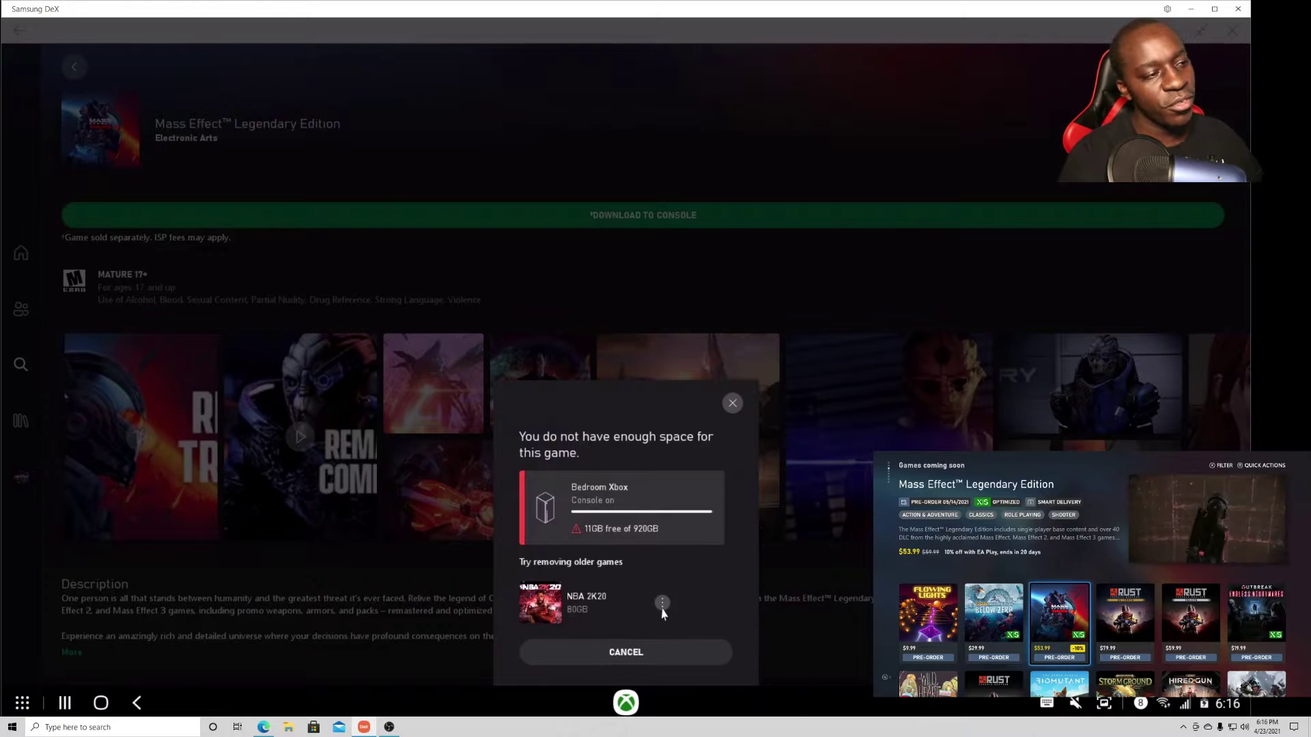
left_click(662, 603)
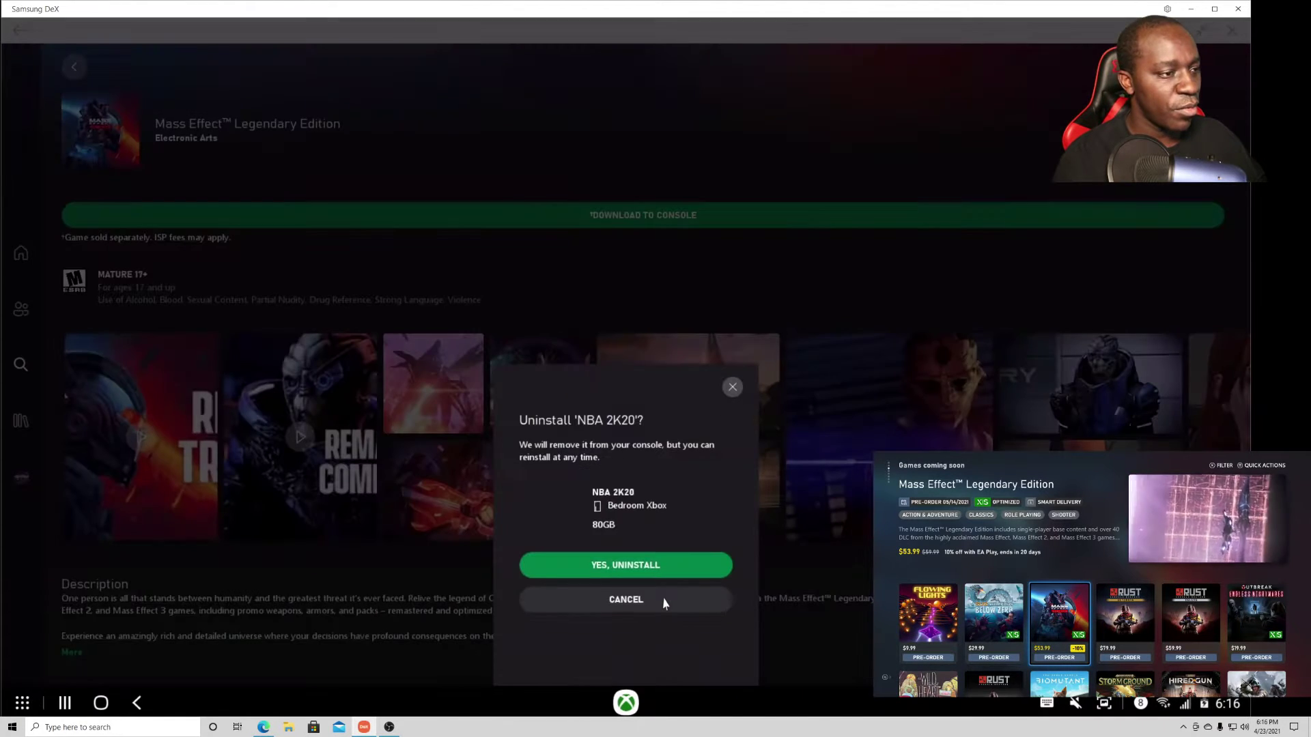
left_click(654, 566)
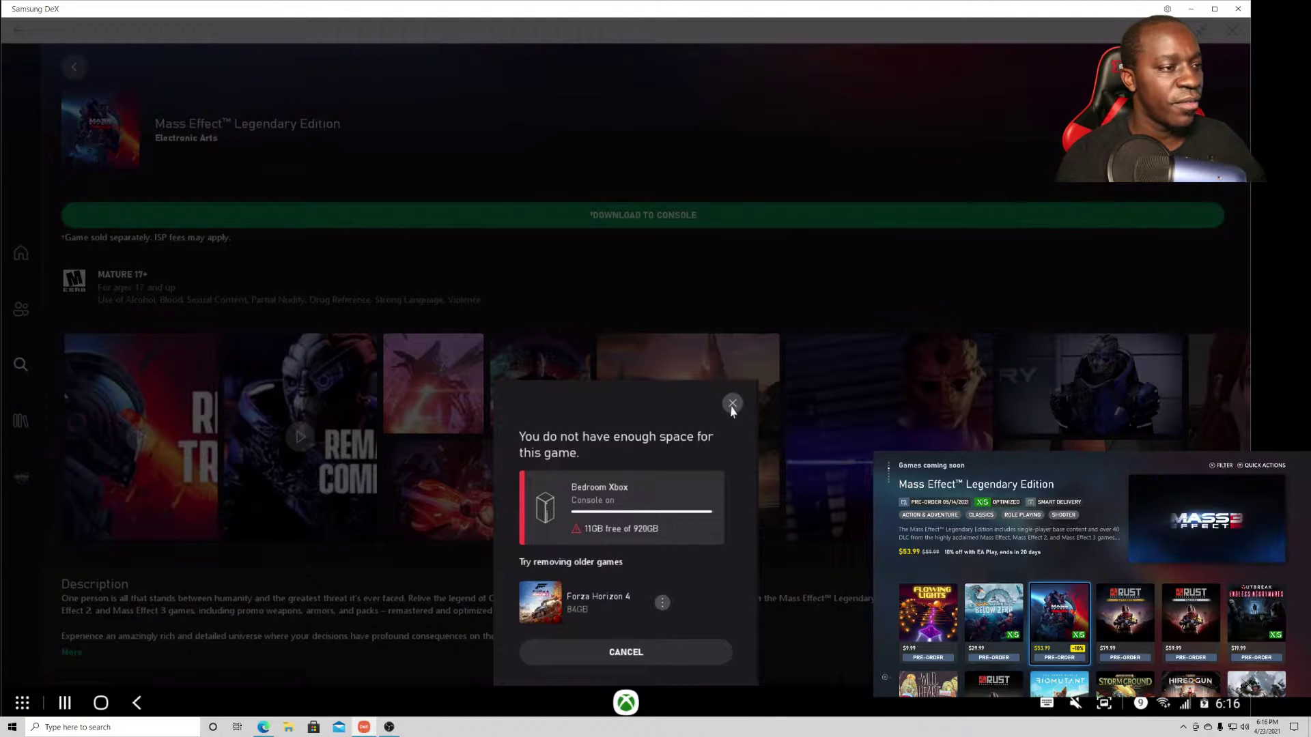
left_click(662, 603)
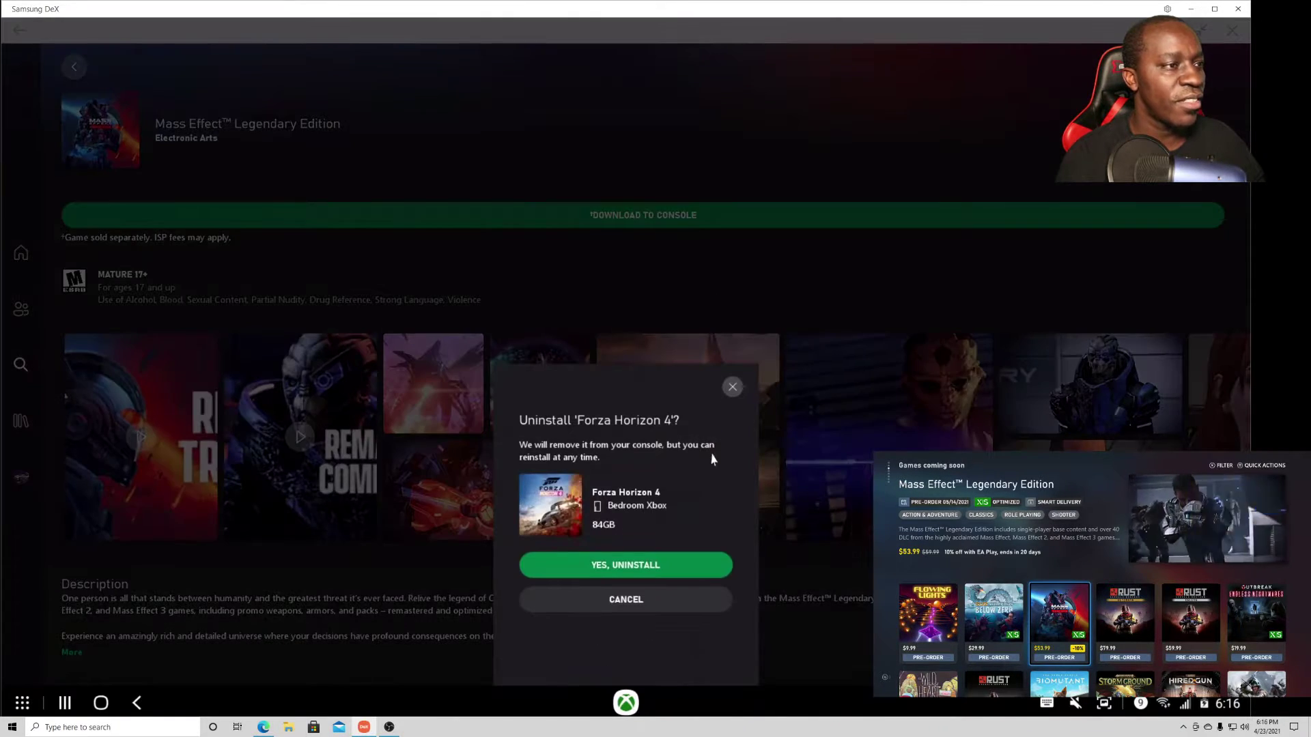
left_click(731, 385)
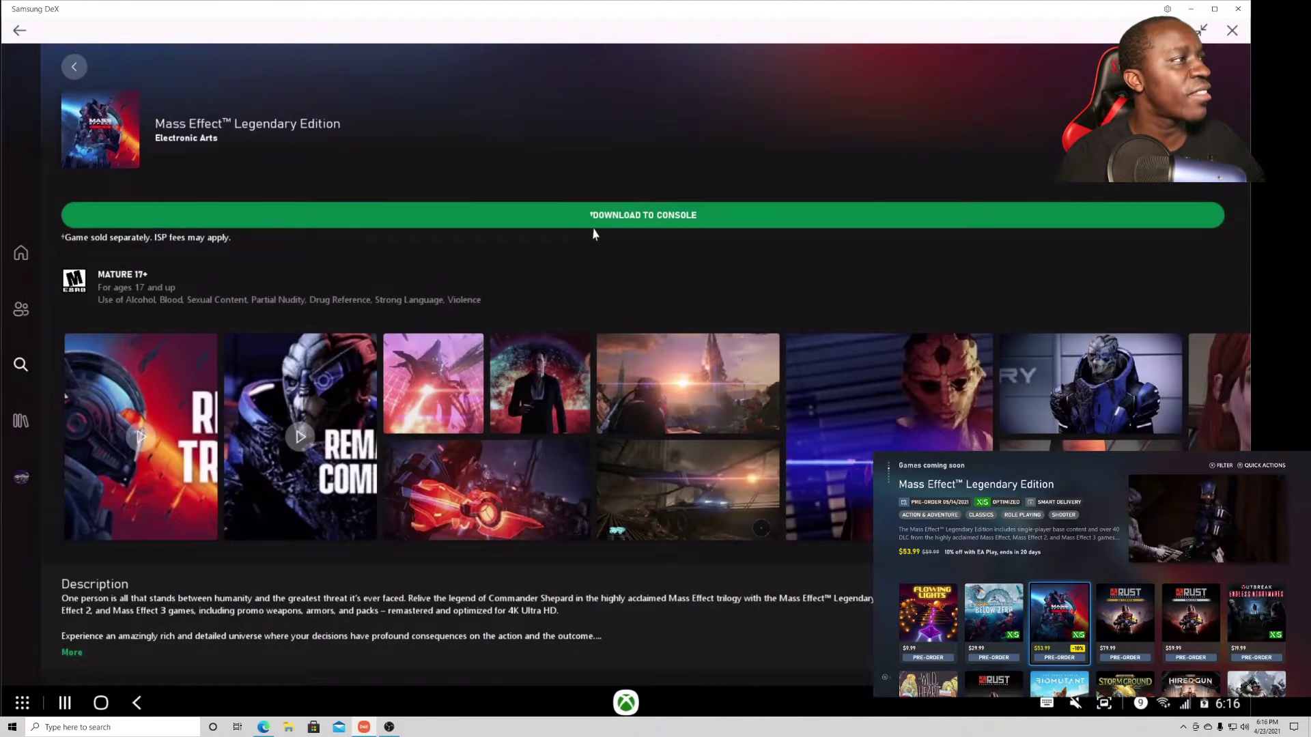
Retry the install, uninstall Forza Horizon 4 and pick Bloodstained: Curse of the Moon next
left_click(593, 229)
left_click(612, 667)
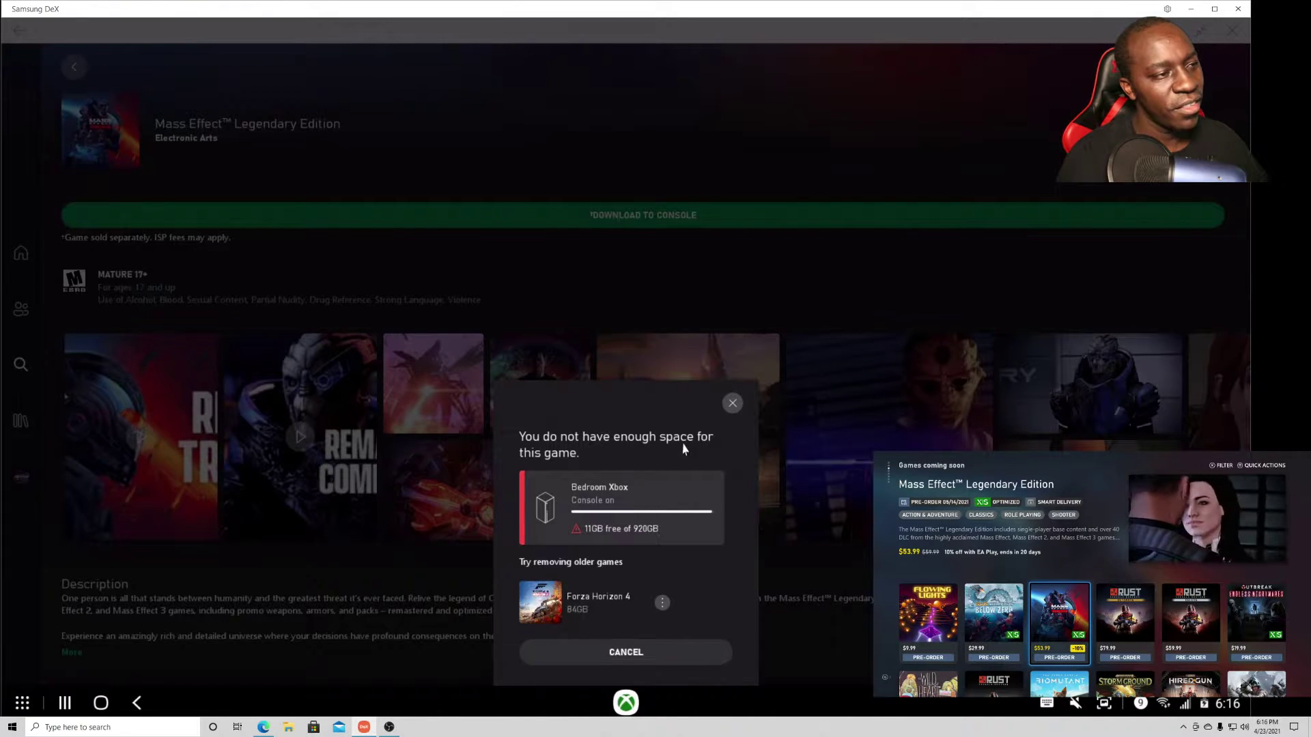
left_click(664, 603)
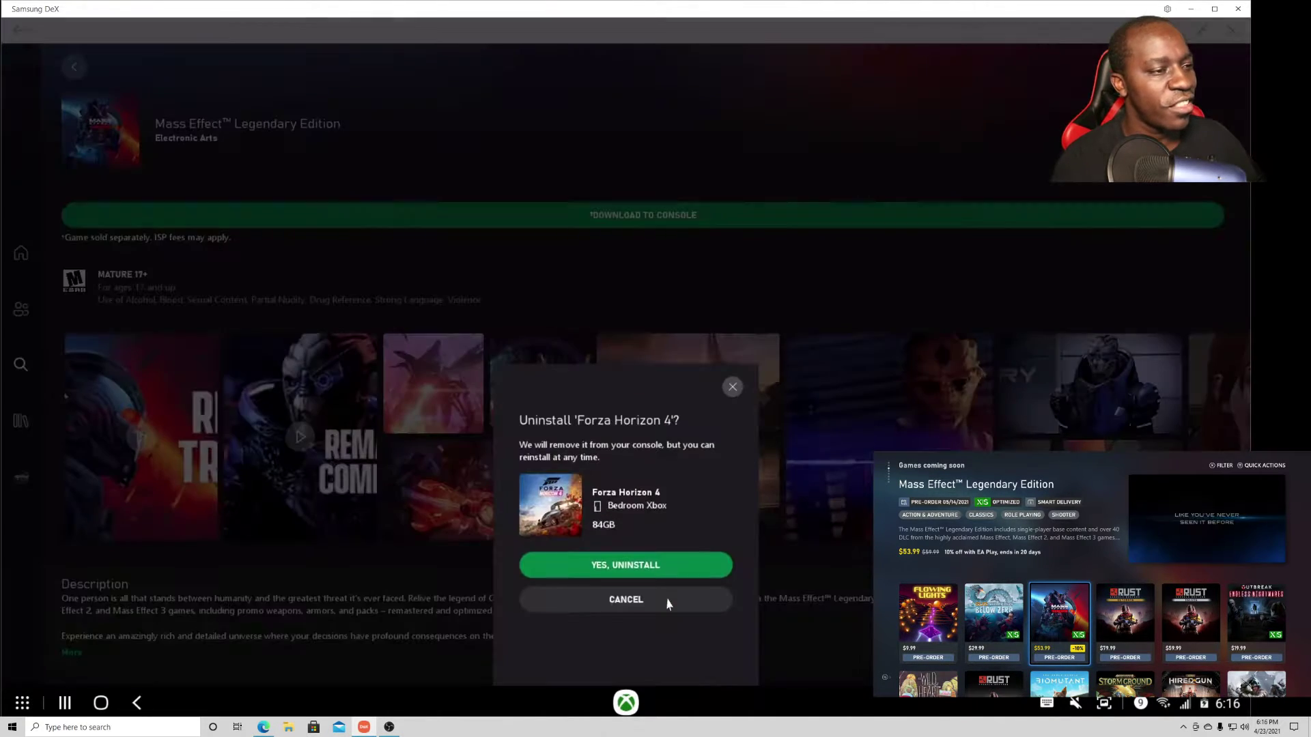
left_click(646, 566)
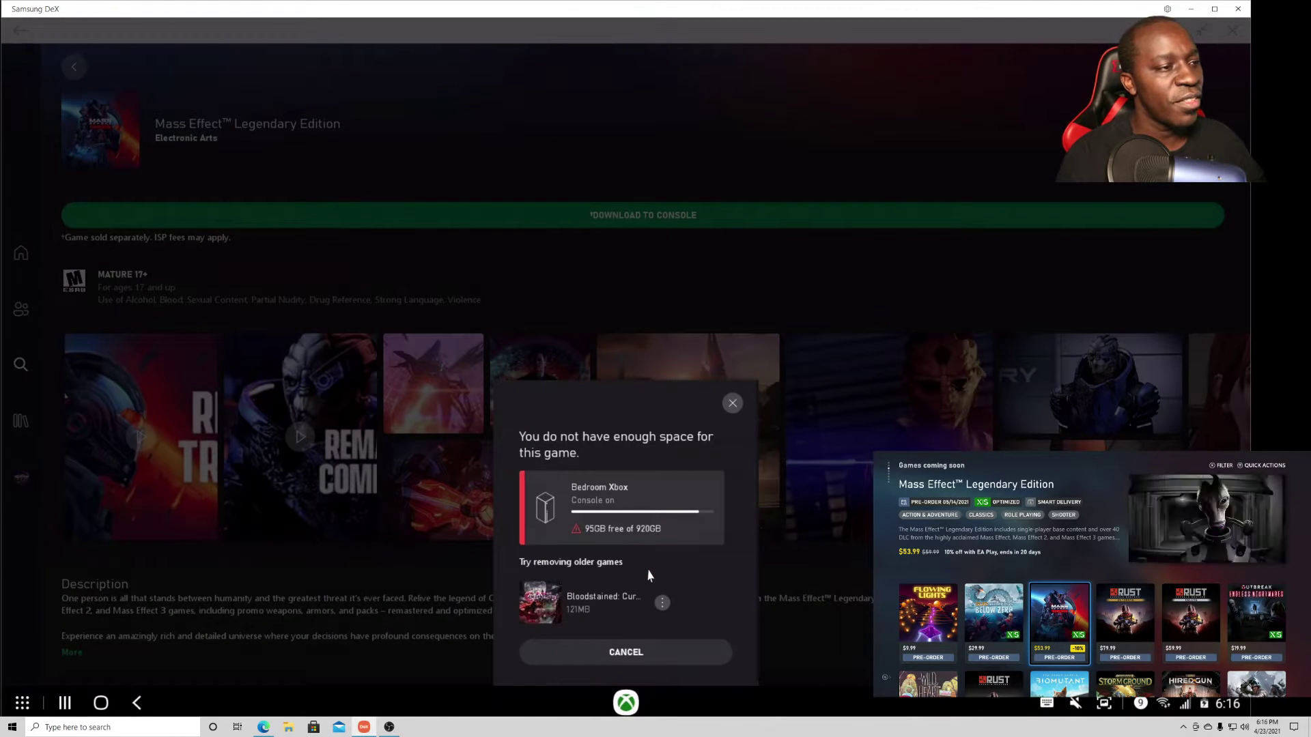
left_click(662, 605)
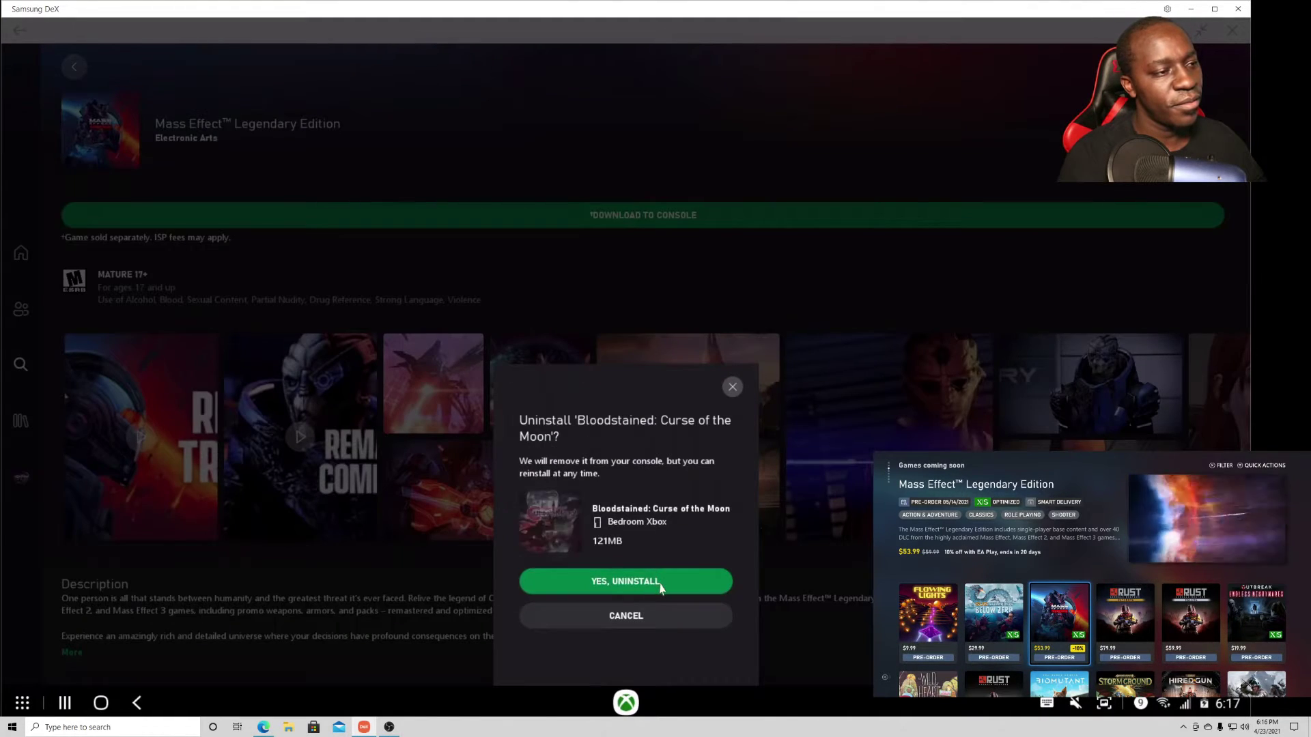
Uninstall Bloodstained: Curse of the Moon and install Mass Effect Legendary Edition on the Bedroom Xbox
left_click(660, 585)
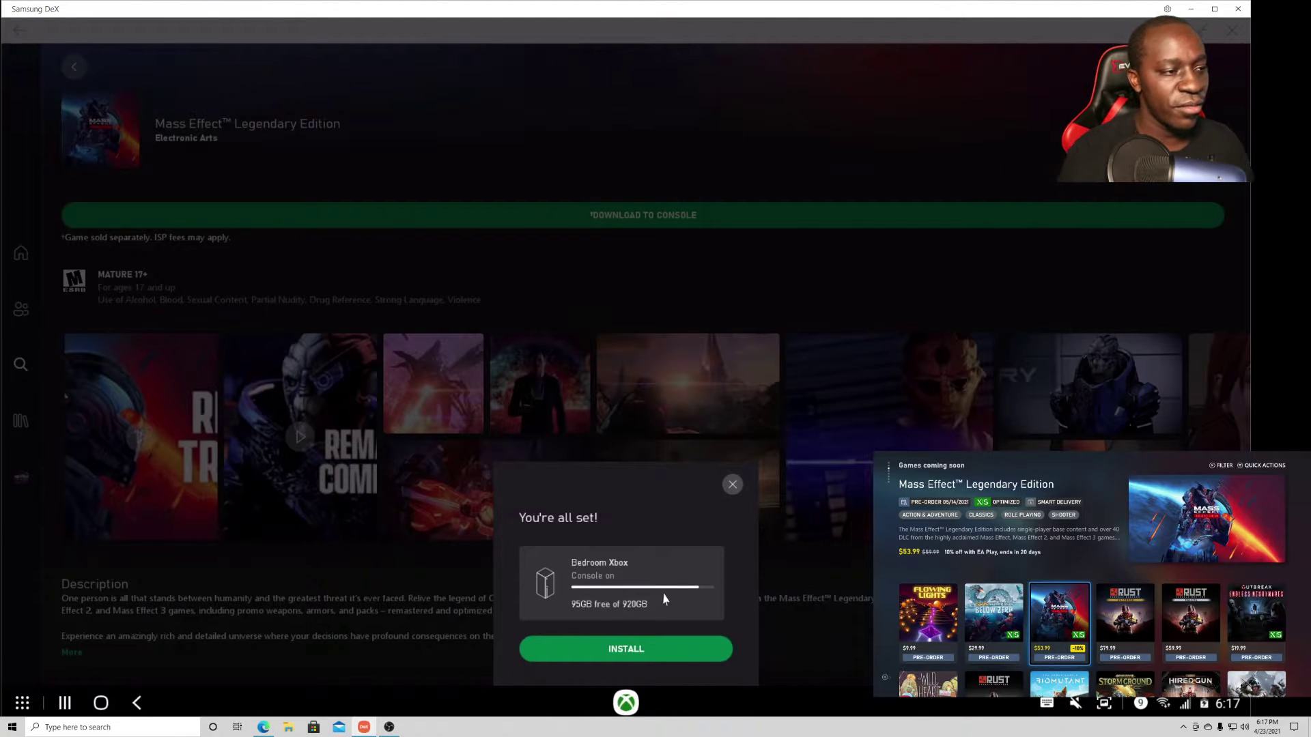
left_click(634, 645)
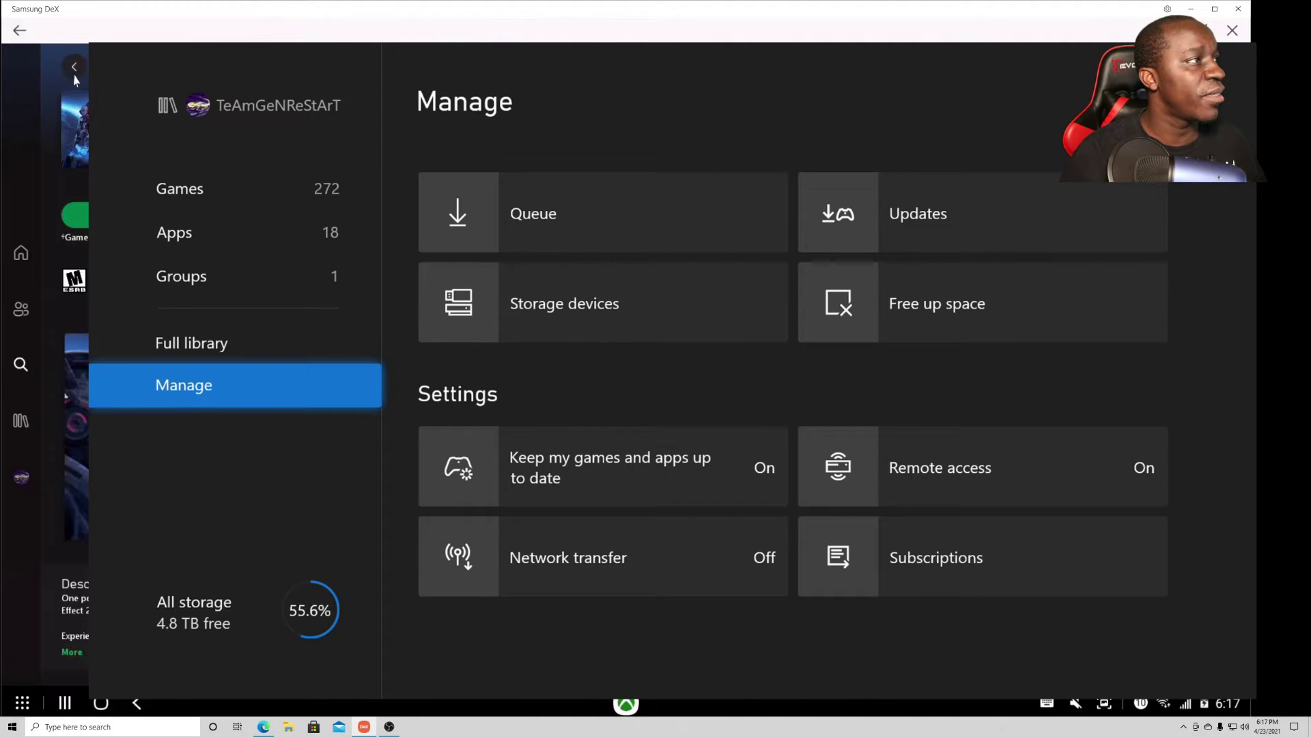
Go back from Search to the Library to reach the Bedroom Xbox page showing 5TB free of 11TB
left_click(74, 74)
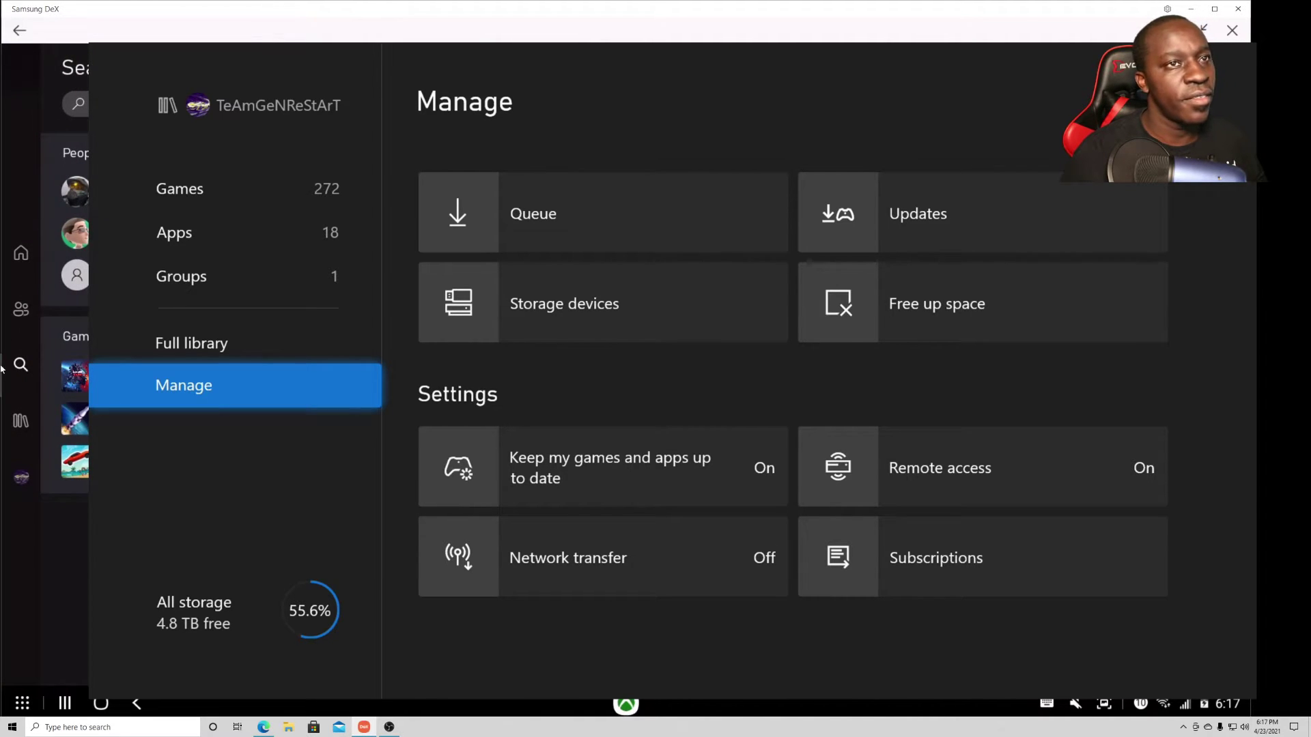
left_click(15, 427)
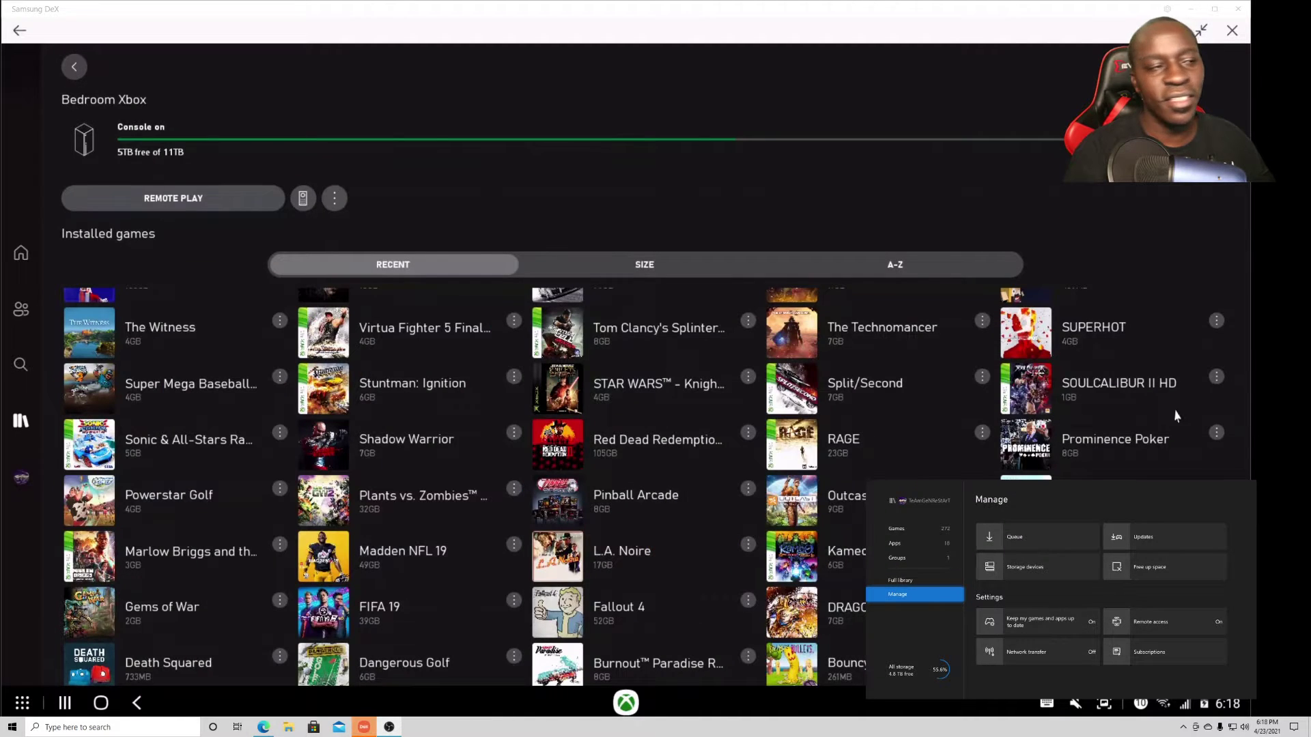
scroll(586, 474, "down", 8)
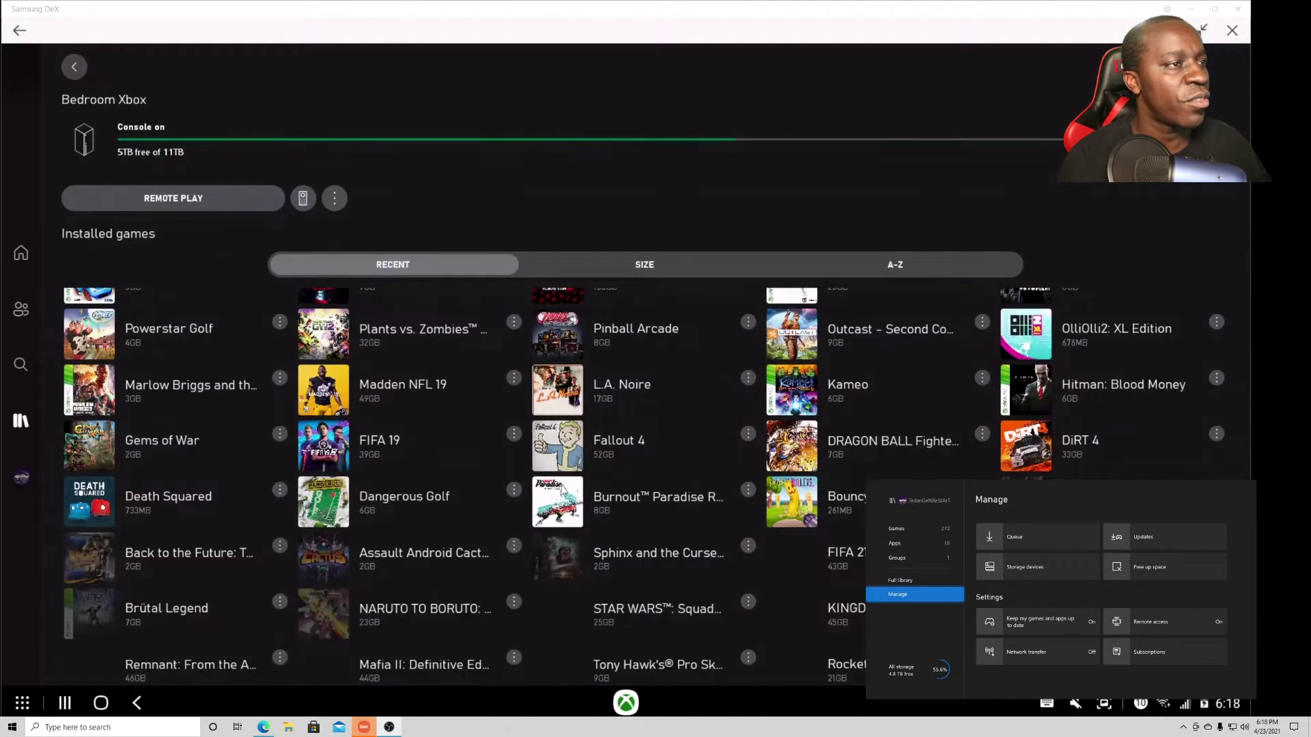
scroll(585, 474, "down", 9)
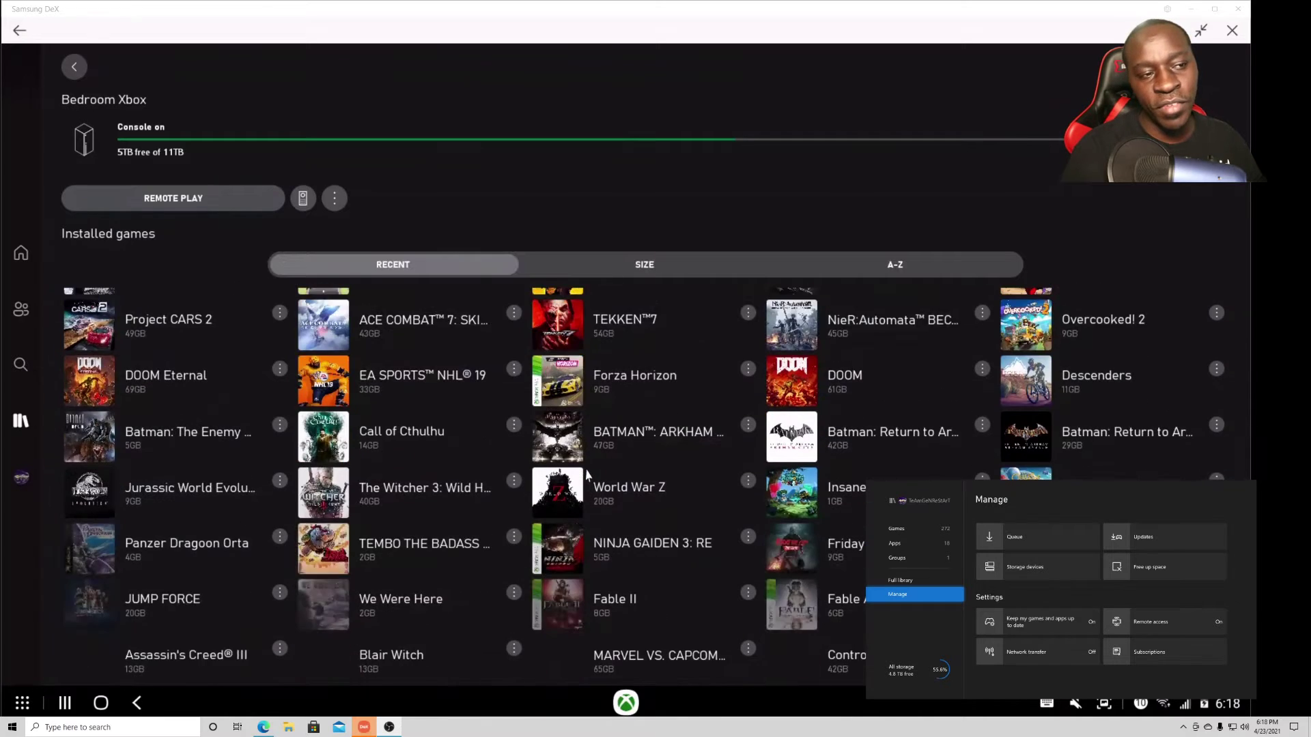
scroll(585, 474, "down", 2)
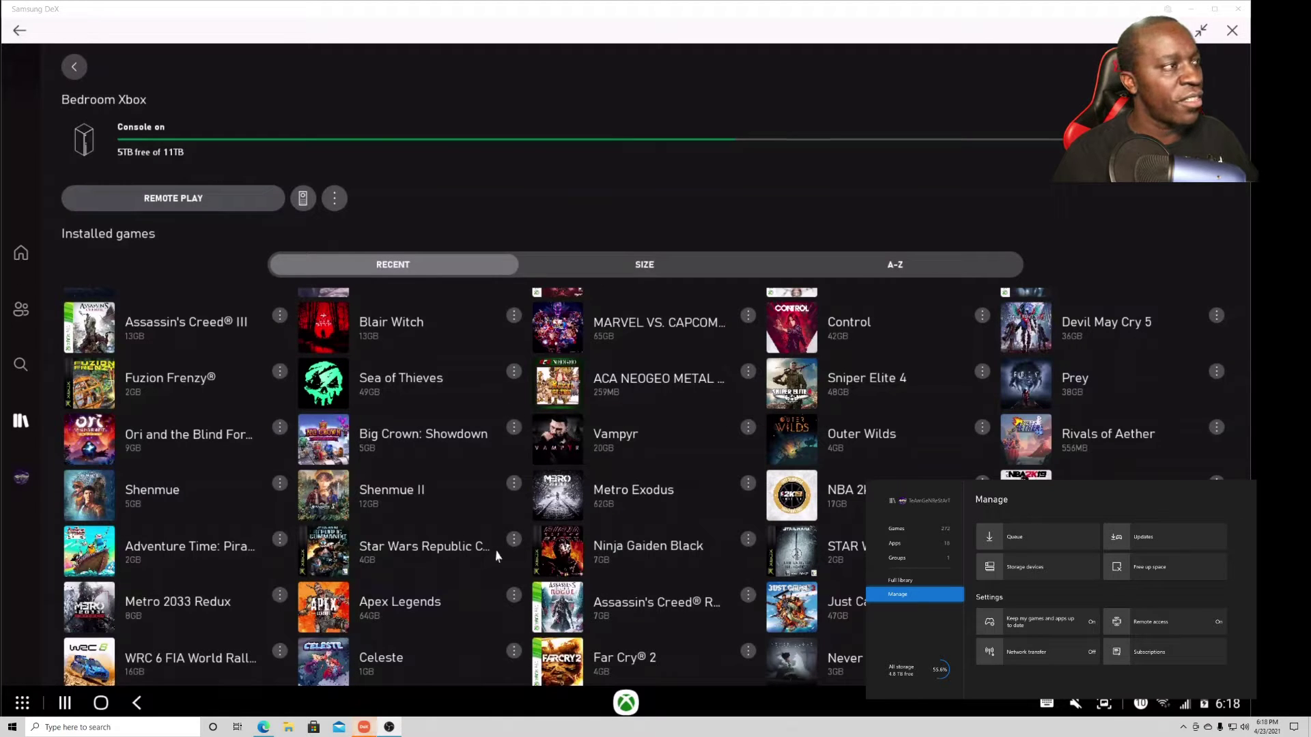
scroll(496, 556, "up", 2)
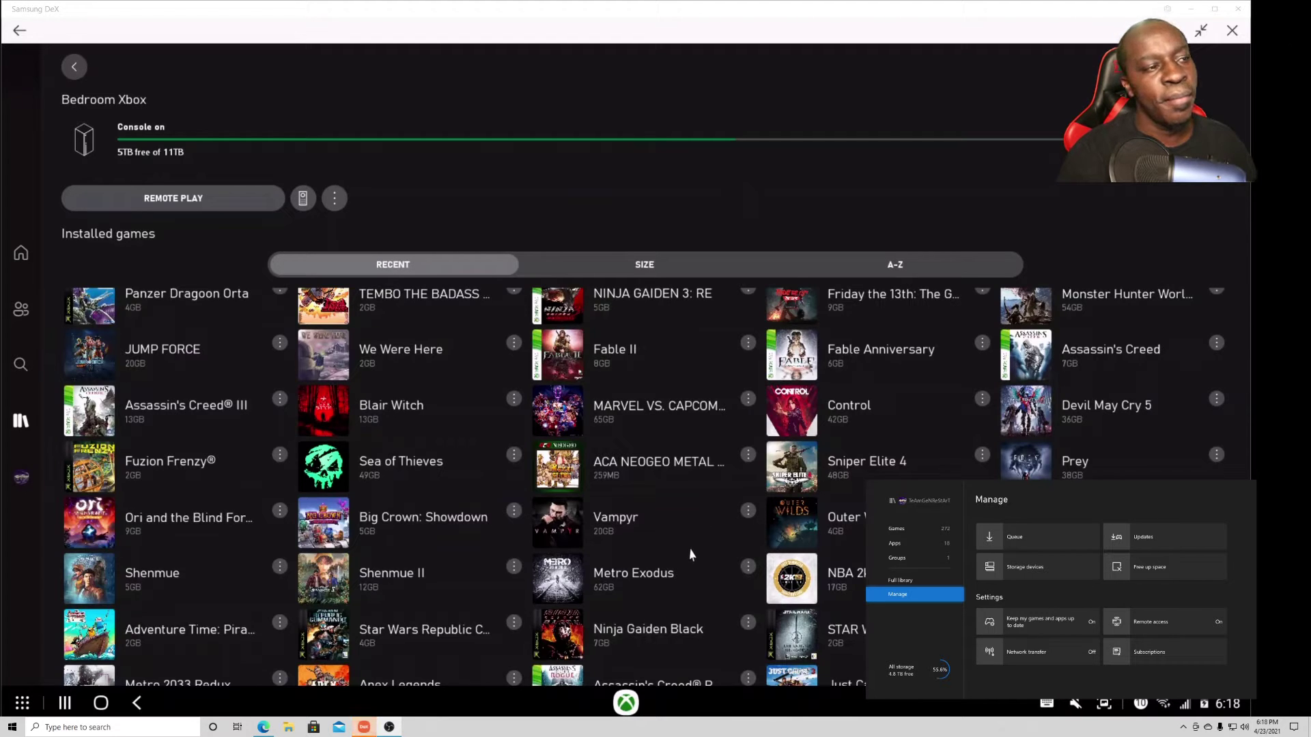
scroll(690, 554, "down", 5)
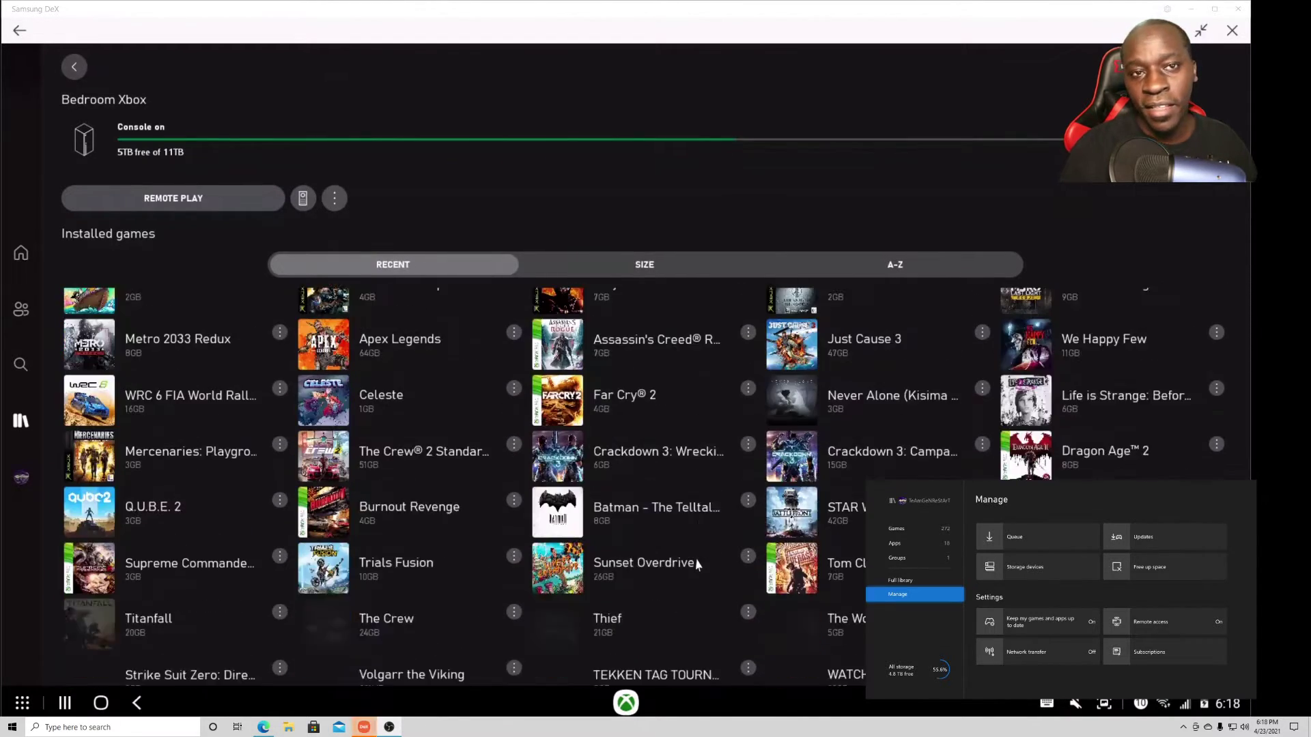
scroll(696, 564, "up", 1)
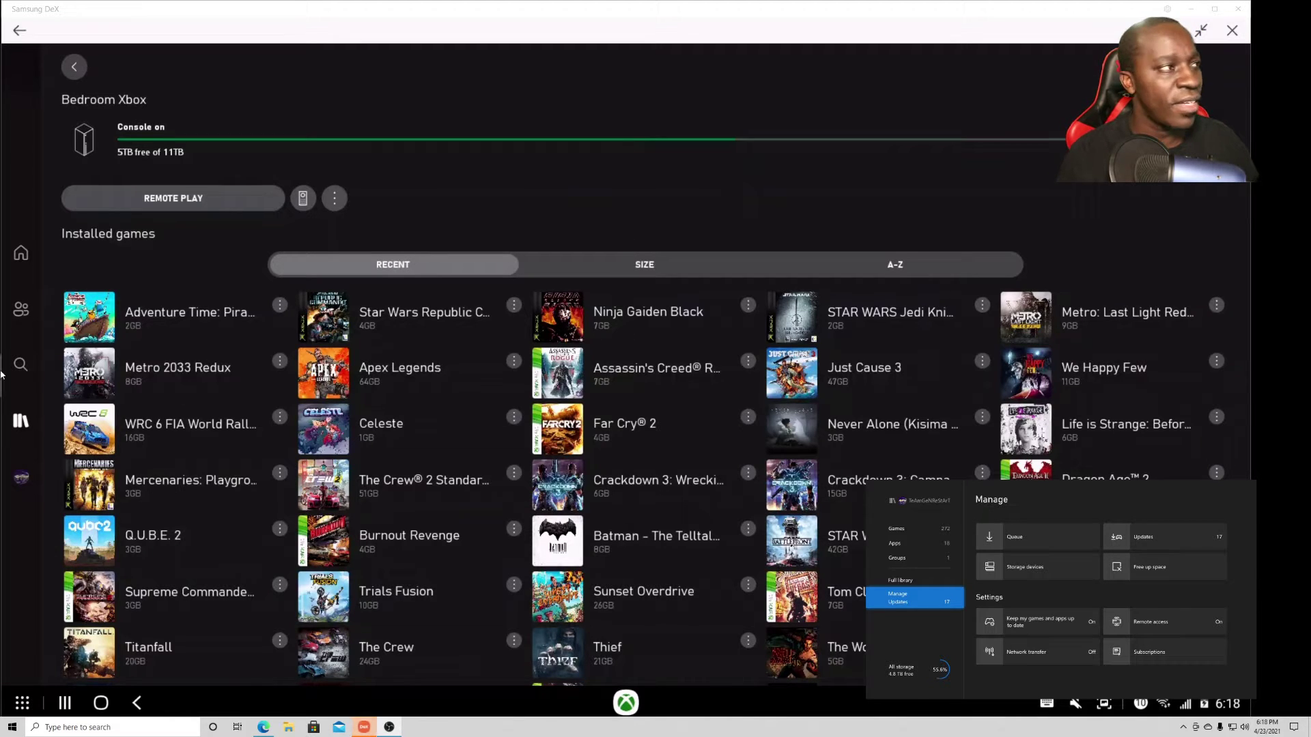
left_click(342, 199)
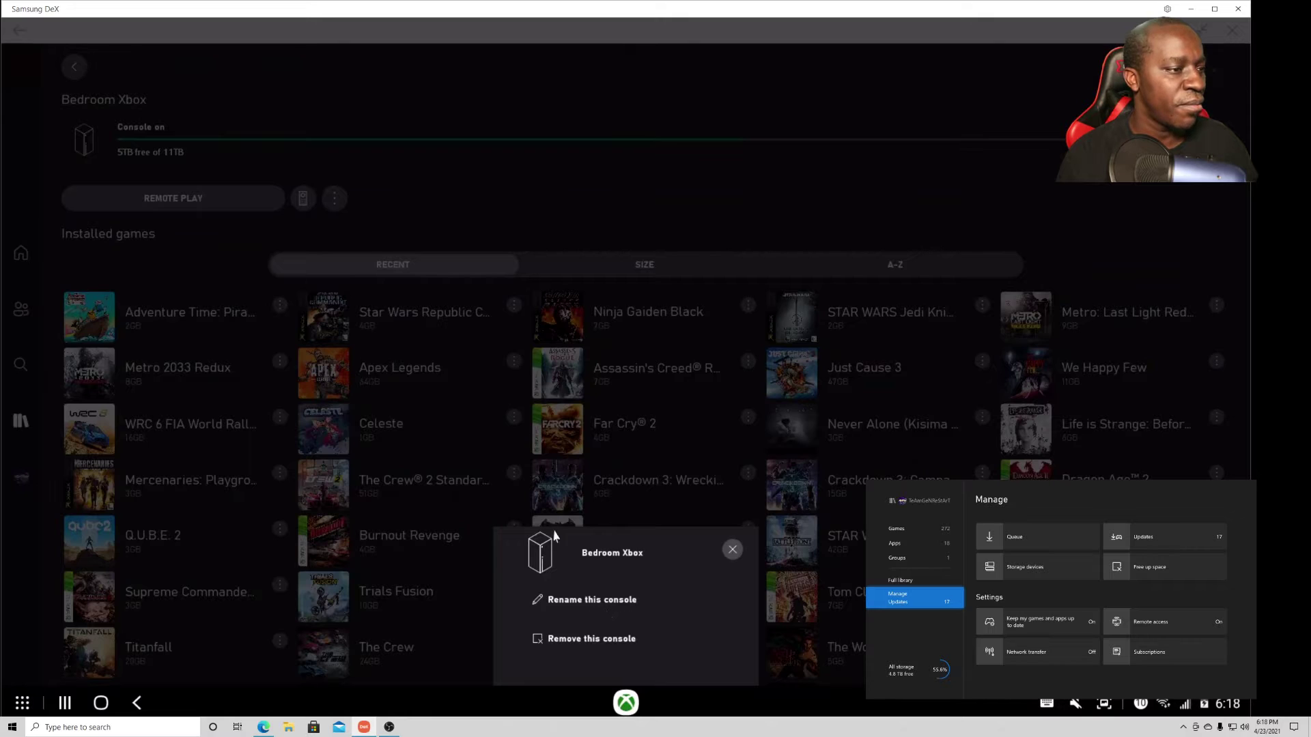
left_click(543, 434)
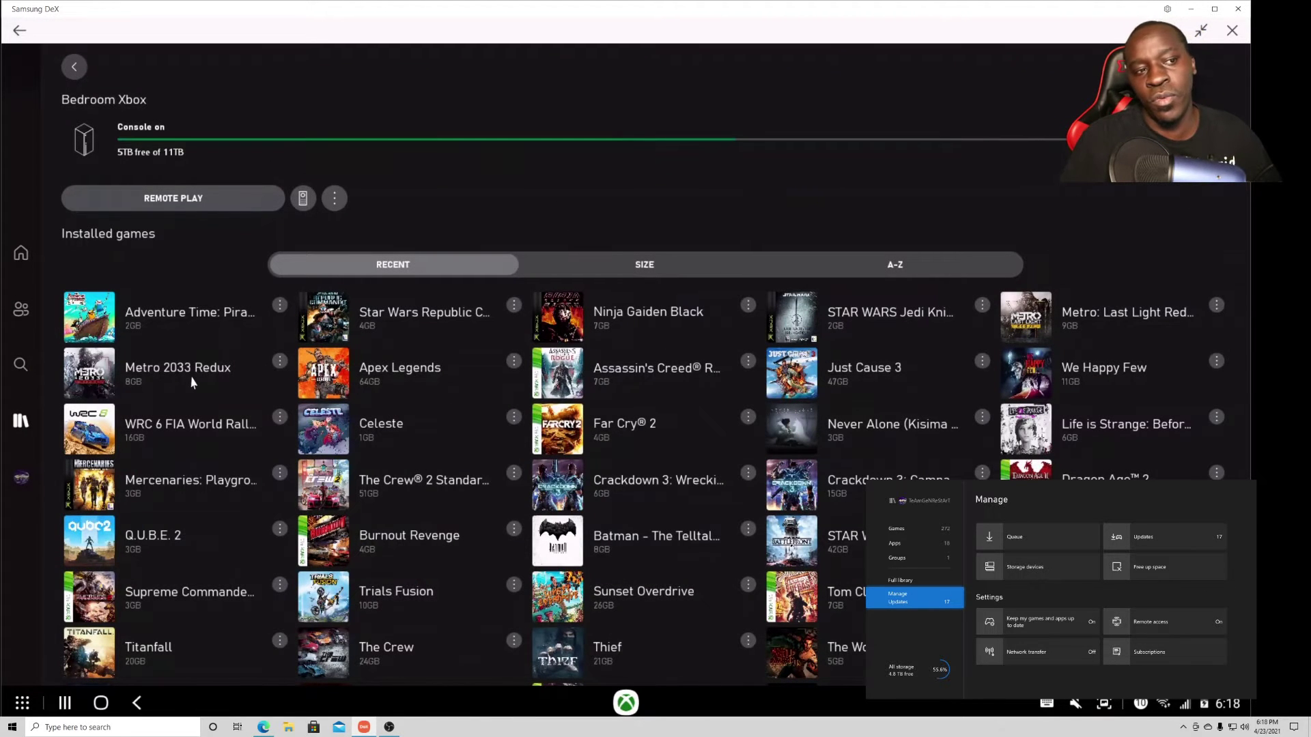
left_click(336, 199)
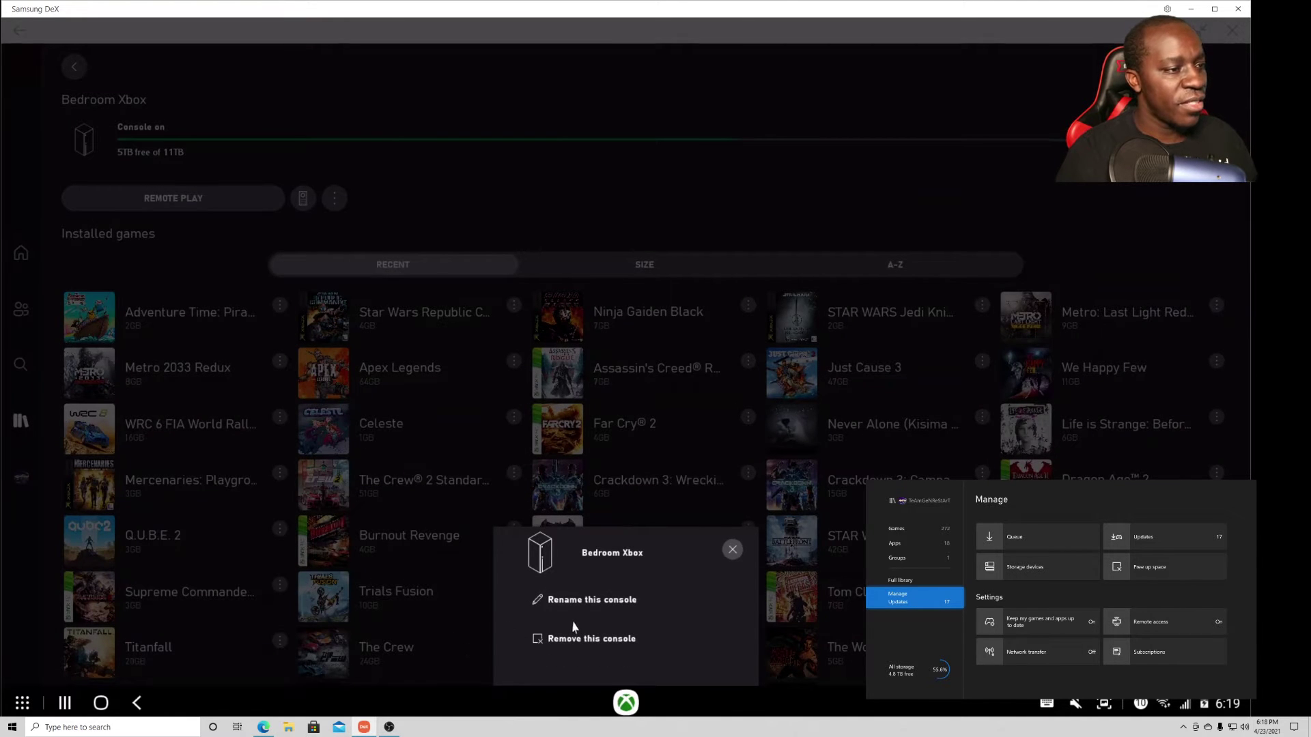
left_click(733, 551)
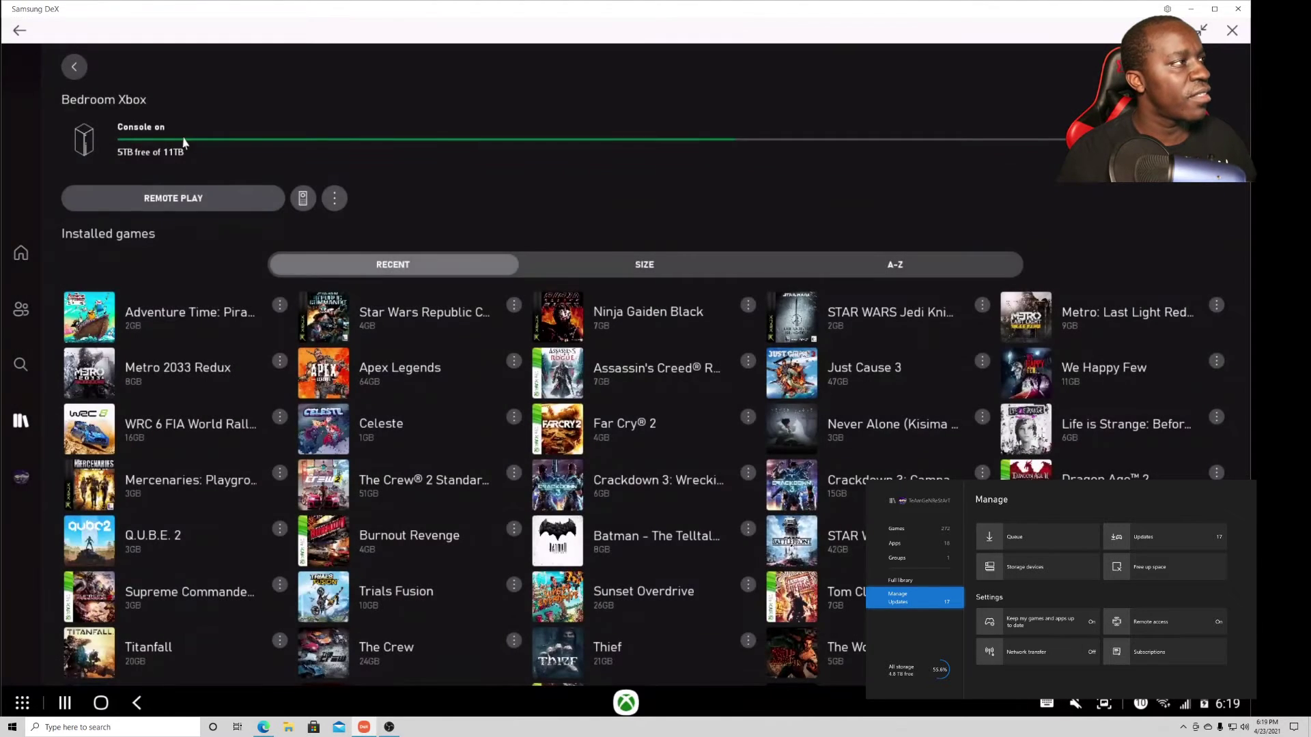
right_click(305, 276)
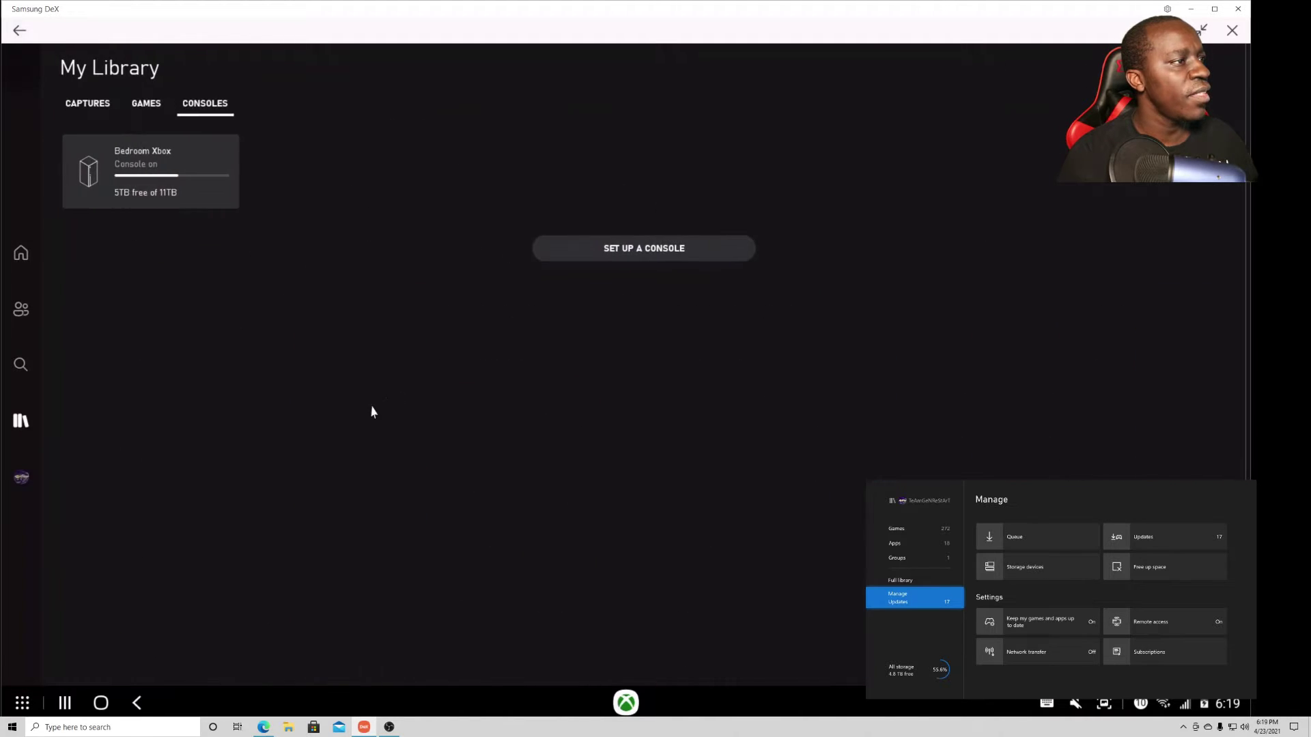
left_click(164, 182)
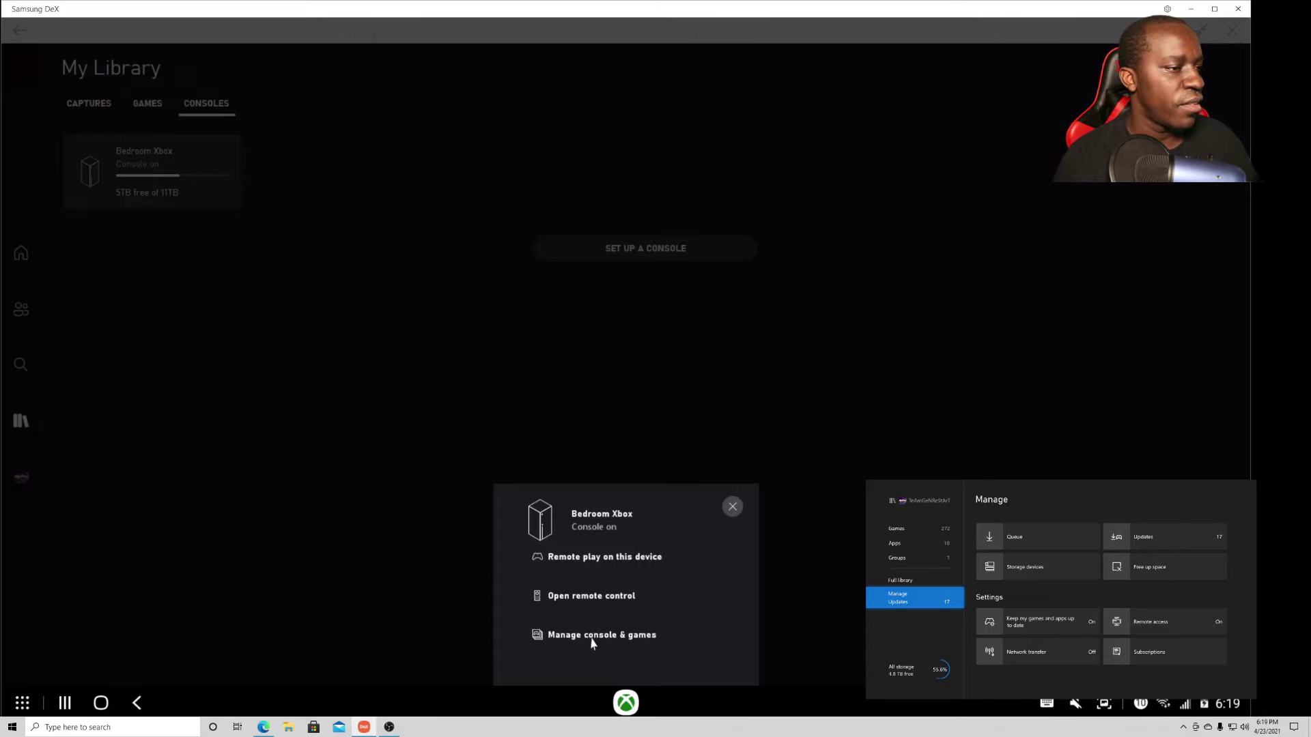
left_click(592, 636)
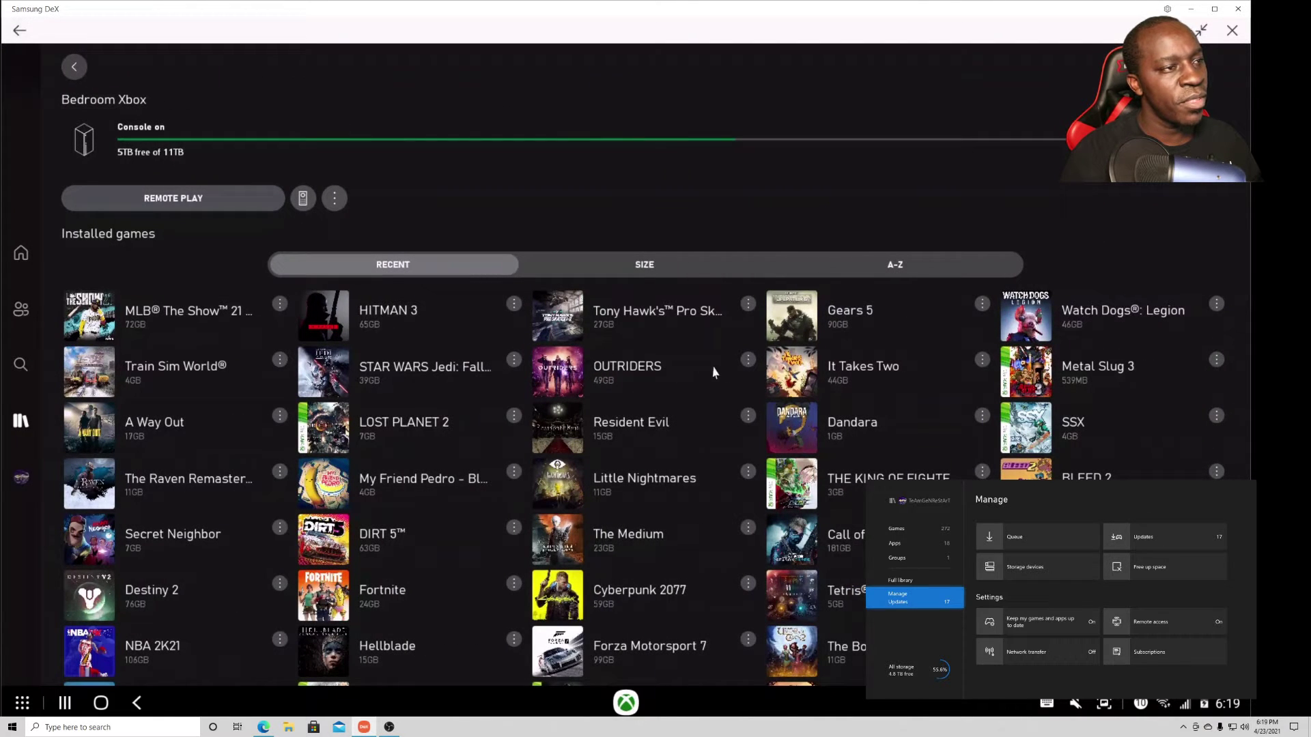
left_click(747, 361)
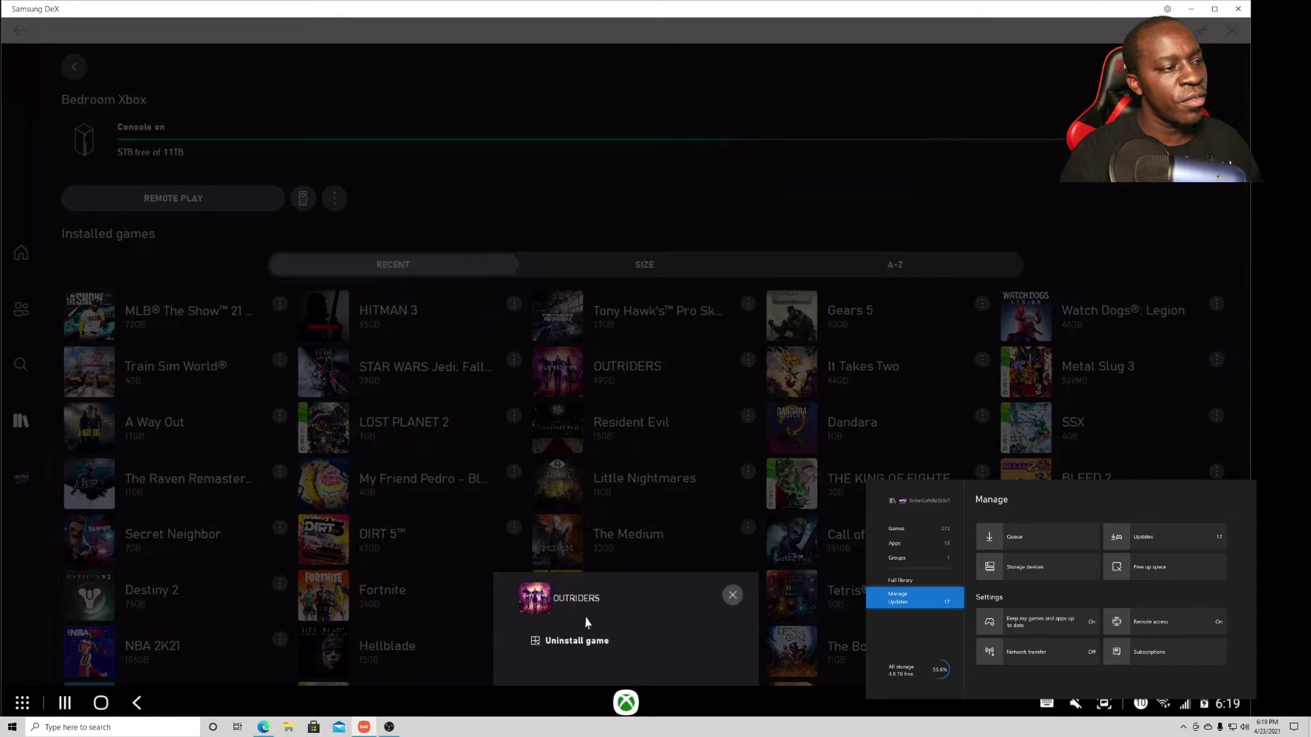
Dismiss the OUTRIDERS options menu
left_click(733, 595)
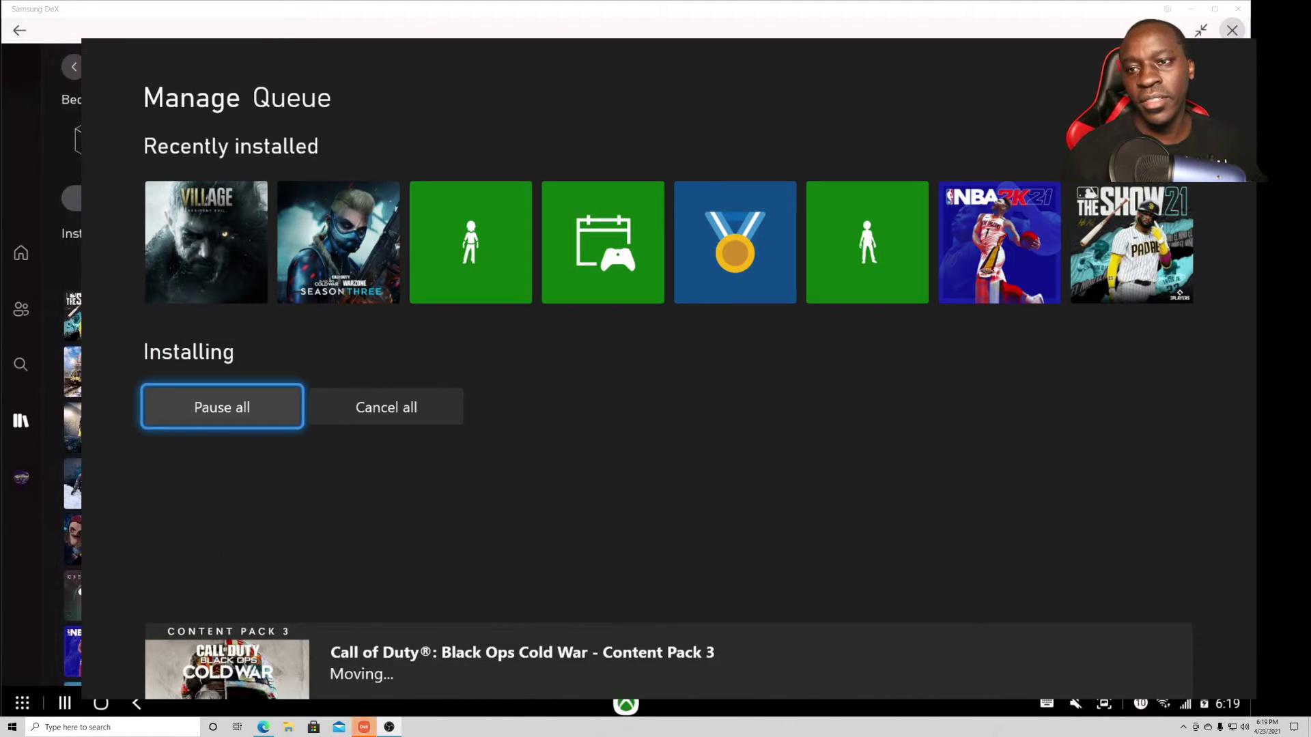
Leave the queue and open the full games library through the guide's My games & apps
key("Down")
key("Escape")
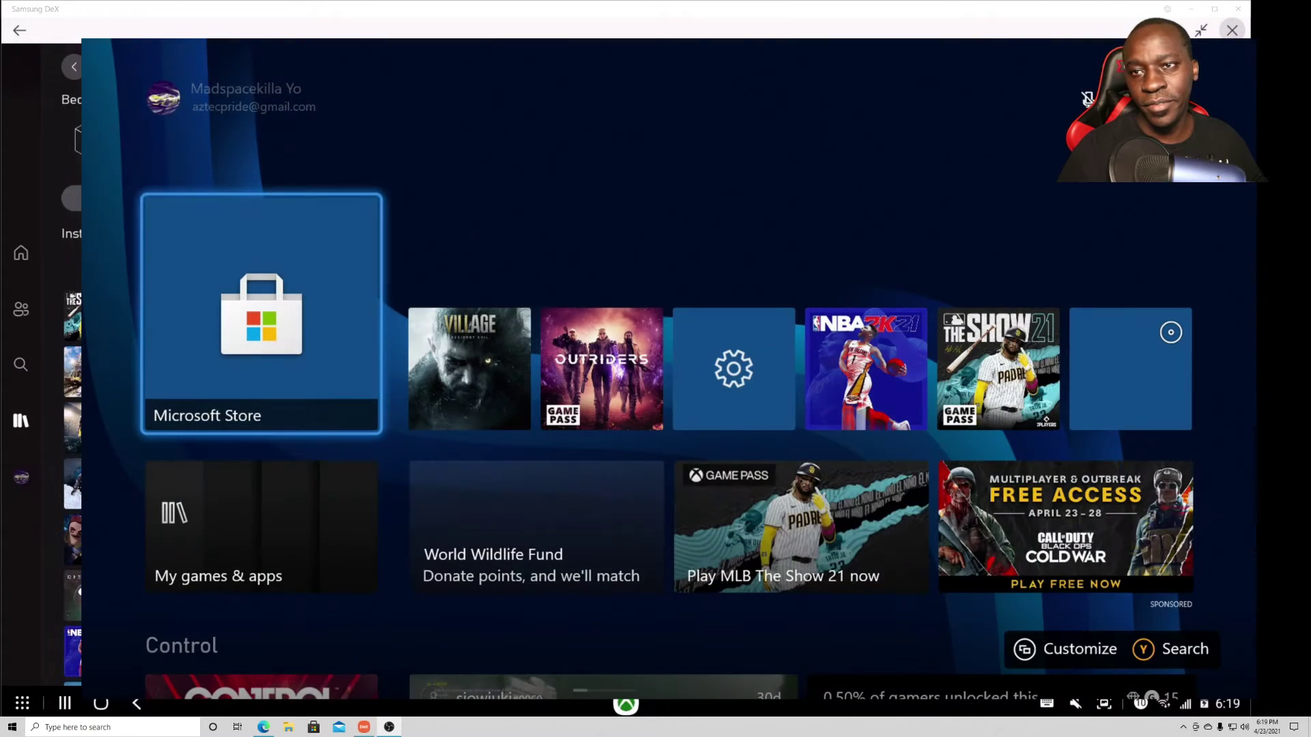
key("Home")
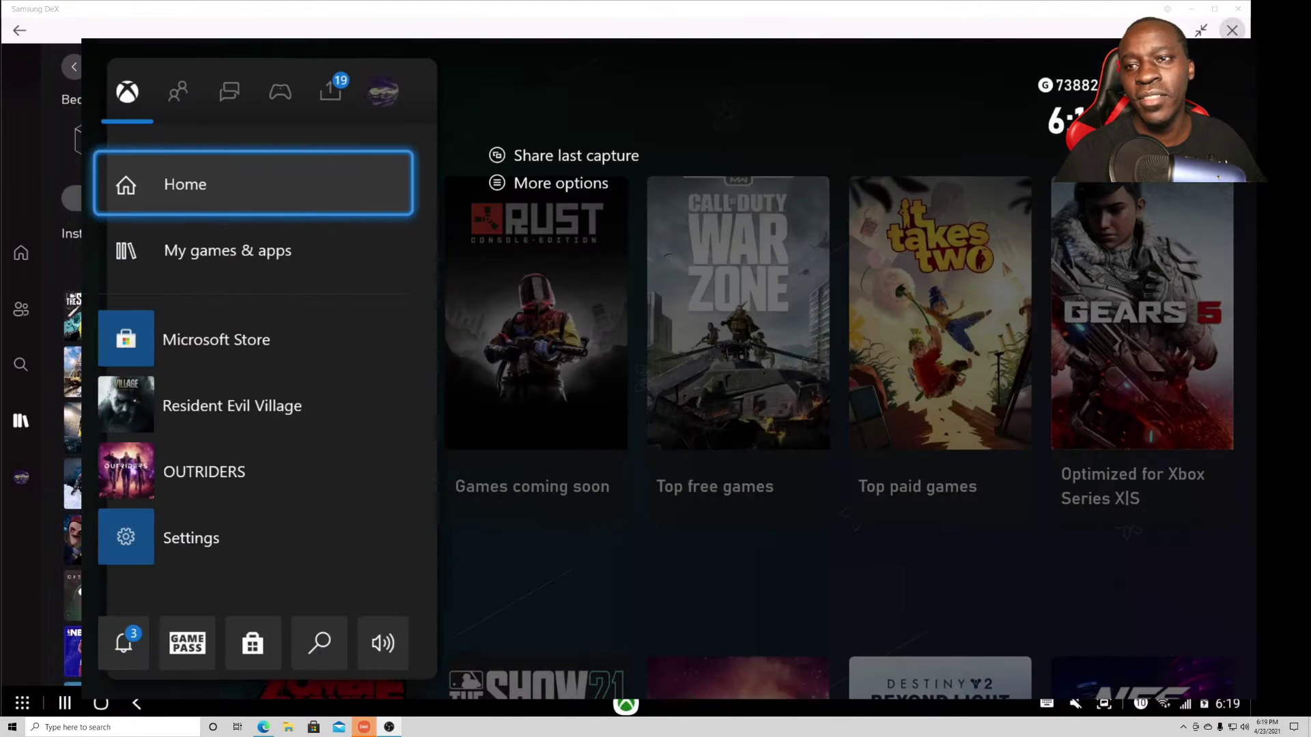
key("Down")
key("Return")
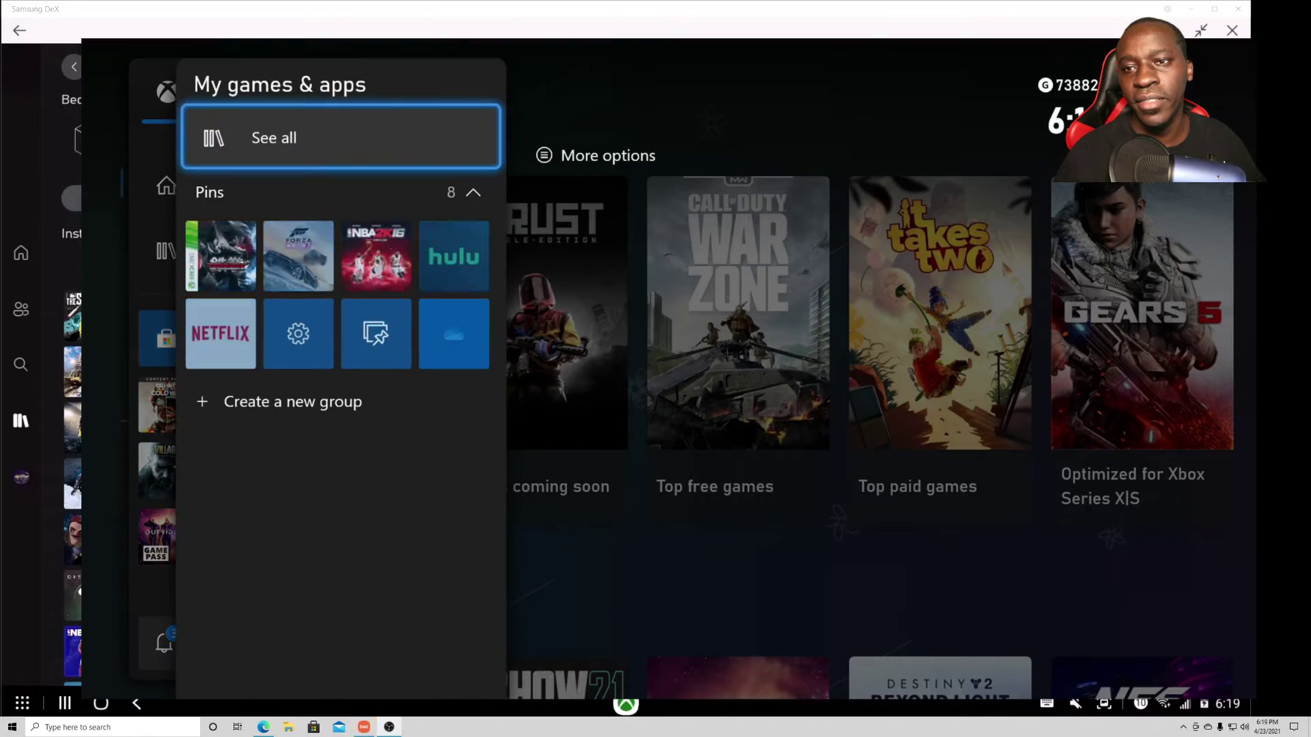
key("Return")
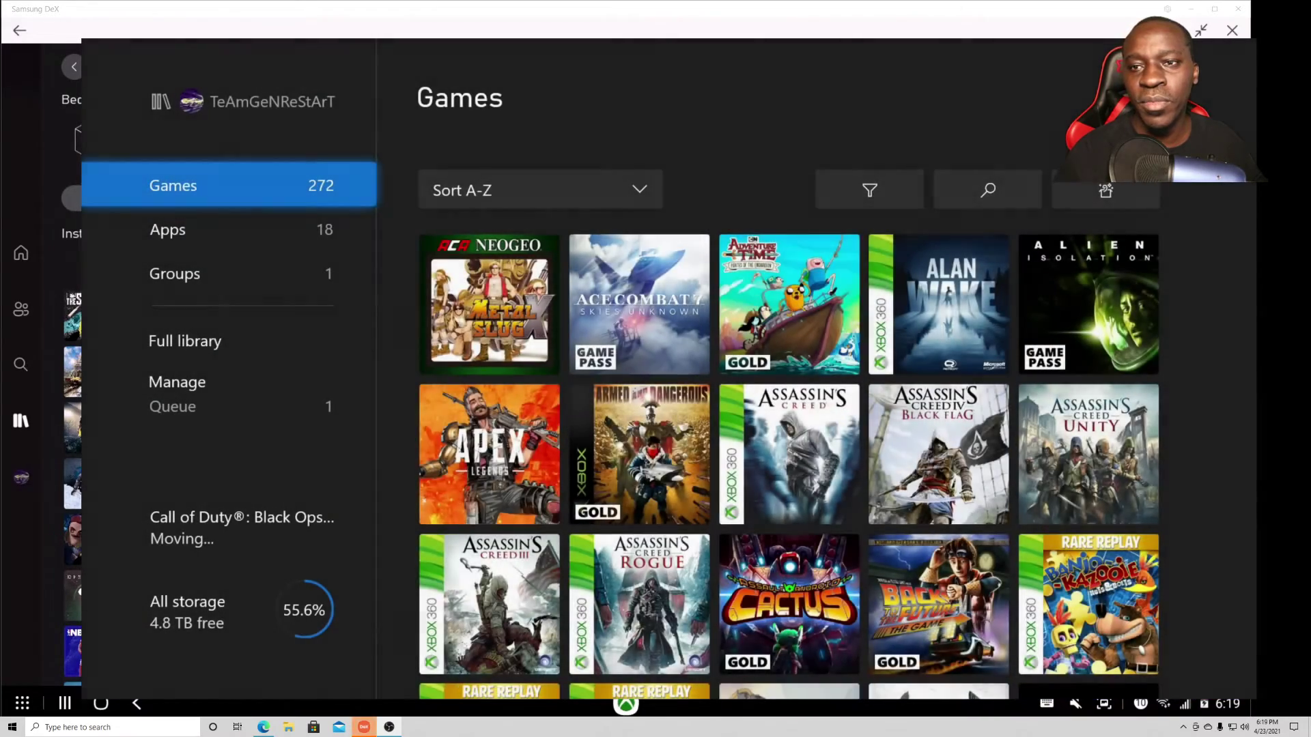
Move through the library sections to the Manage page showing 4.6 TB free
key("Down")
key("Up")
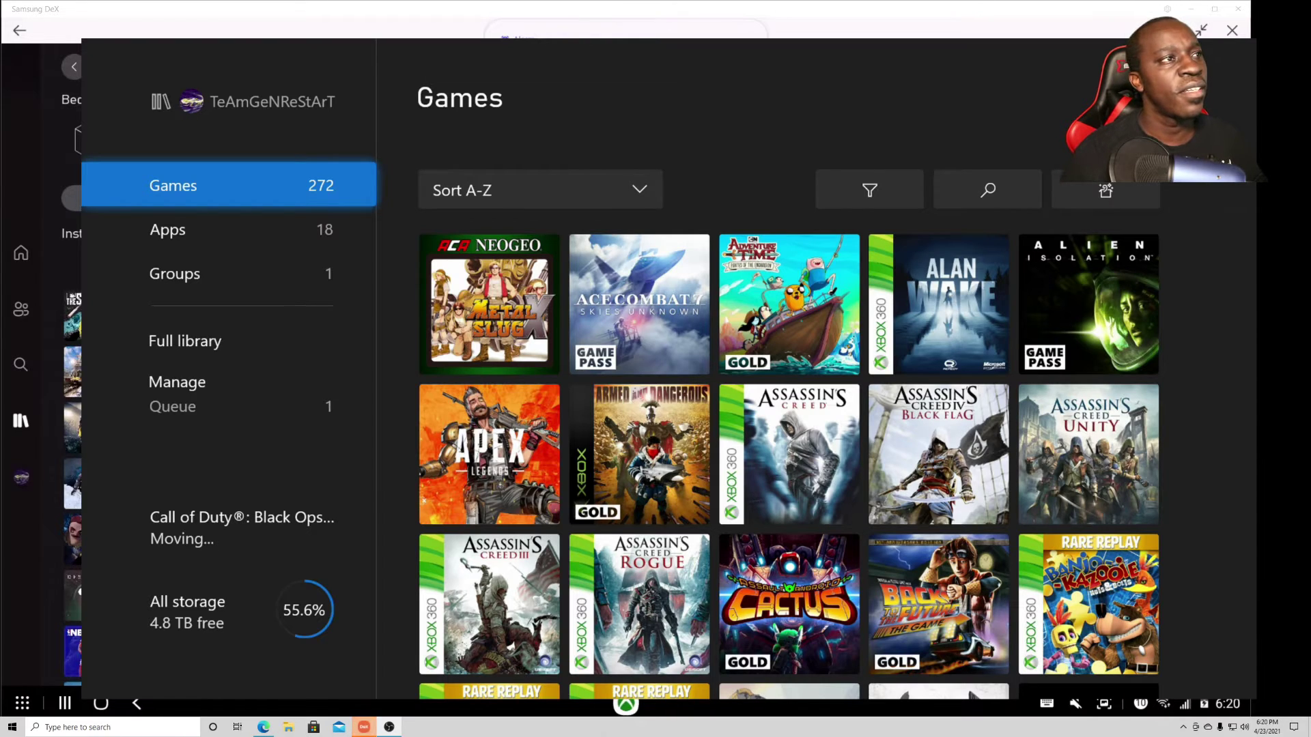
key("Down")
key("Down")
key("Down")
key("Down")
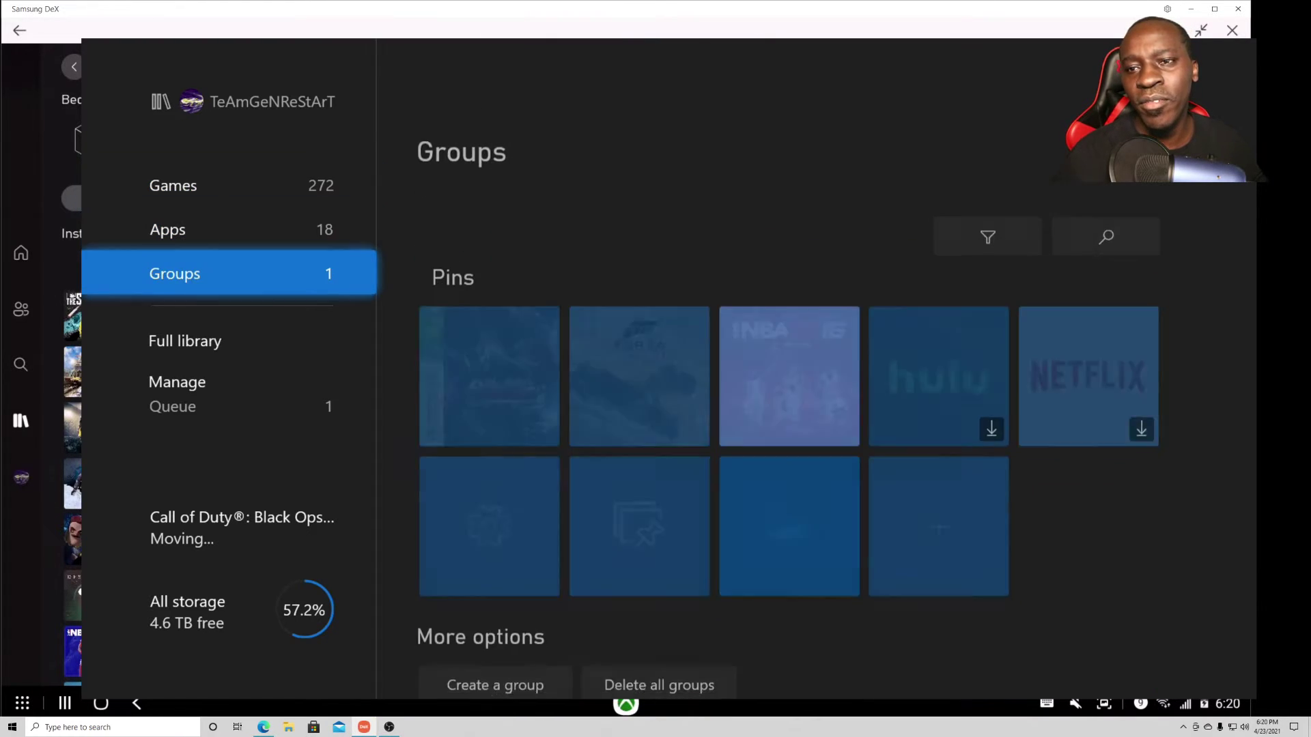
key("Up")
key("Down")
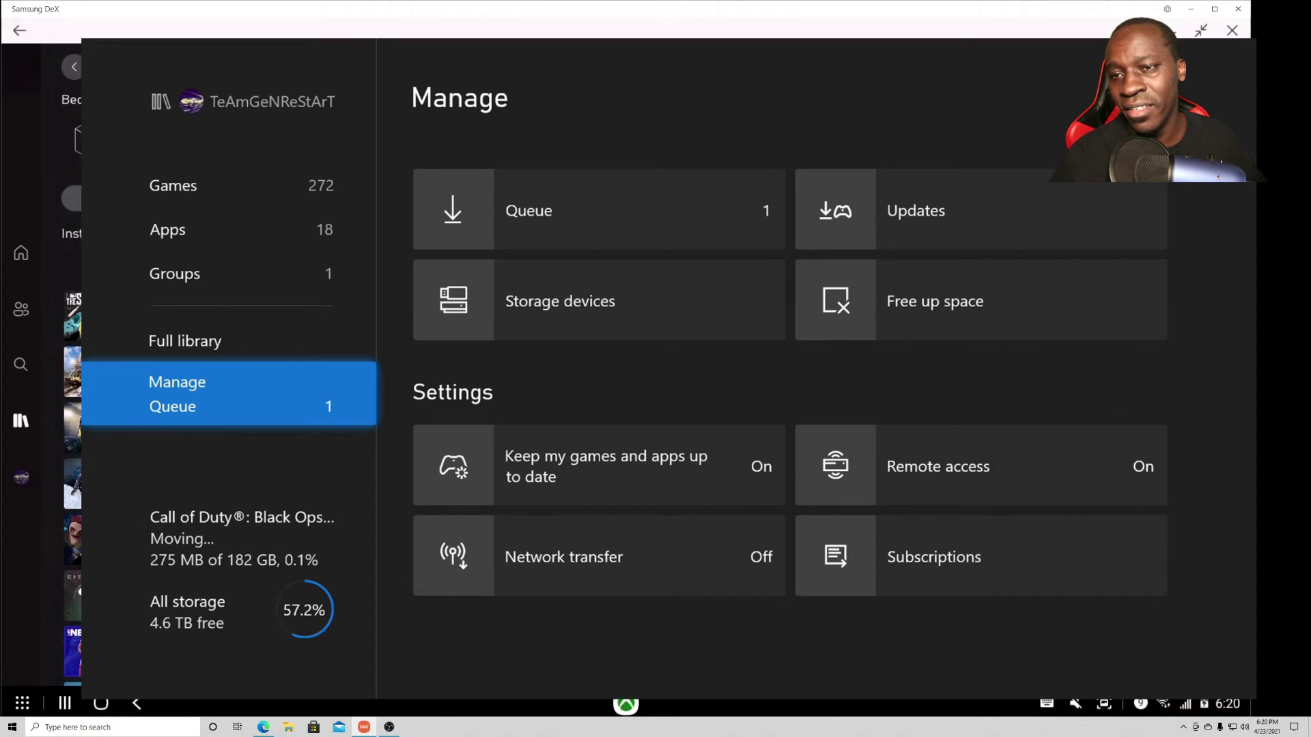
key("Up")
Open Move or copy for the Storage Expansion Card under Storage devices
key("Down")
key("Right")
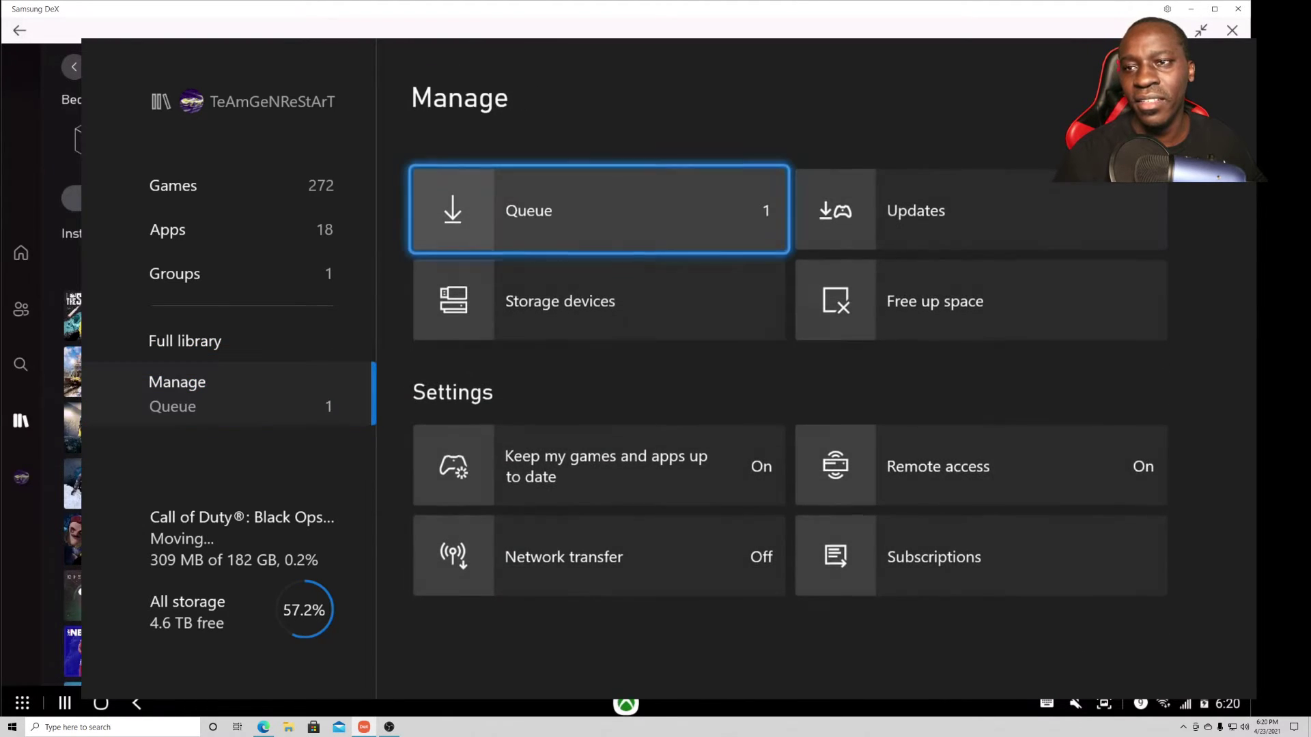
key("Down")
key("Return")
key("Down")
key("Down")
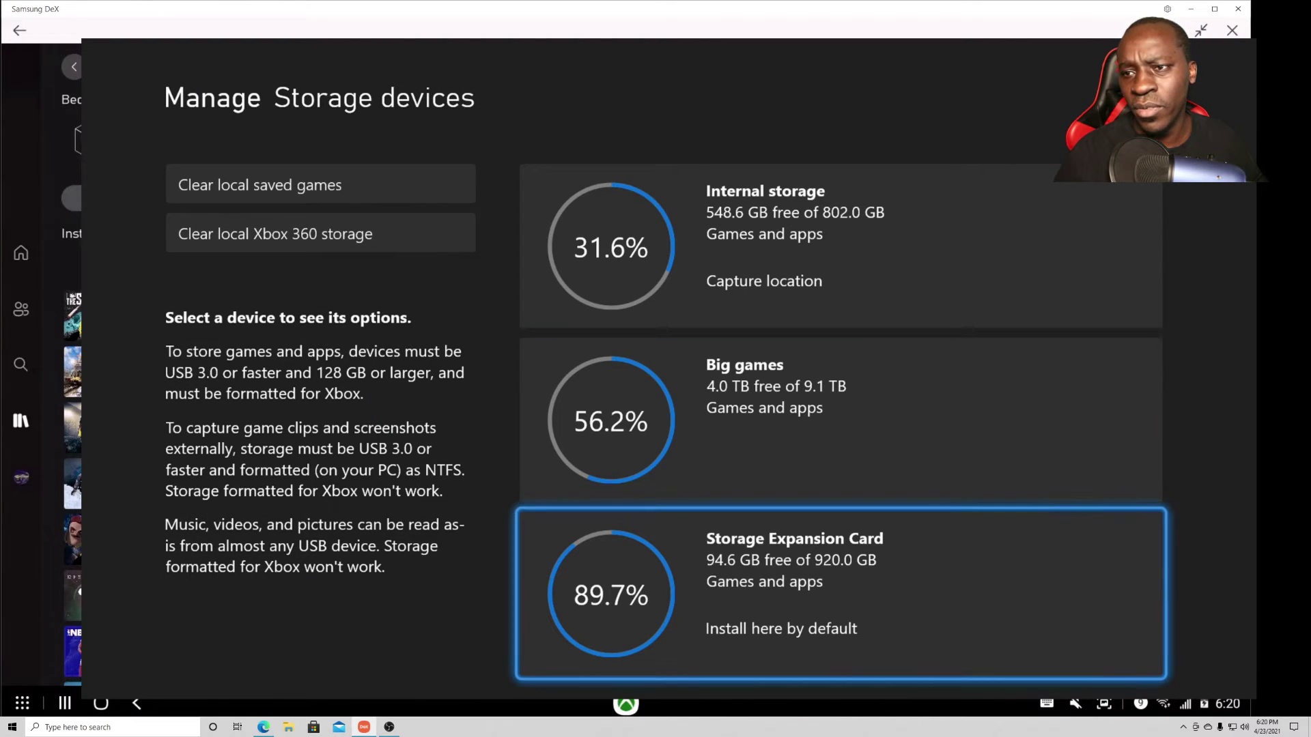
key("Return")
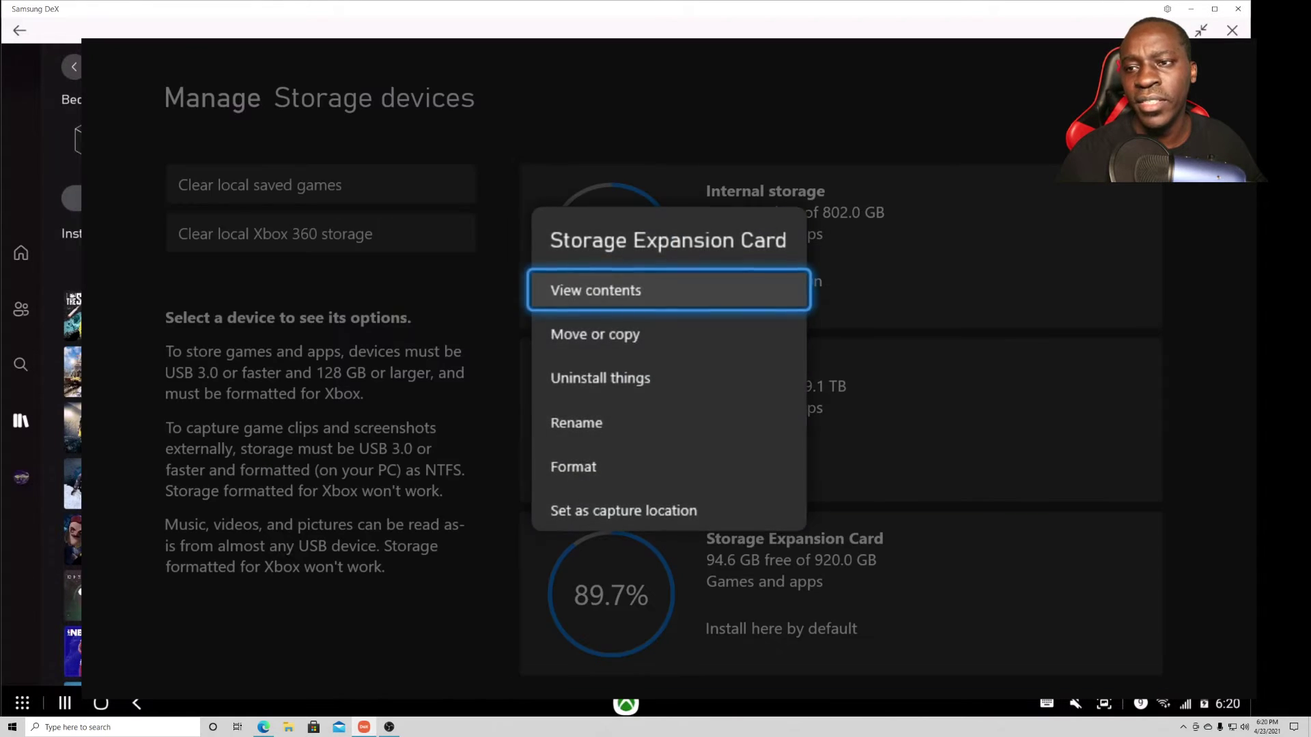
key("Down")
key("Down")
key("Up")
key("Return")
Mark FIFA 21 Xbox One for transfer, then back out to the Store spotlight without moving it
key("Down")
key("Down")
key("Down")
key("Down")
key("Up")
key("Up")
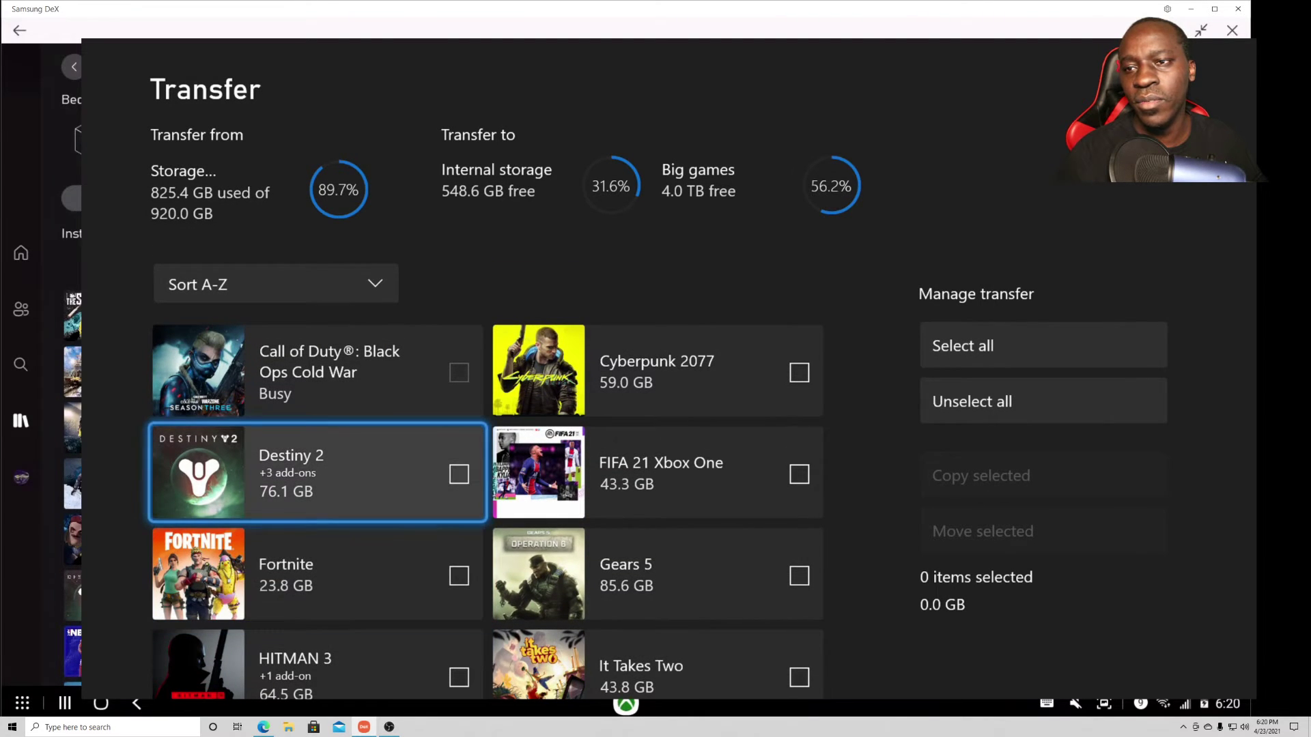
key("Right")
key("Right")
key("Left")
key("Down")
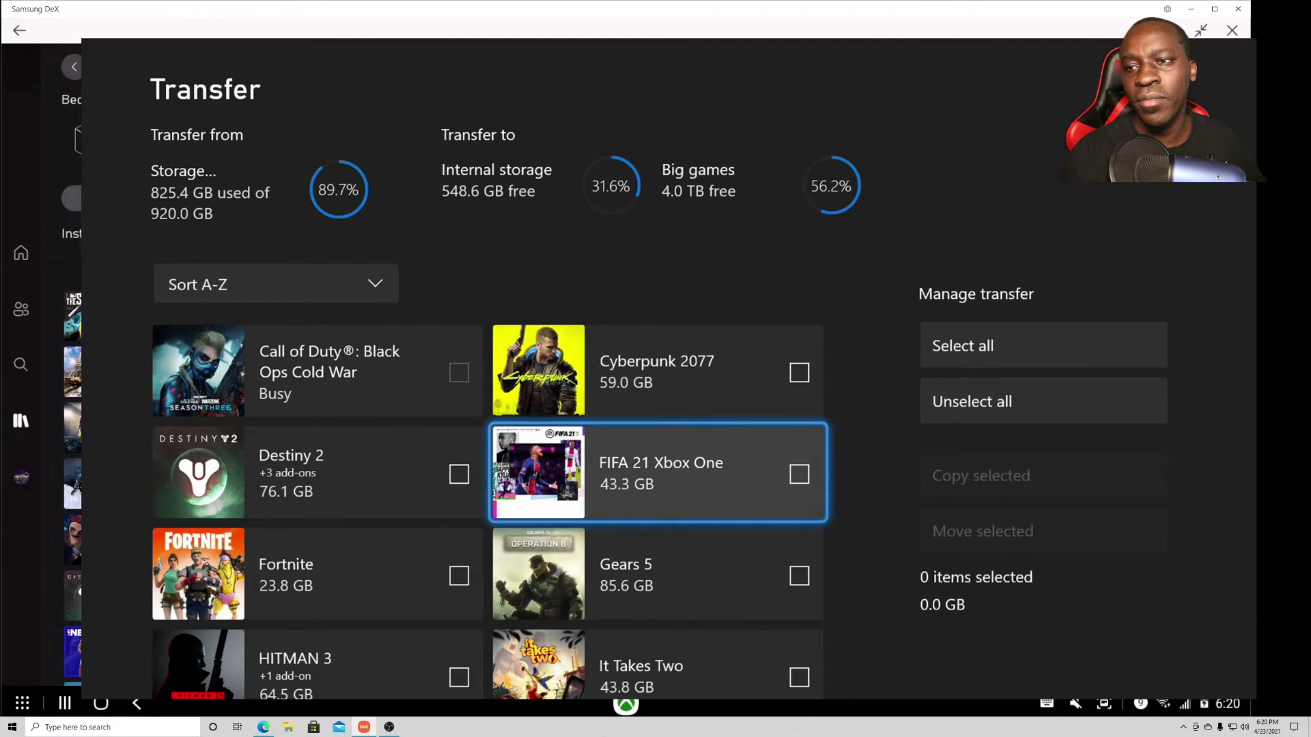
key("Return")
key("Right")
key("Left")
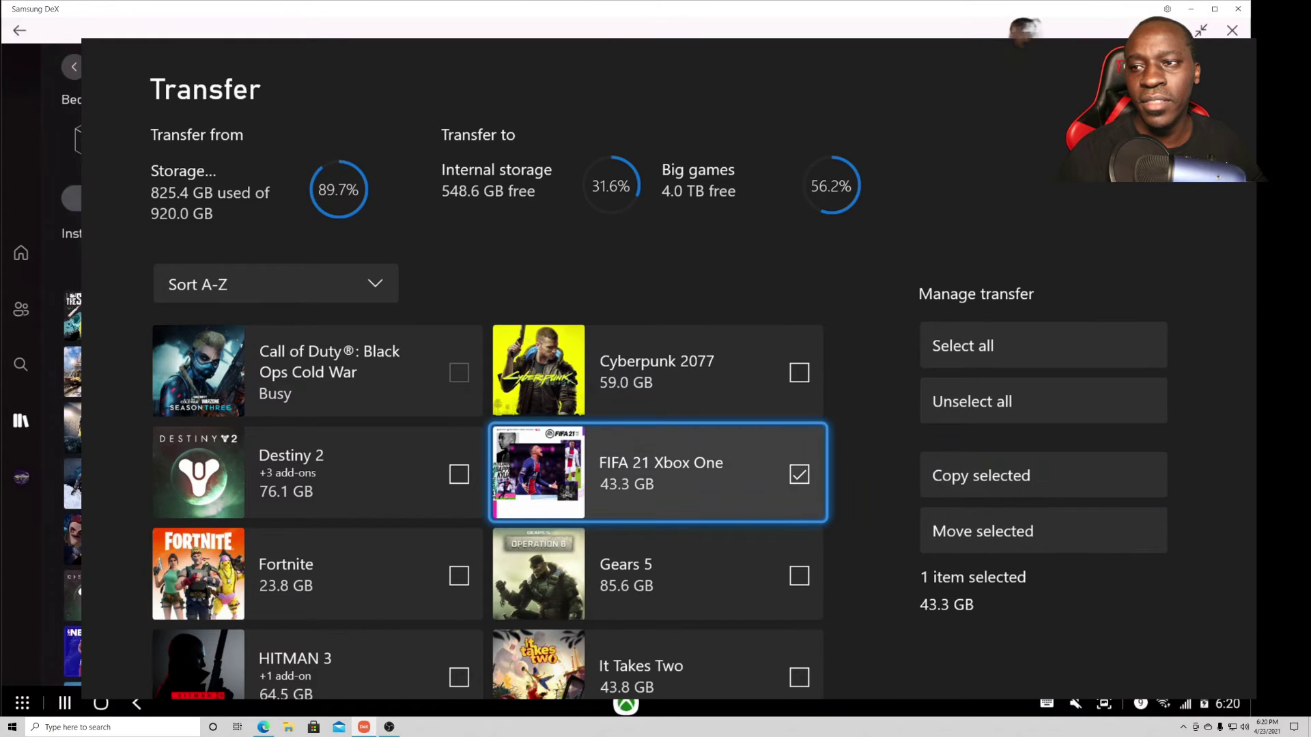
key("Escape")
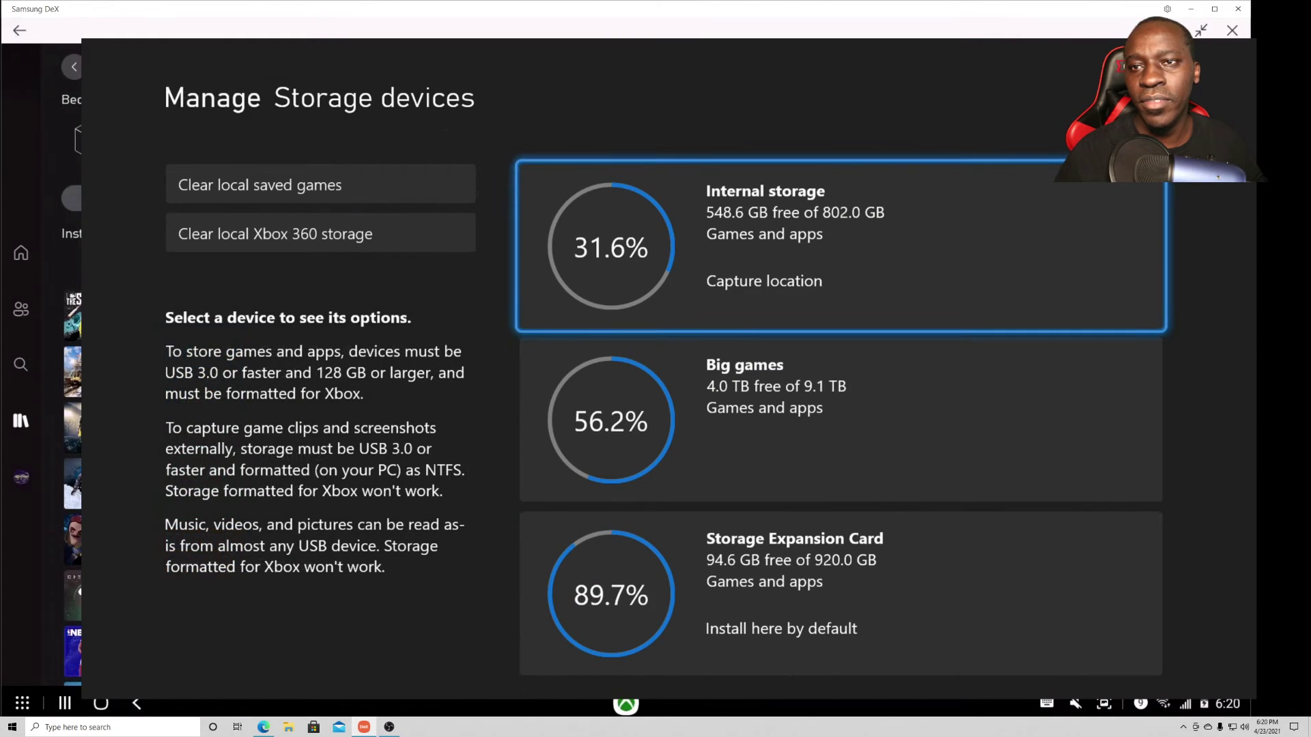
key("Escape")
key("Down")
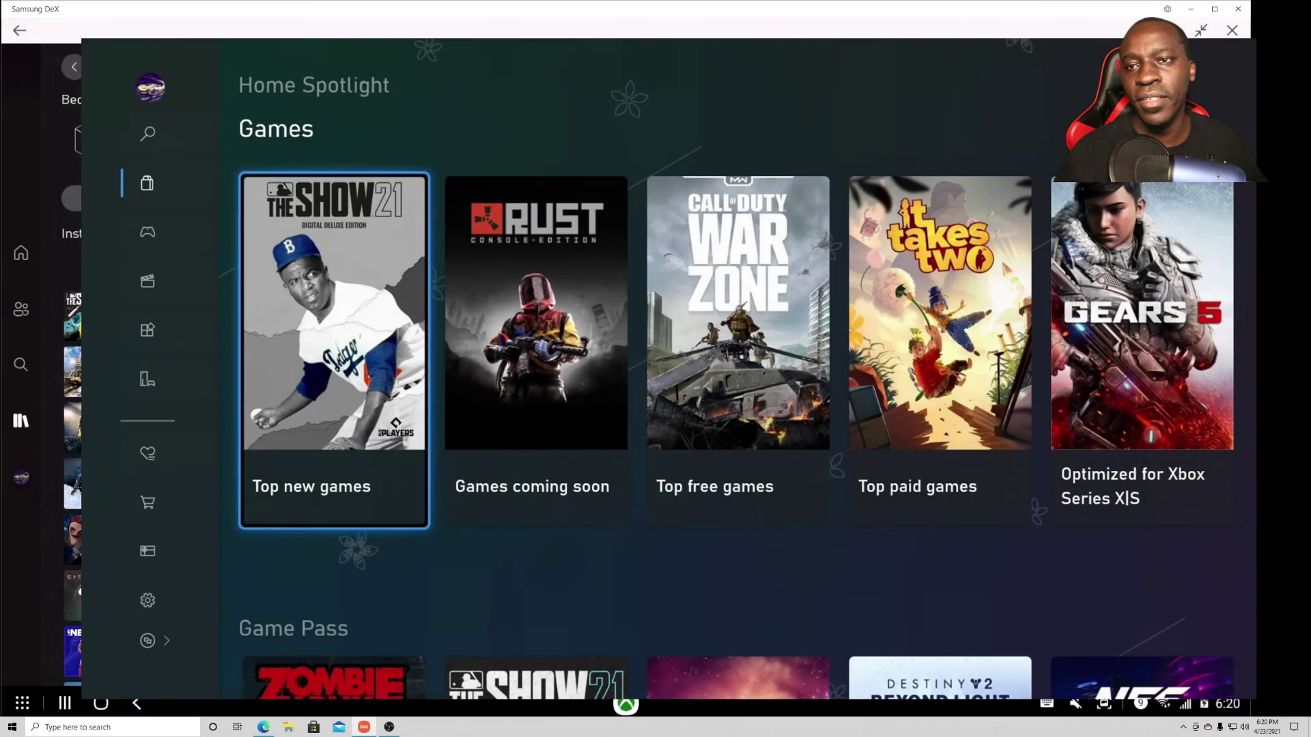
Send Hood: Outlaws & Legends to install on the console, then leave its store listing
key("Home")
key("Down")
key("Down")
key("Down")
key("Down")
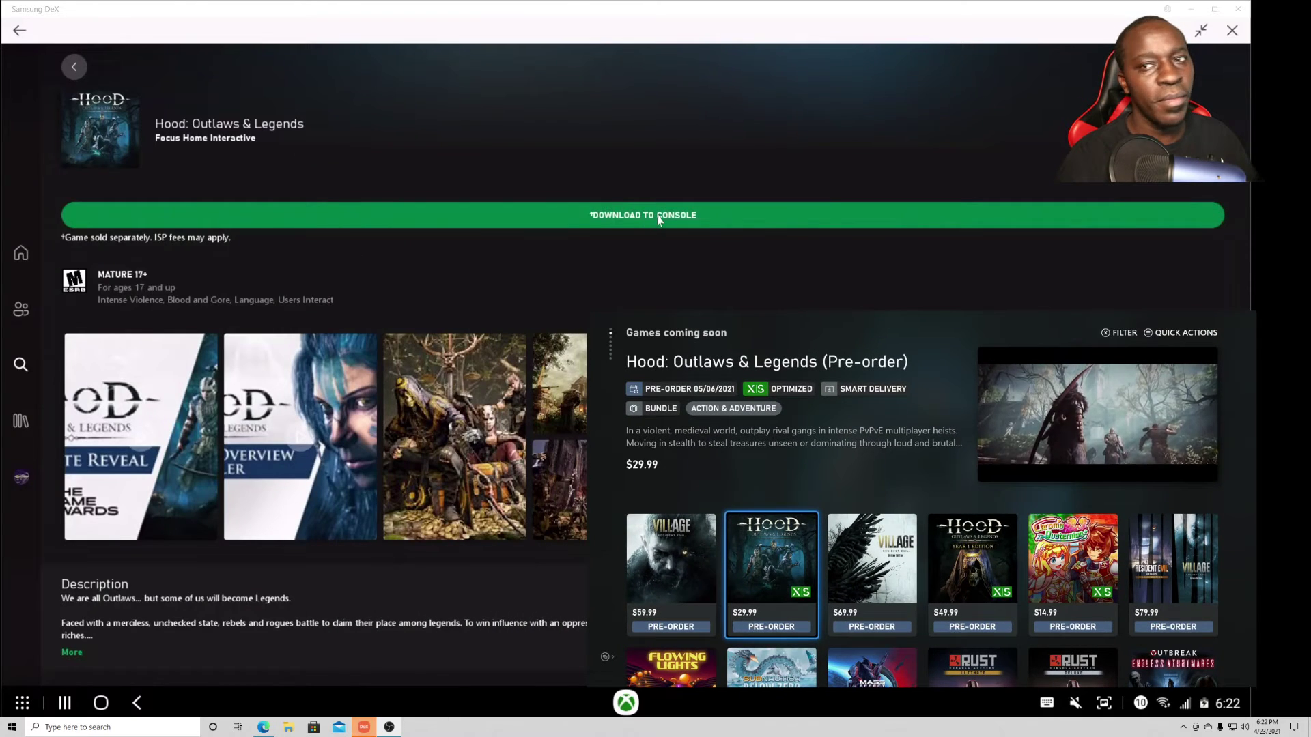
left_click(658, 216)
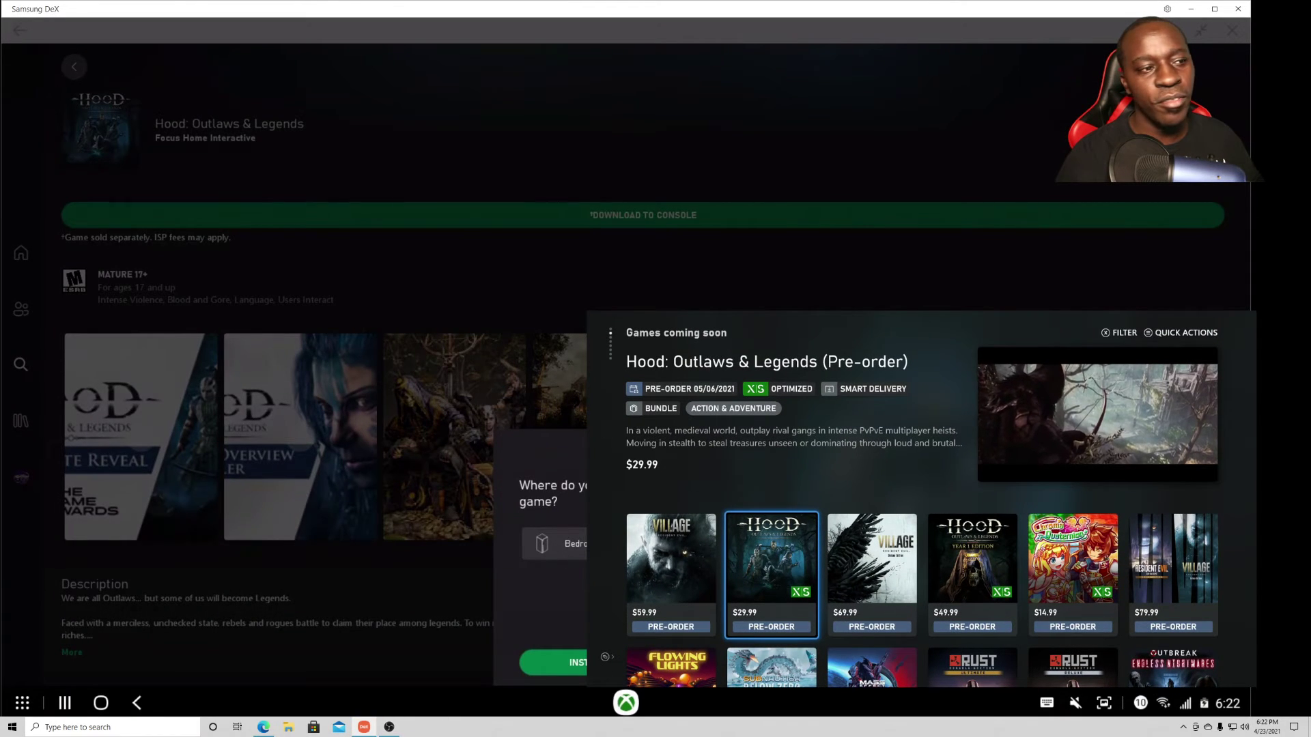
key("Escape")
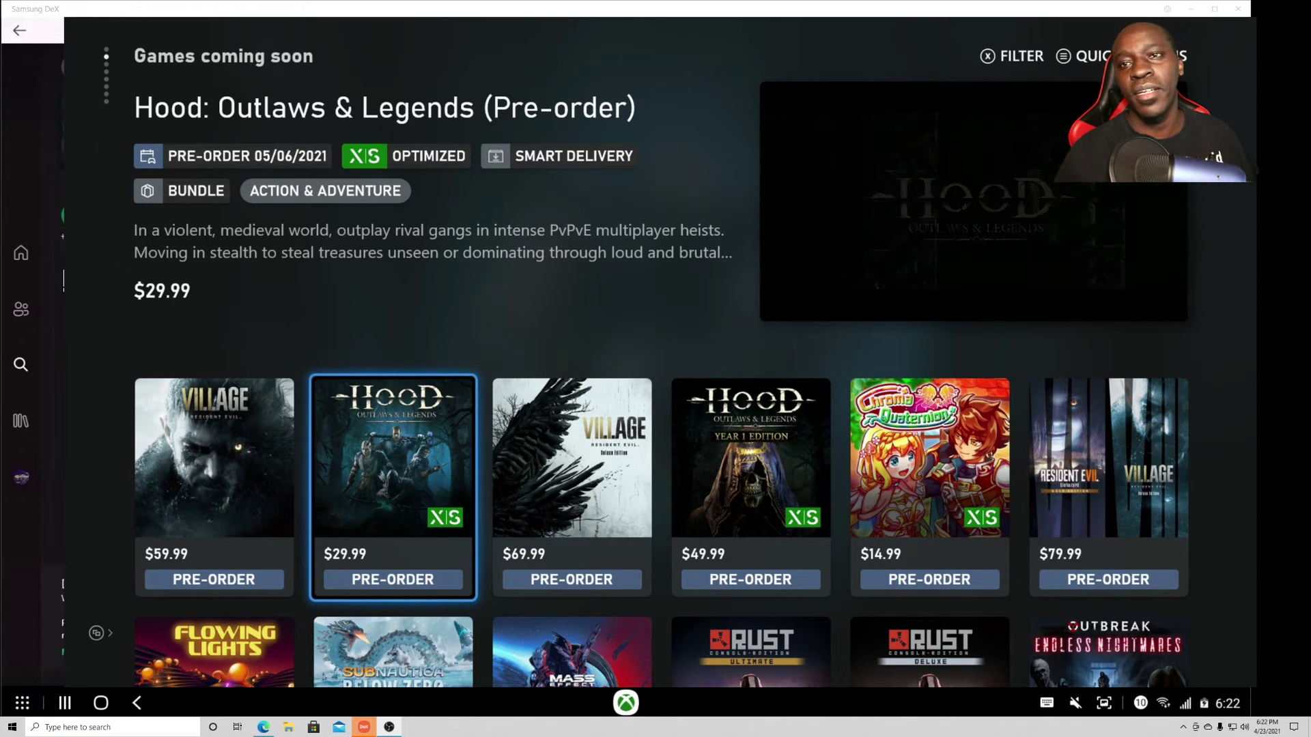
key("Escape")
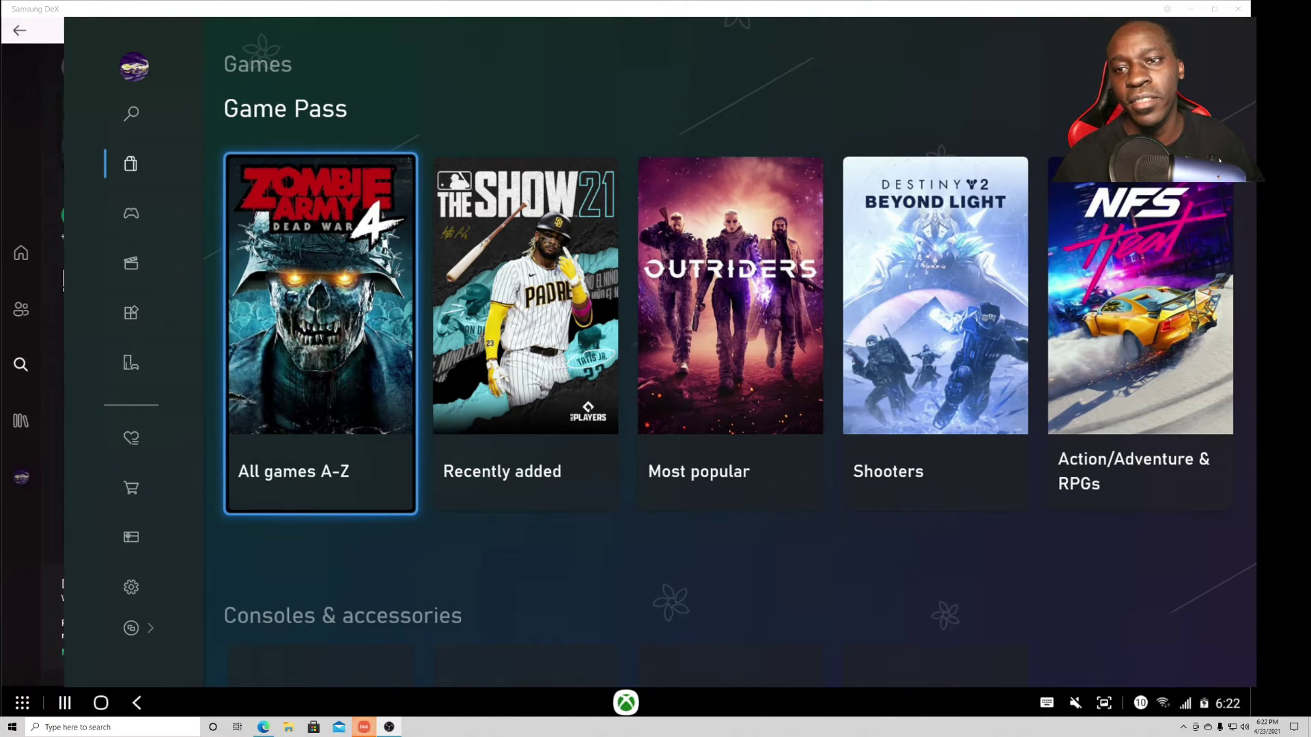
Open the console's install queue from the guide via the library's Manage page
key("Home")
key("Down")
key("Down")
key("Down")
key("Up")
key("Up")
key("Up")
key("Return")
key("Return")
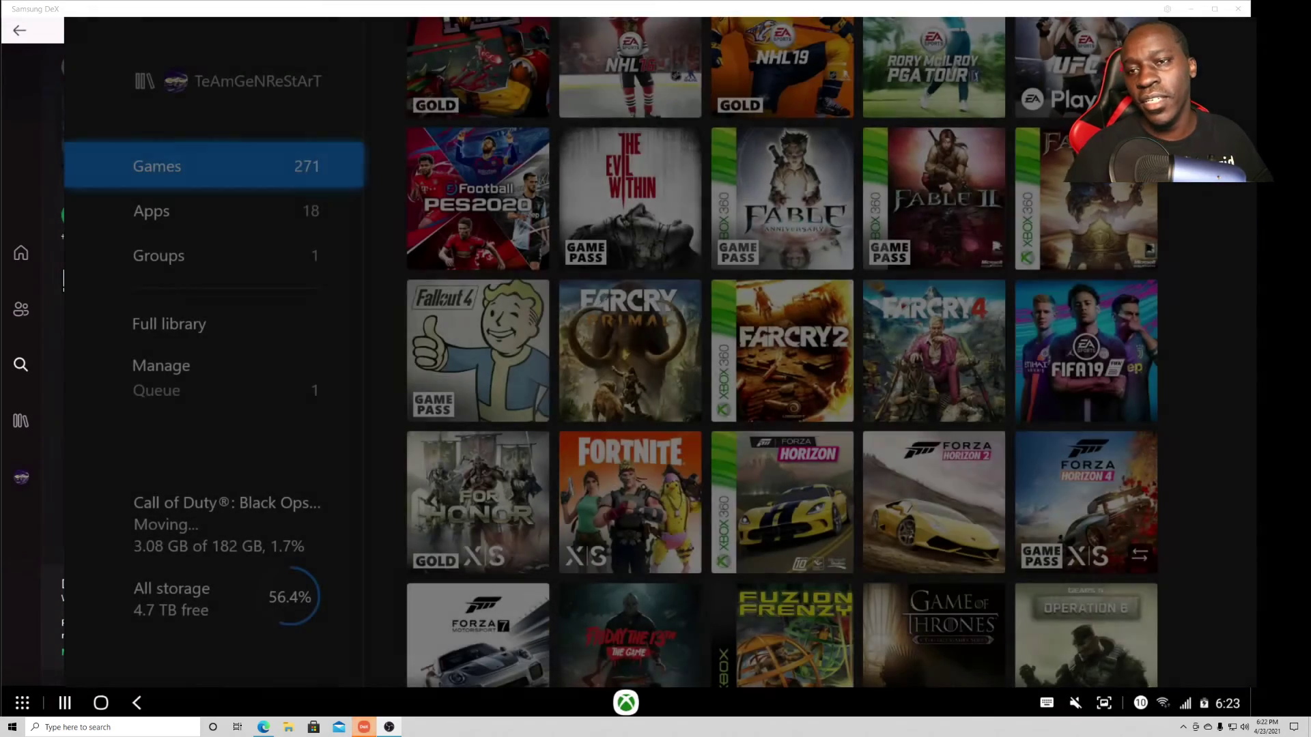
key("Down")
key("Down")
key("Down")
key("Down")
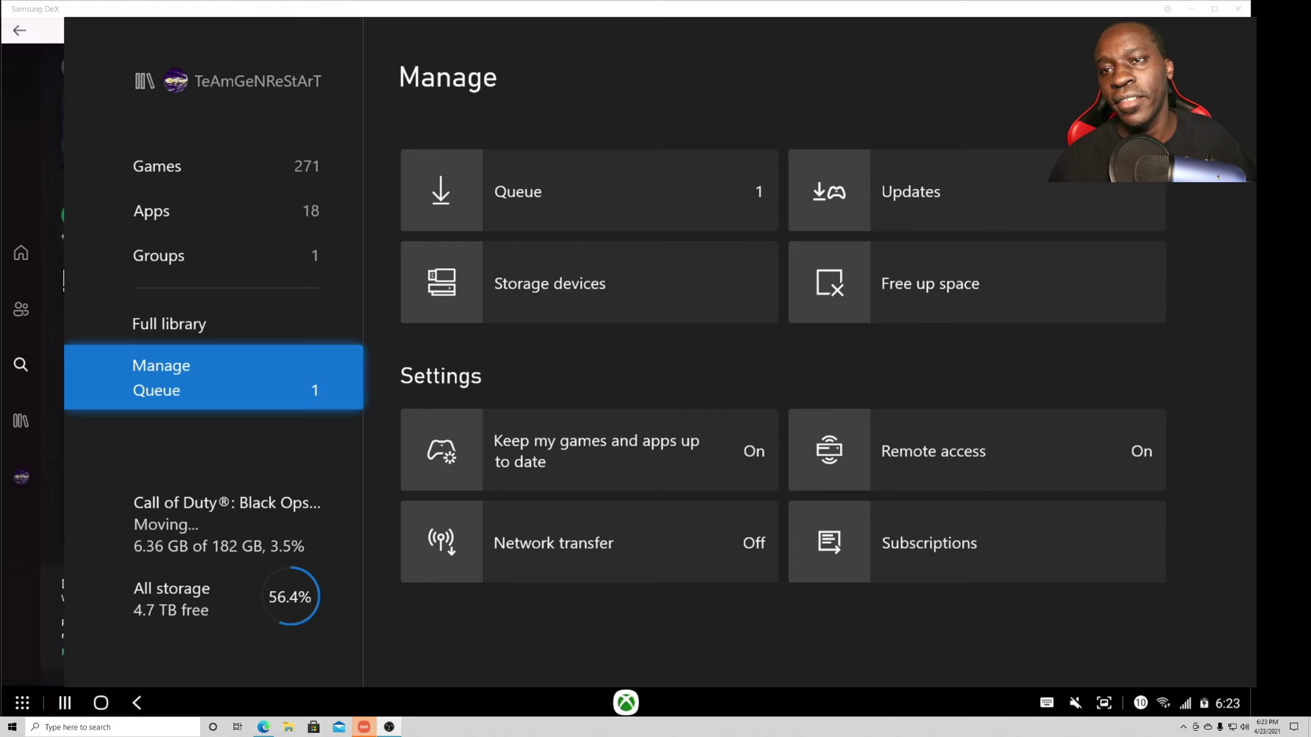
key("Right")
key("Return")
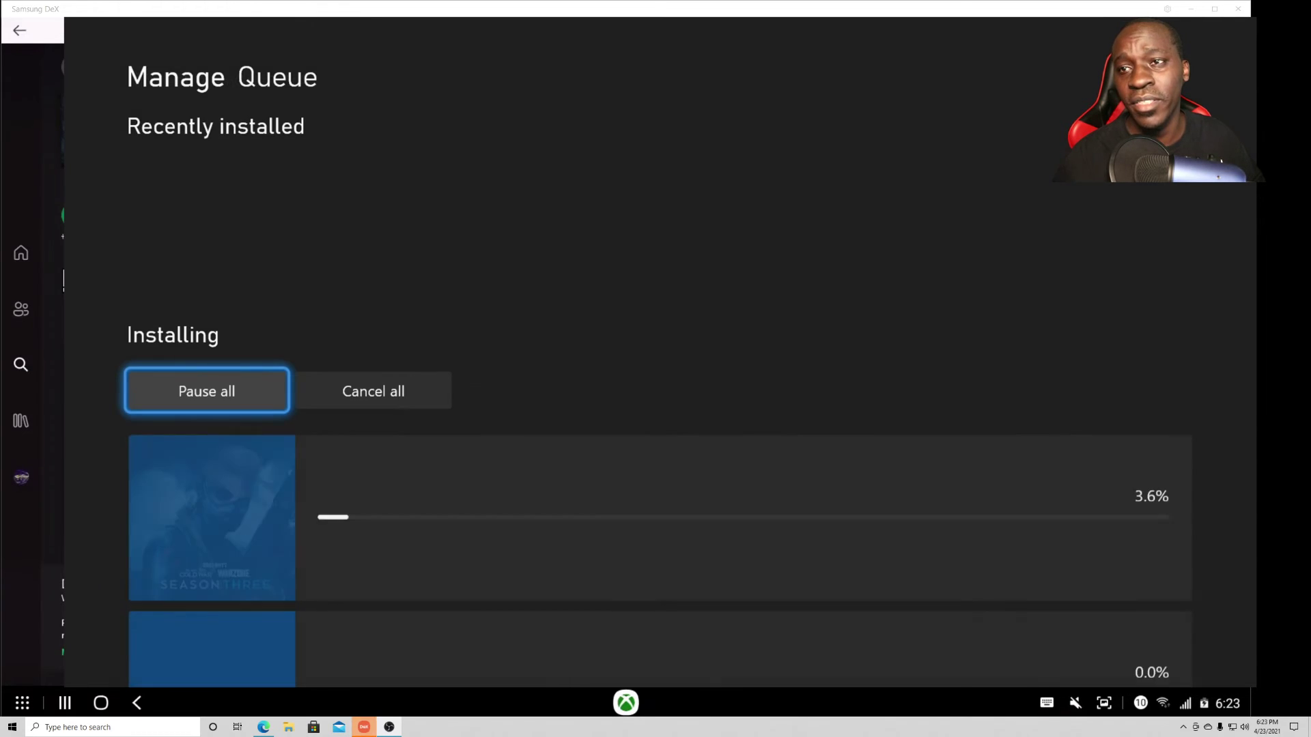
Choose Install now for Hood: Outlaws & Legends so it installs ahead of Black Ops Cold War
key("Down")
key("Down")
key("Return")
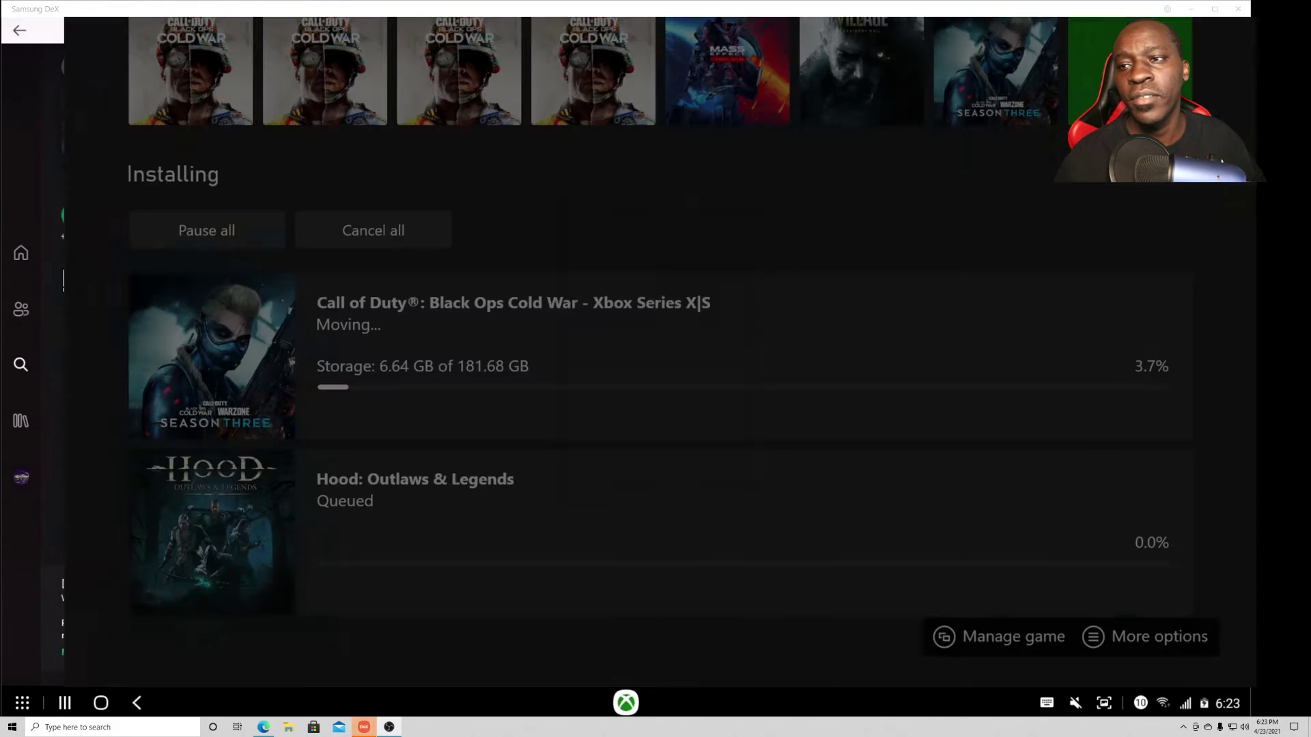
key("Down")
key("Down")
key("Down")
key("Down")
key("Down")
key("Return")
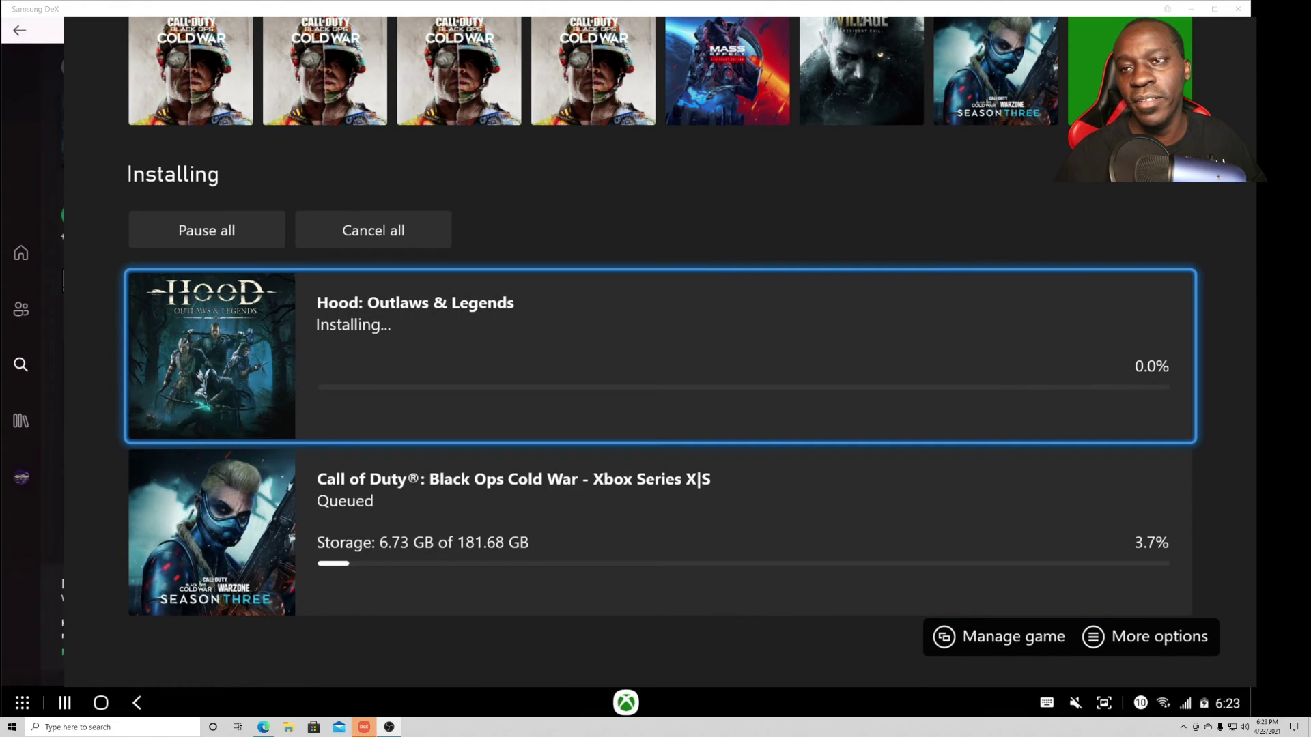